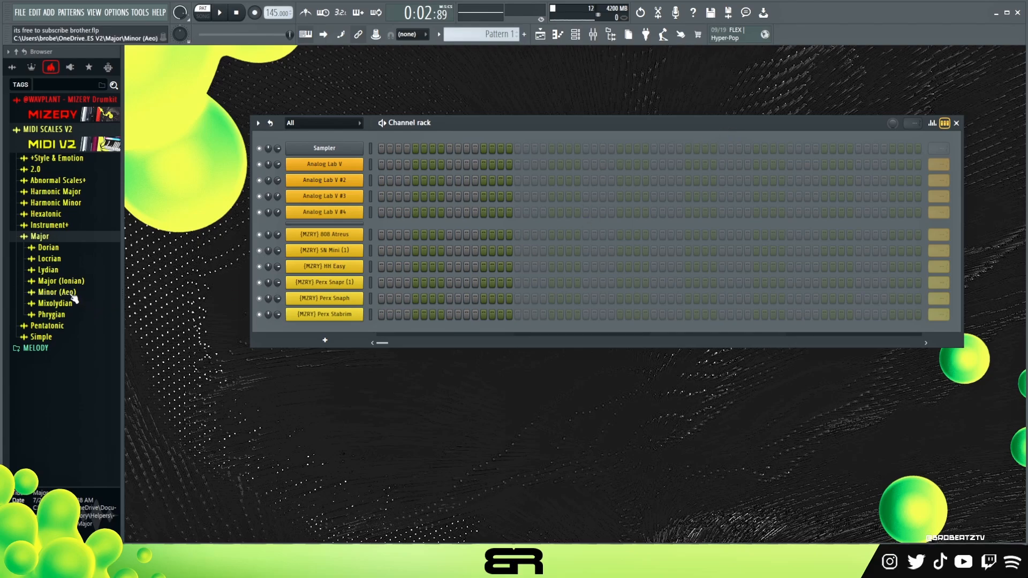
Load the F scale from the Minor (Aeo) MIDI folder onto the Sampler channel and rename that channel F Min
left_click(53, 292)
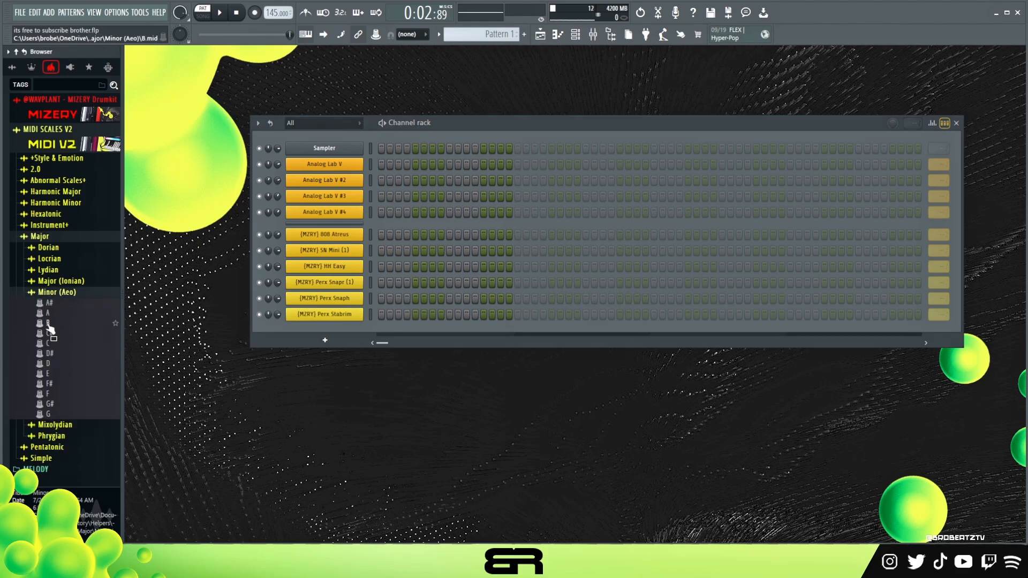
left_click_drag(48, 393, 322, 155)
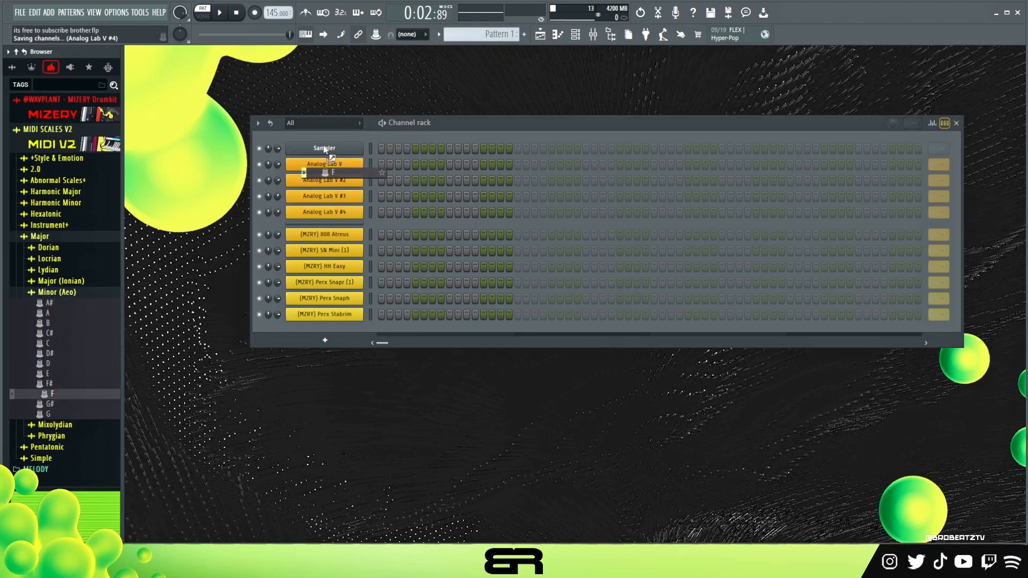
right_click(324, 150)
left_click(381, 171)
type("F Min")
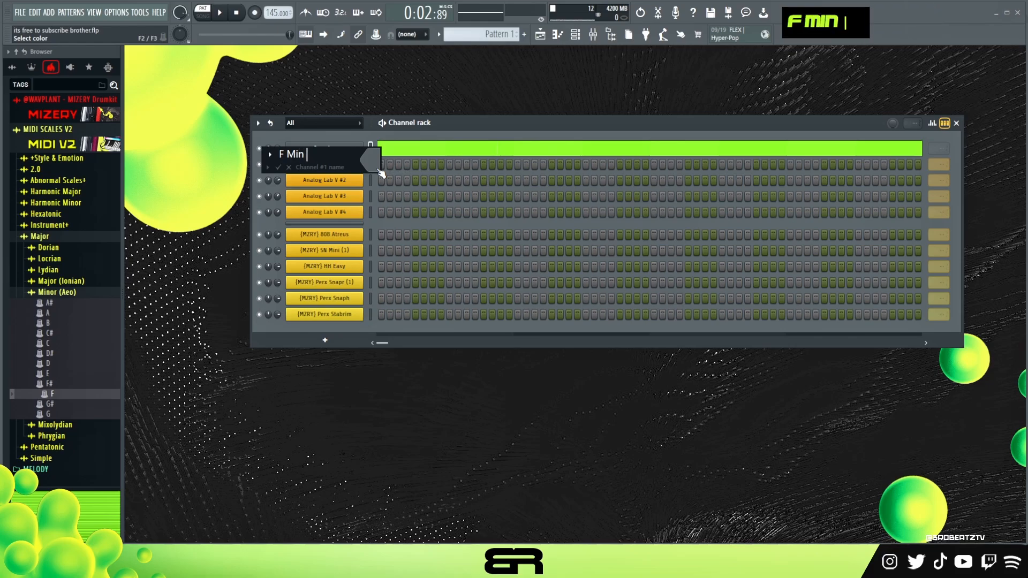
key("Return")
Audition the Rom1A 11-E.PIANO 1 preset in the first Analog Lab V channel by playing a short improvised melody
left_click(343, 166)
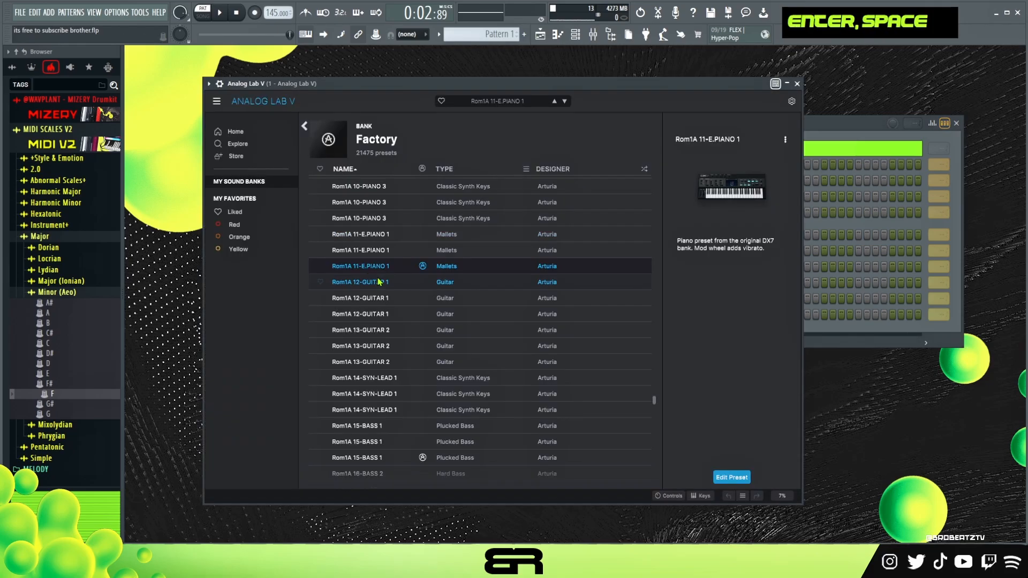
key("e")
key("g")
key("s")
key("e")
key("g")
key("s")
key("e")
key("g")
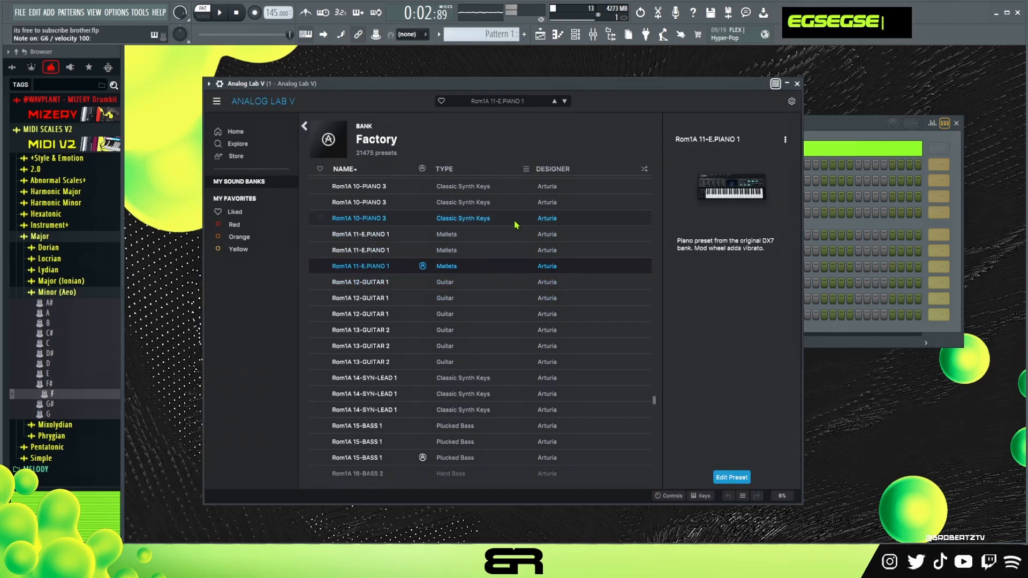
key("f")
key("d")
key("j")
key("d")
key("f")
key("h")
key("d")
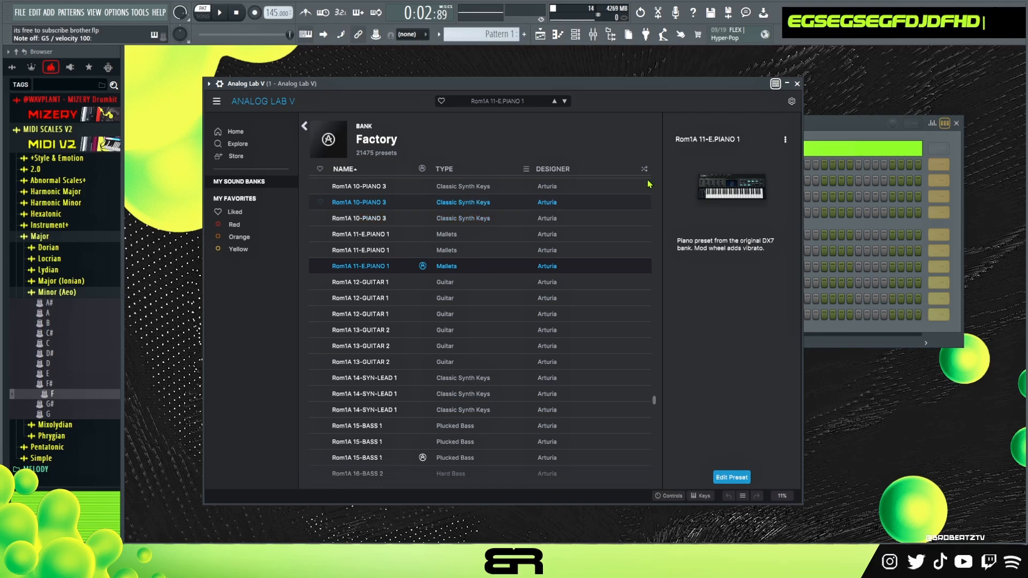
left_click(797, 84)
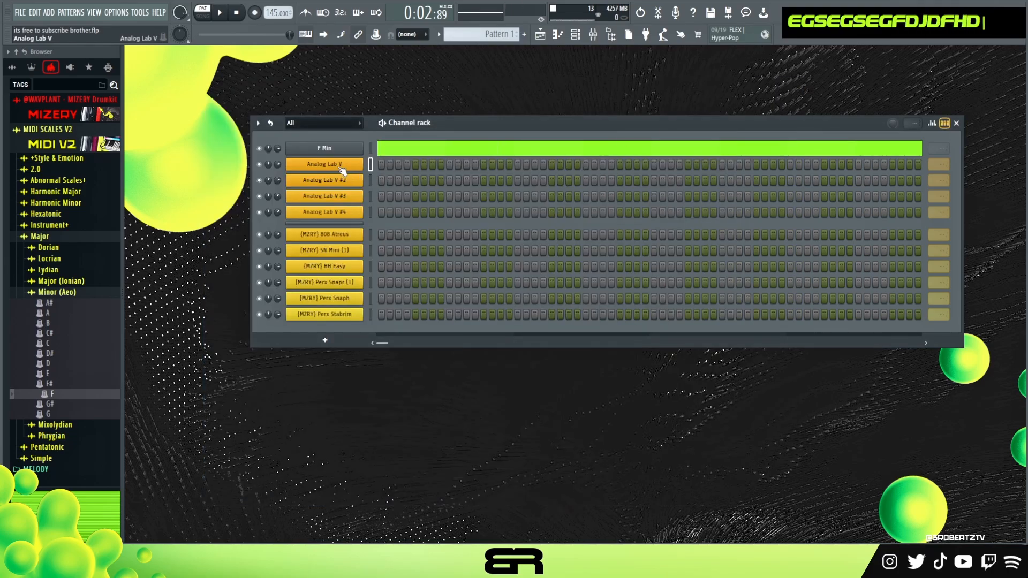
Open the piano roll of the first Analog Lab V channel and set its snap to Beat
right_click(342, 169)
left_click(370, 159)
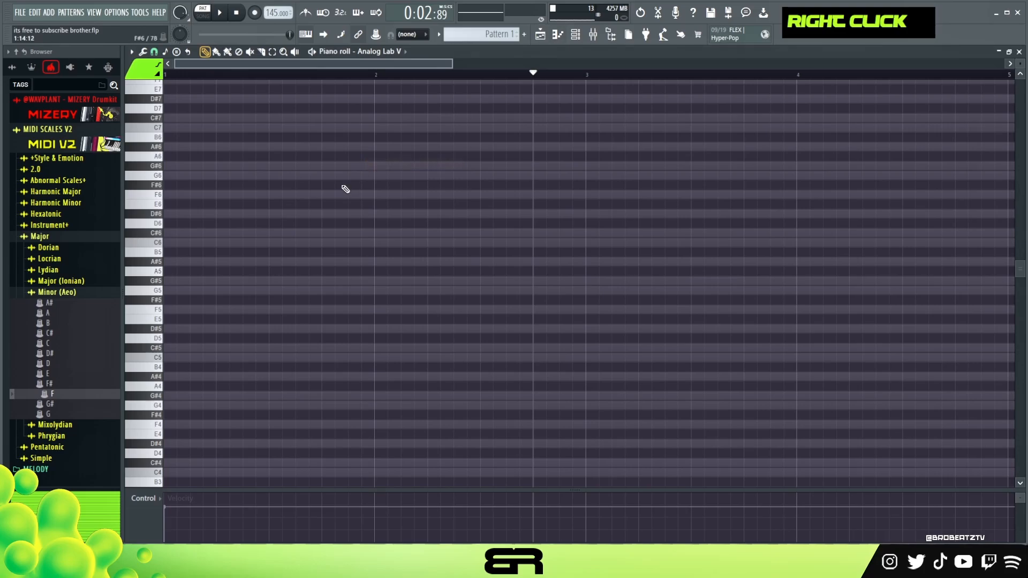
left_click_drag(1020, 64, 1020, 48)
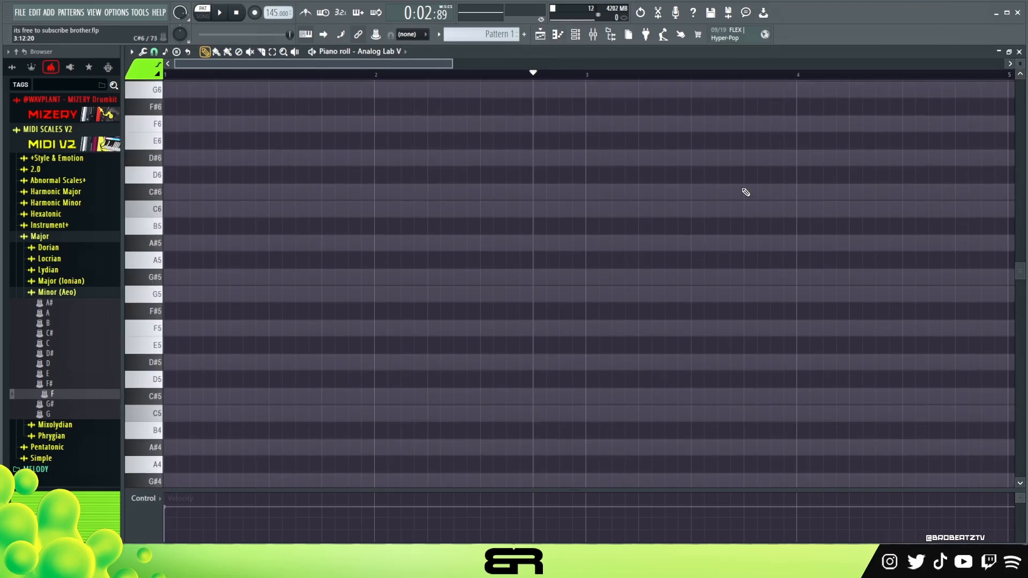
left_click(105, 143)
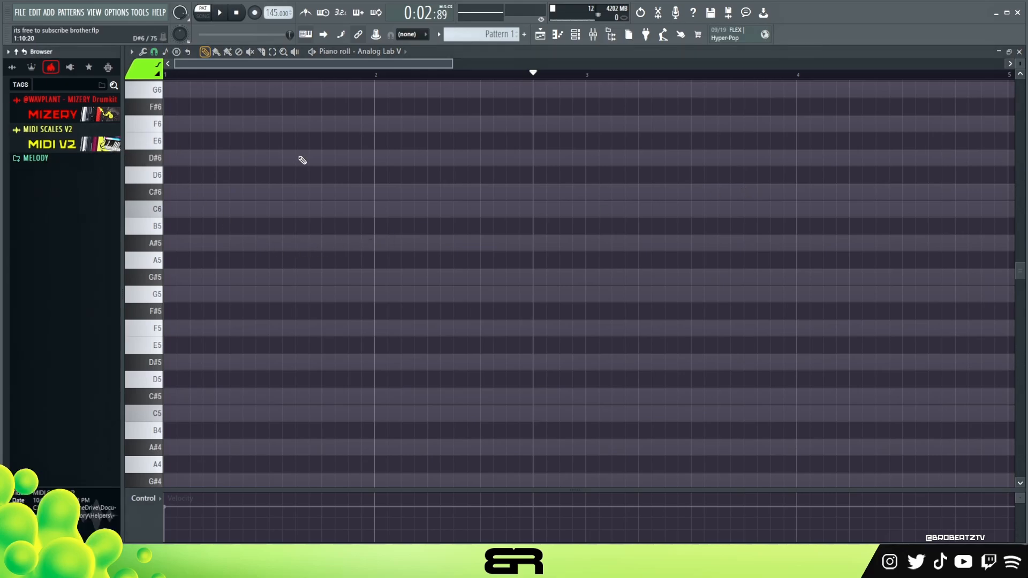
left_click(154, 52)
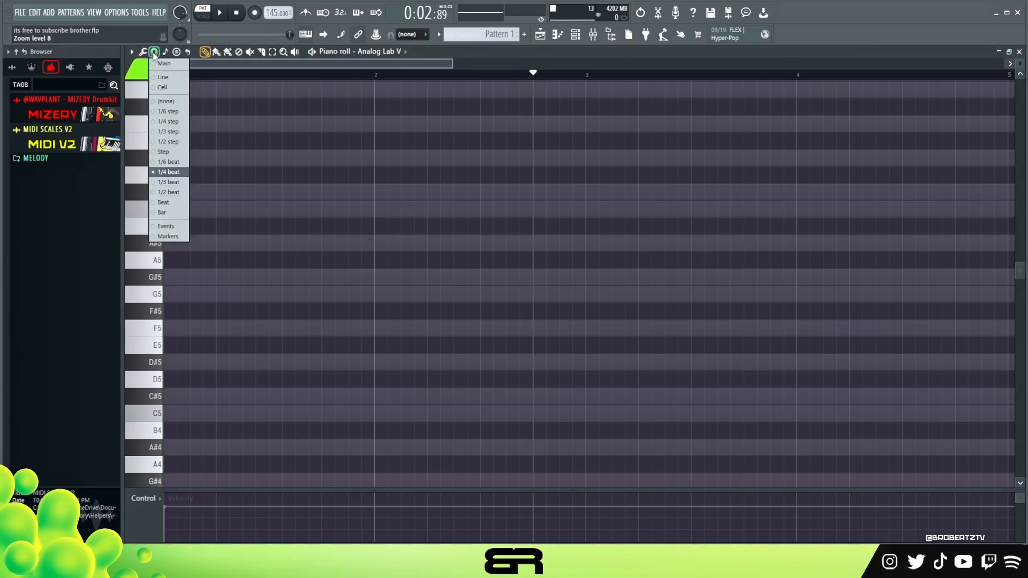
left_click(173, 203)
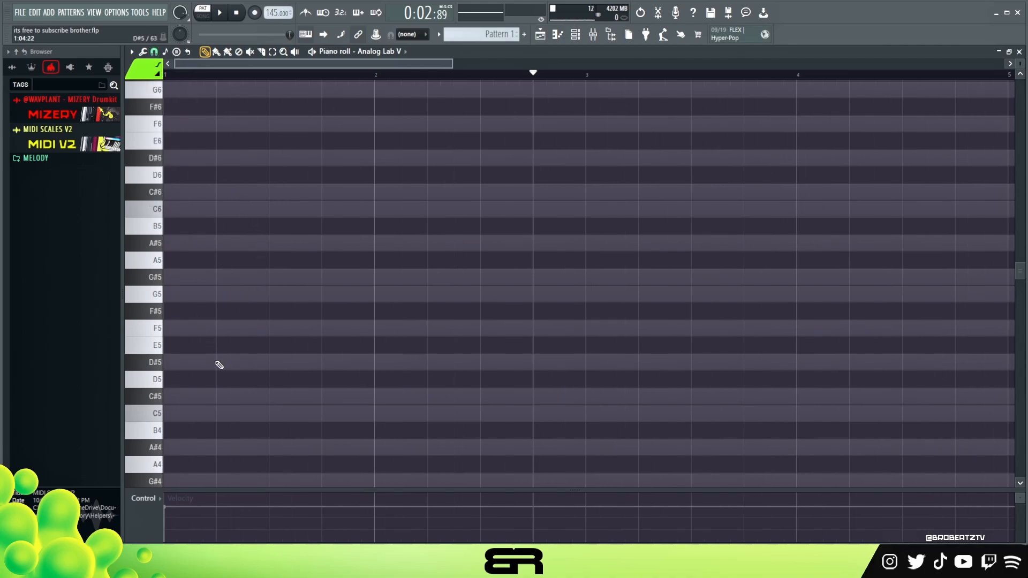
Draw an F5 note filling bar 1 of the Analog Lab V piano roll
scroll(218, 363, "down", 2)
scroll(214, 337, "up", 5)
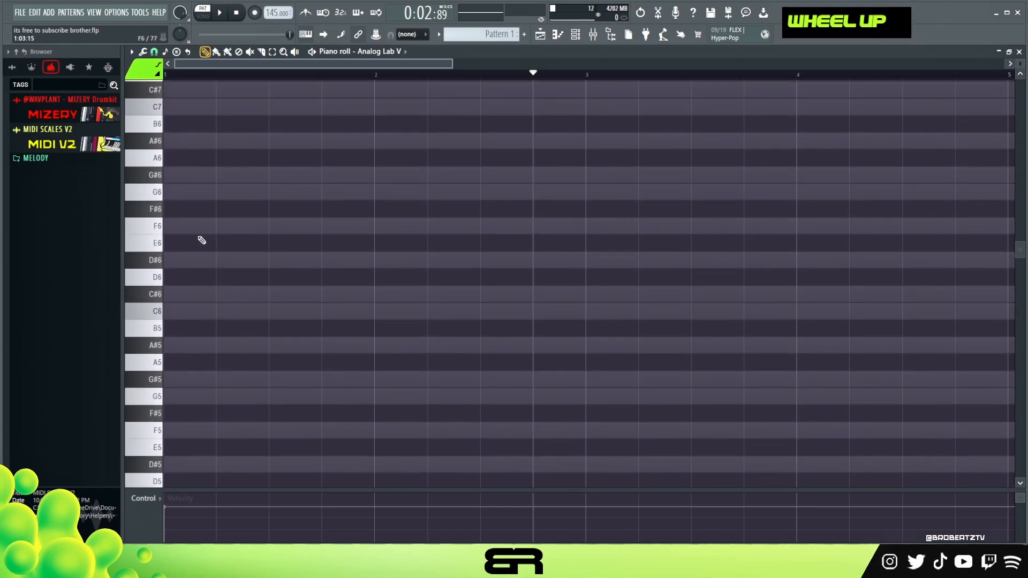
scroll(199, 290, "down", 1)
left_click(187, 384)
left_click_drag(192, 380, 369, 402)
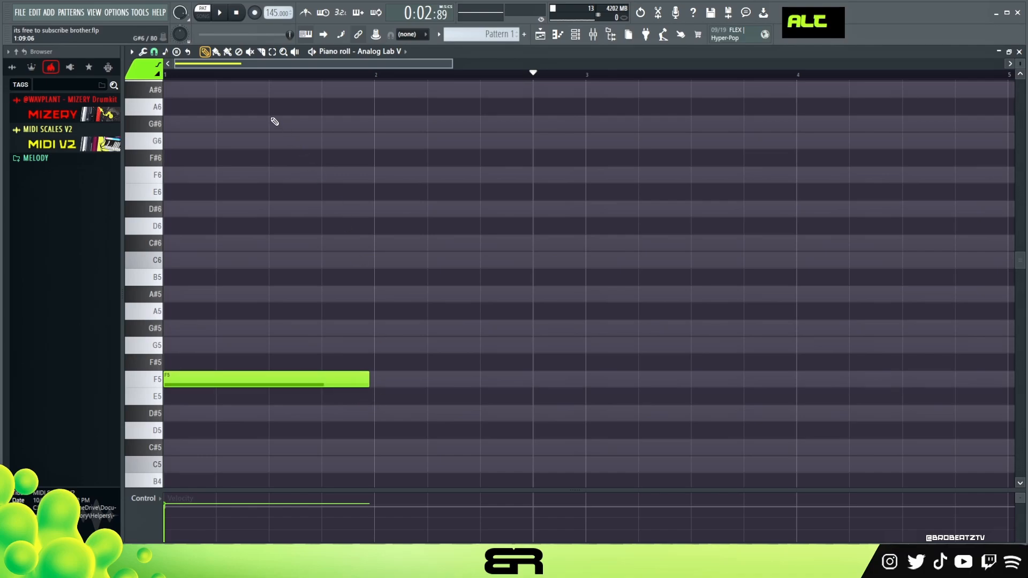
Play the F5 note and raise the project tempo to 148 BPM
key("space")
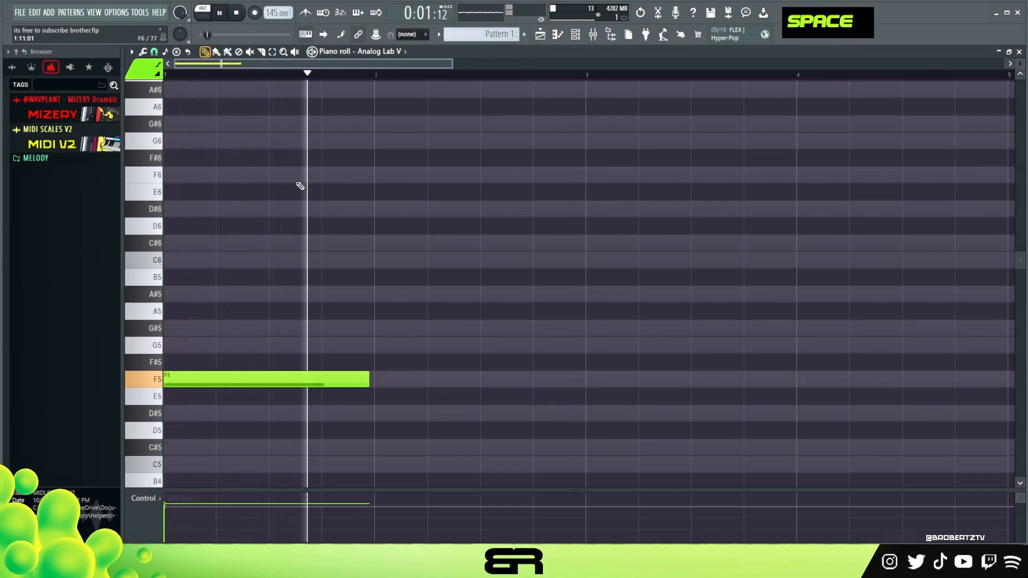
key("space")
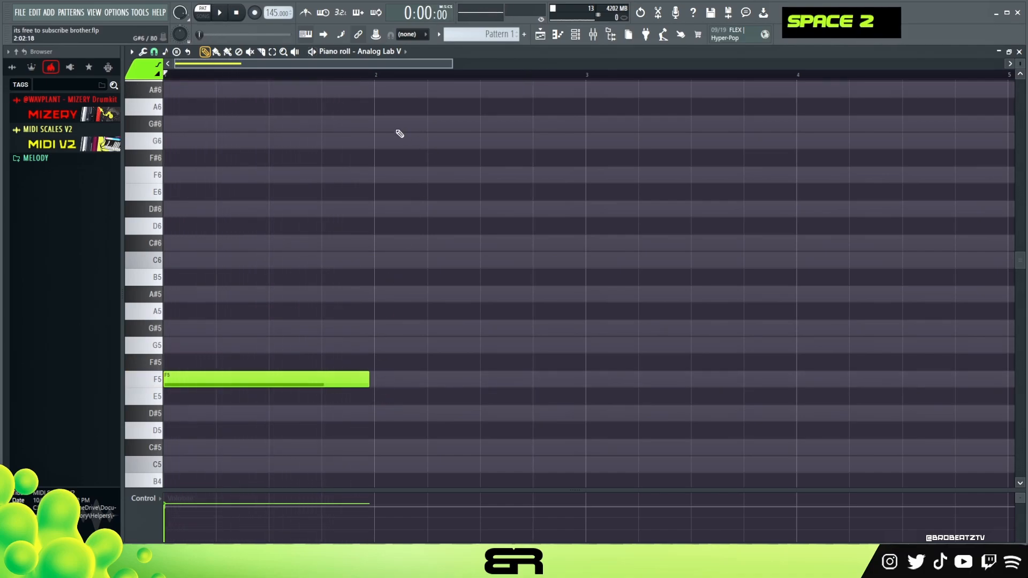
scroll(268, 14, "up", 2)
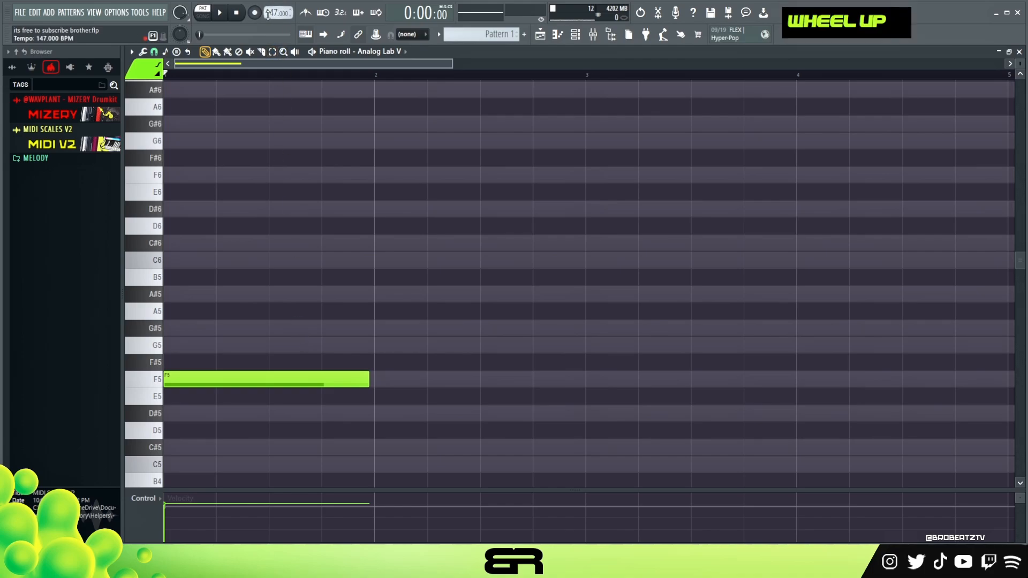
key("space")
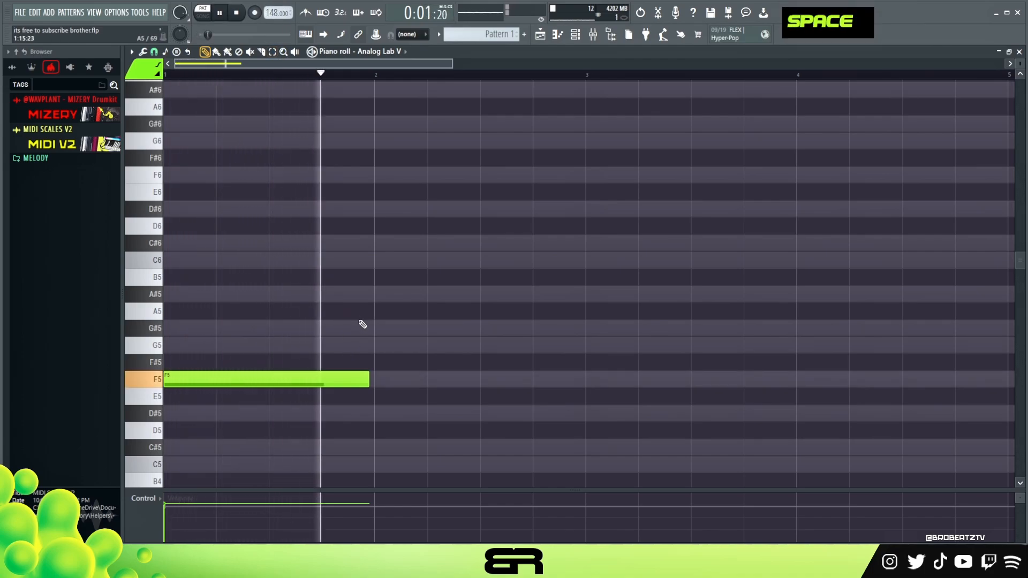
key("space")
Stack copies of the F5 note on G#5 and C6 in bar 1 and play the chord
left_click(247, 373, "ctrl")
left_click_drag(246, 373, 209, 253, "shift")
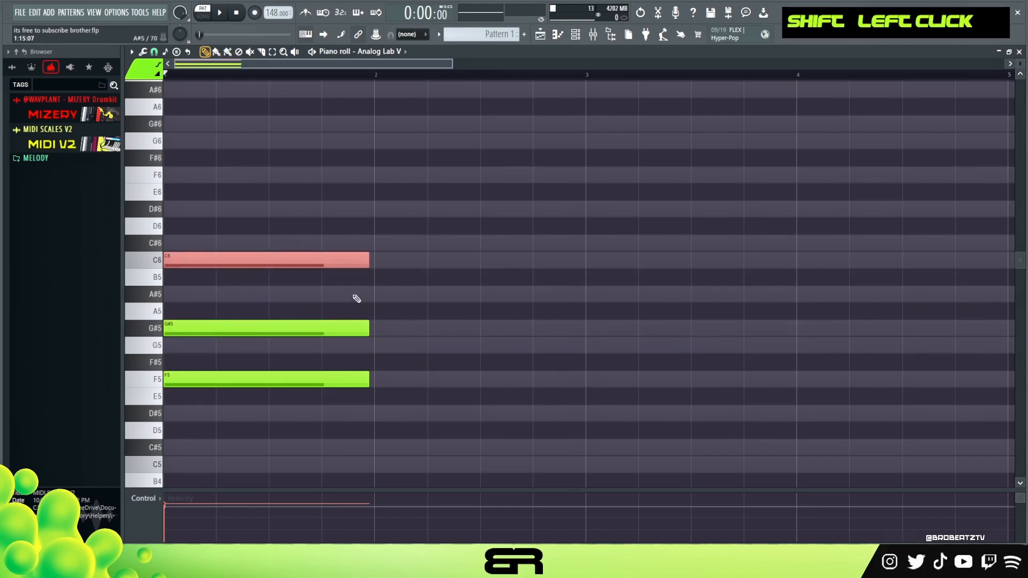
key("space")
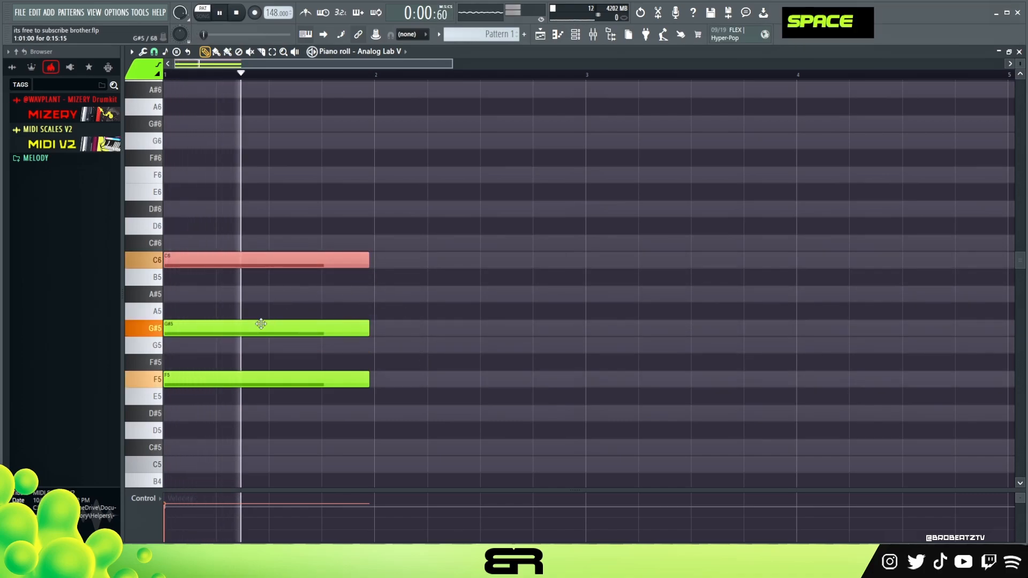
key("space")
Delete the G#5 note, lower the C6 note one octave to C5, and play the remaining interval
right_click(268, 329)
key("space")
key("space")
left_click(255, 260, "ctrl")
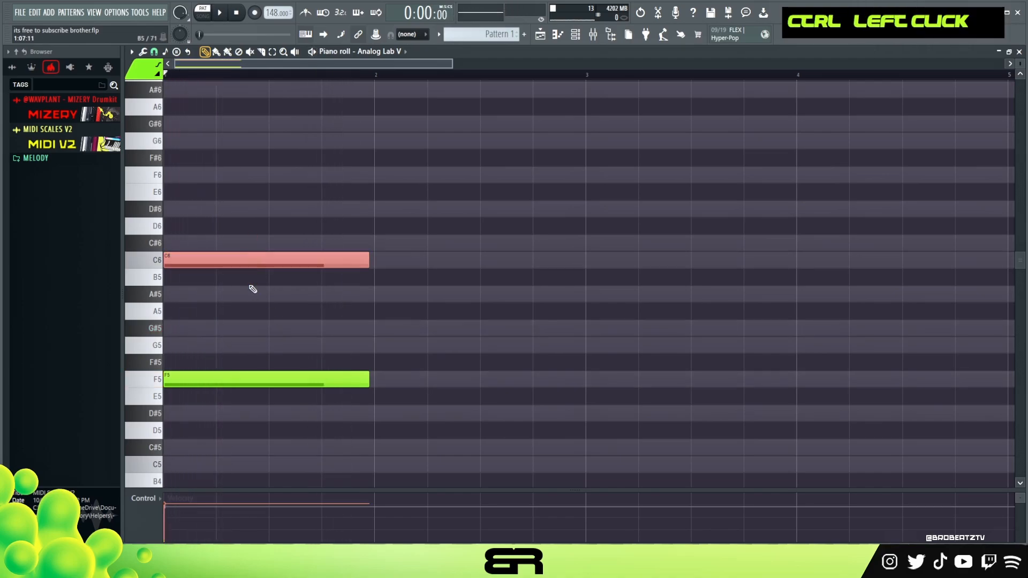
key("ctrl+Down")
key("space")
scroll(280, 281, "down", 2)
key("space")
Duplicate the F5 and C5 notes from bar 1 into bar 2 and play them back
left_click_drag(305, 217, 220, 413, "ctrl")
left_click_drag(243, 367, 454, 367, "shift")
right_click(423, 345)
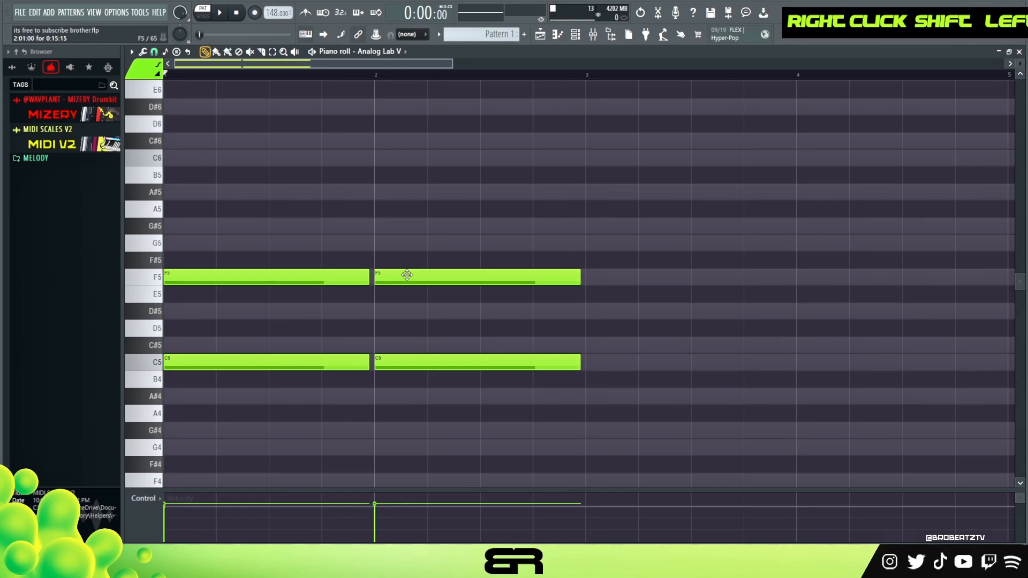
key("space")
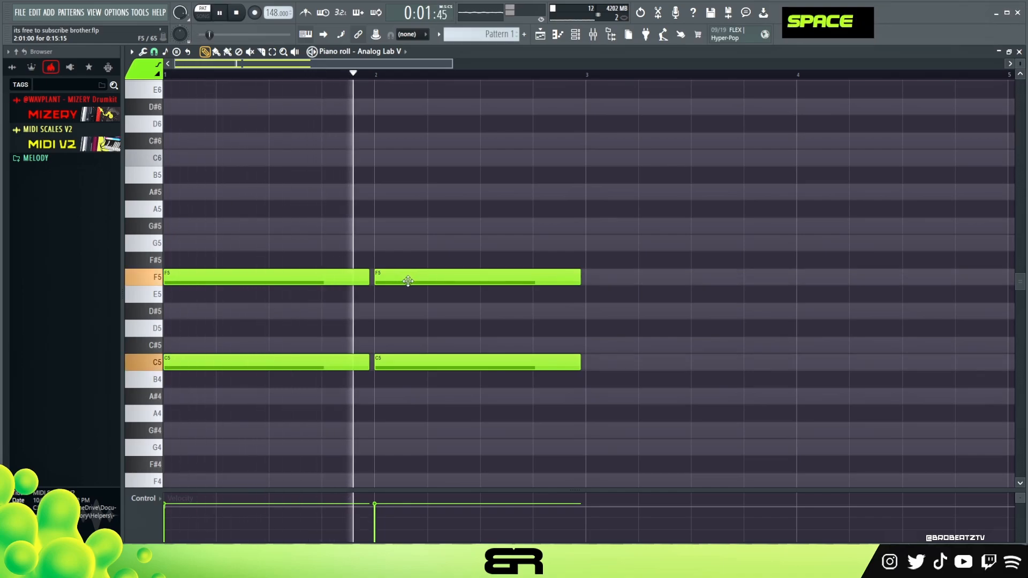
key("space")
Move the F5 note in bar 2 up to G5 and listen to the change
key("space")
left_click_drag(409, 281, 411, 239)
key("space")
key("space")
right_click(430, 301)
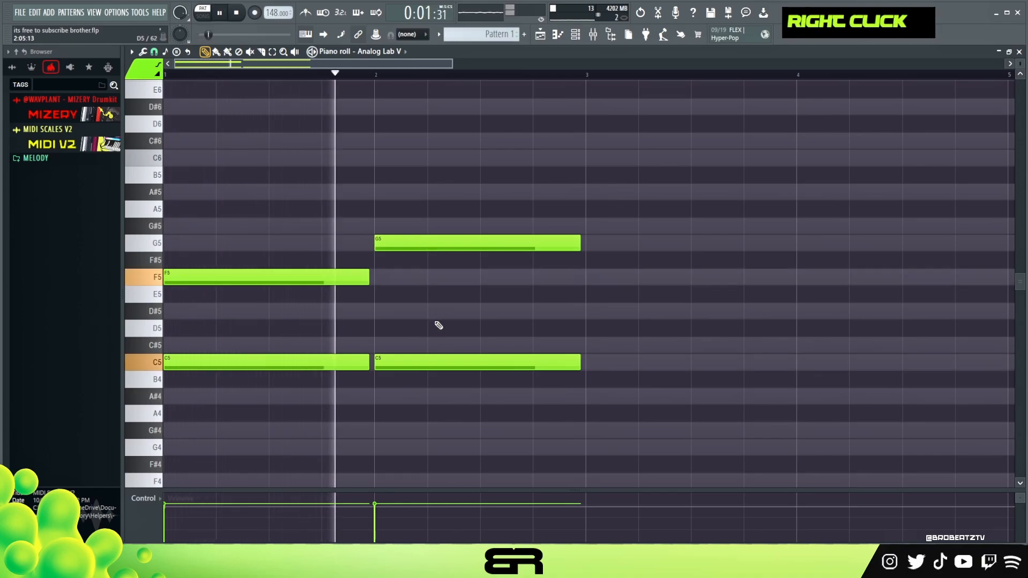
key("space")
Duplicate the two-bar note pattern into bars 3 and 4
left_click_drag(589, 186, 638, 358)
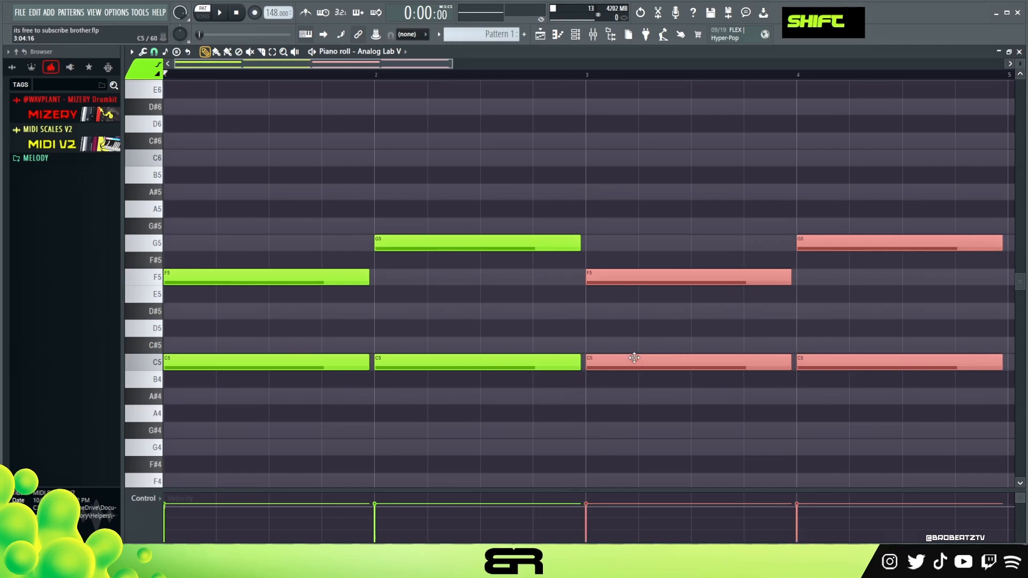
left_click_drag(298, 242, 289, 378)
left_click_drag(437, 207, 474, 404)
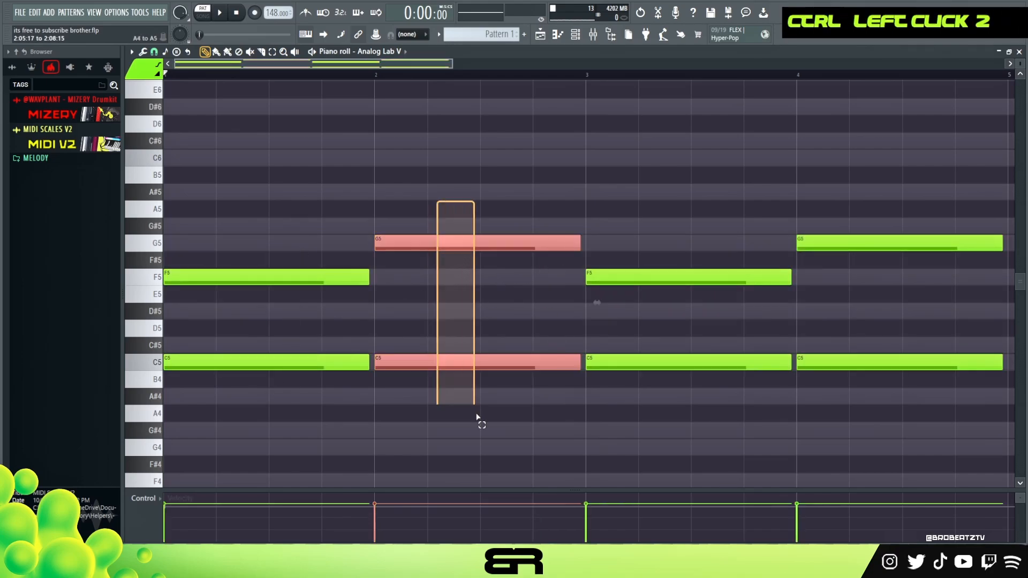
right_click(477, 404, "ctrl")
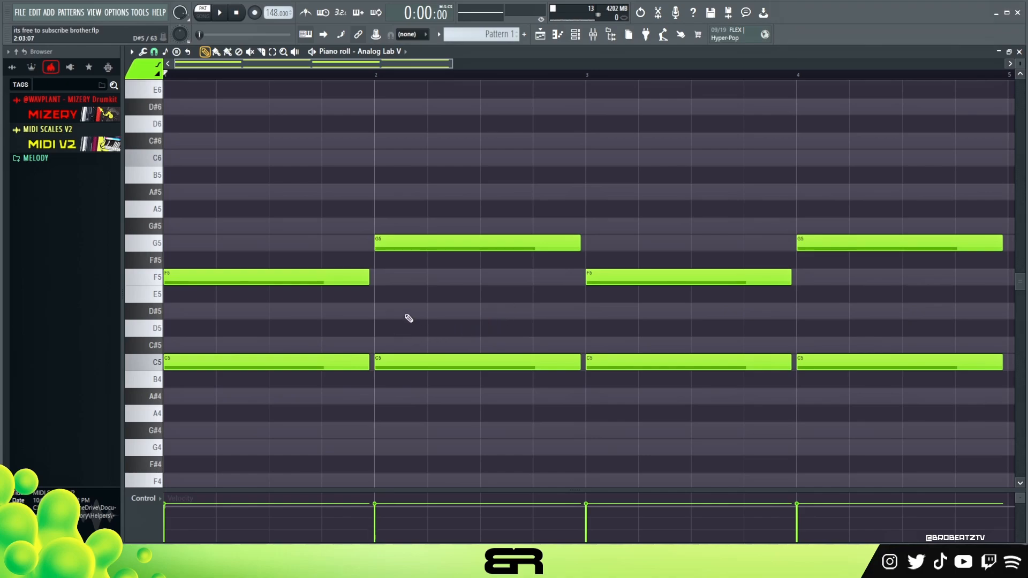
Copy bar 1's F5 note down to C#4 and turn the copy into two half-bar bass notes
left_click_drag(205, 264, 323, 296)
left_click_drag(251, 280, 214, 348)
key("ctrl+Down")
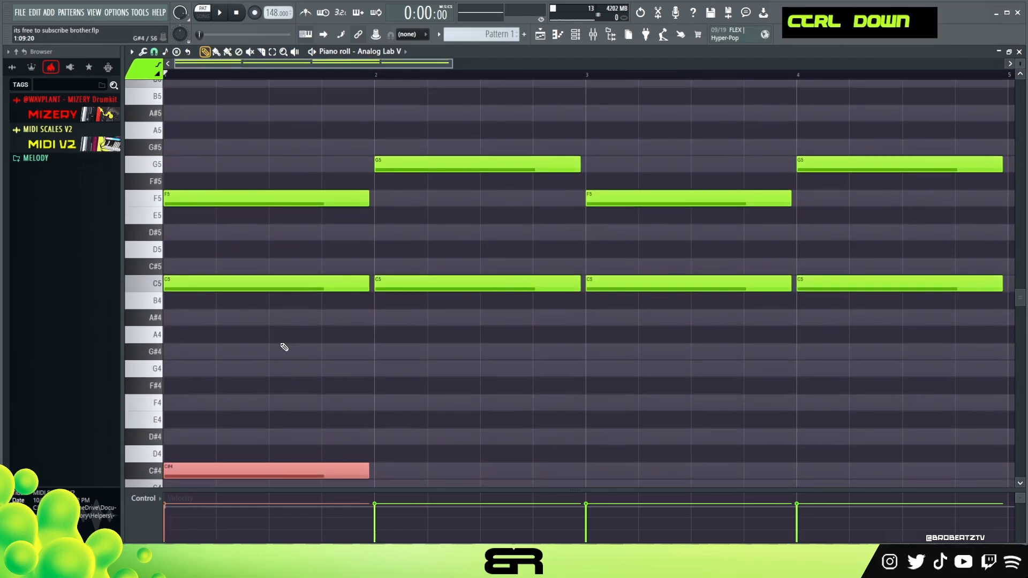
scroll(285, 347, "down", 3)
key("space")
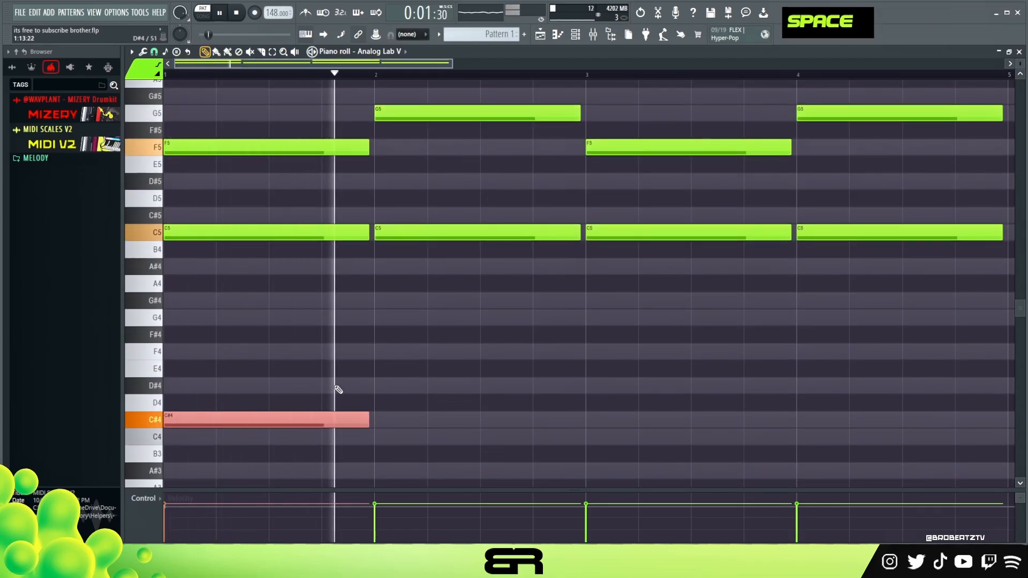
key("space")
left_click_drag(368, 422, 328, 431)
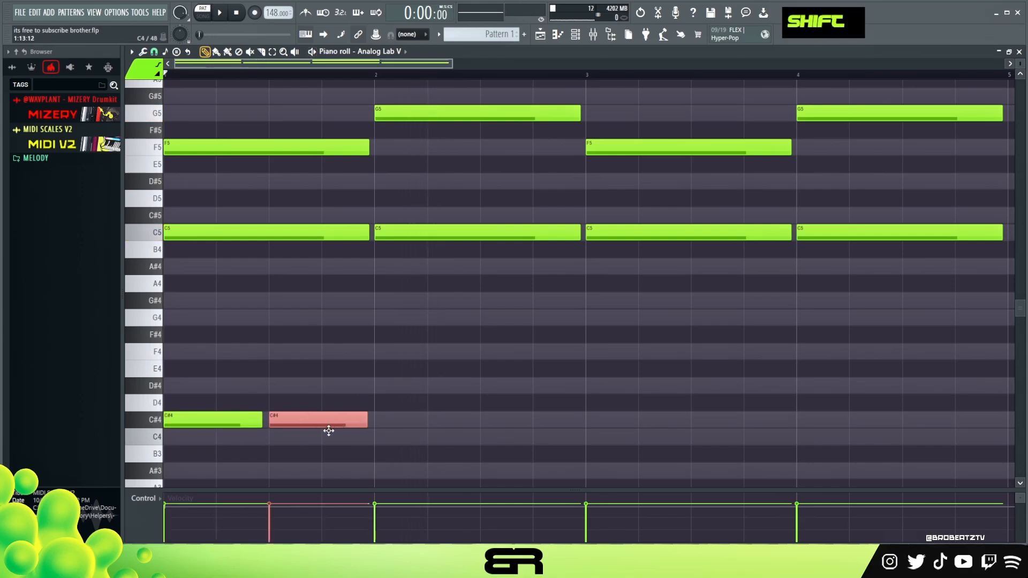
right_click(376, 403)
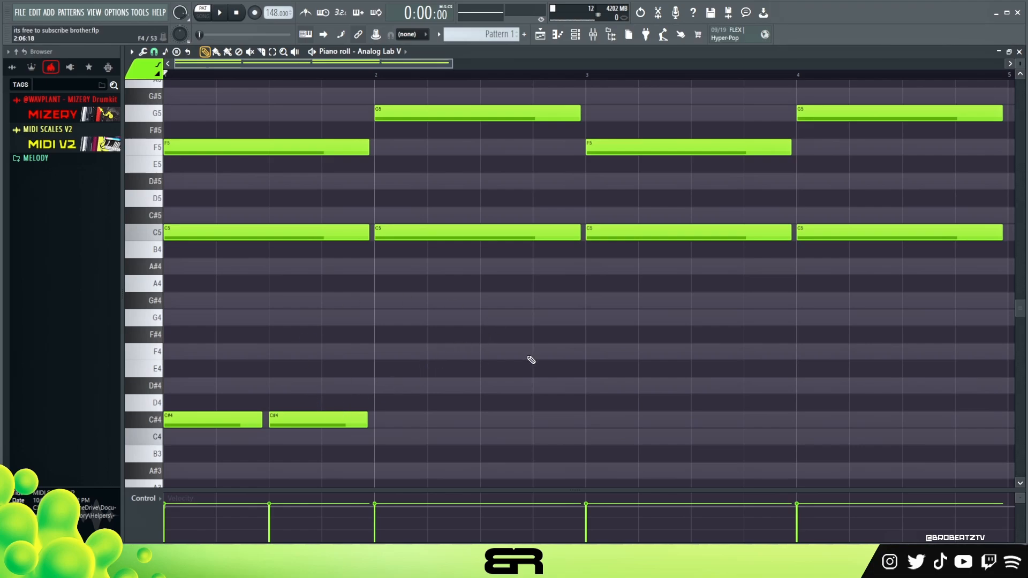
Copy the pair of C#4 bass notes into bar 2 on F4 and play the pattern
left_click_drag(356, 396, 185, 346)
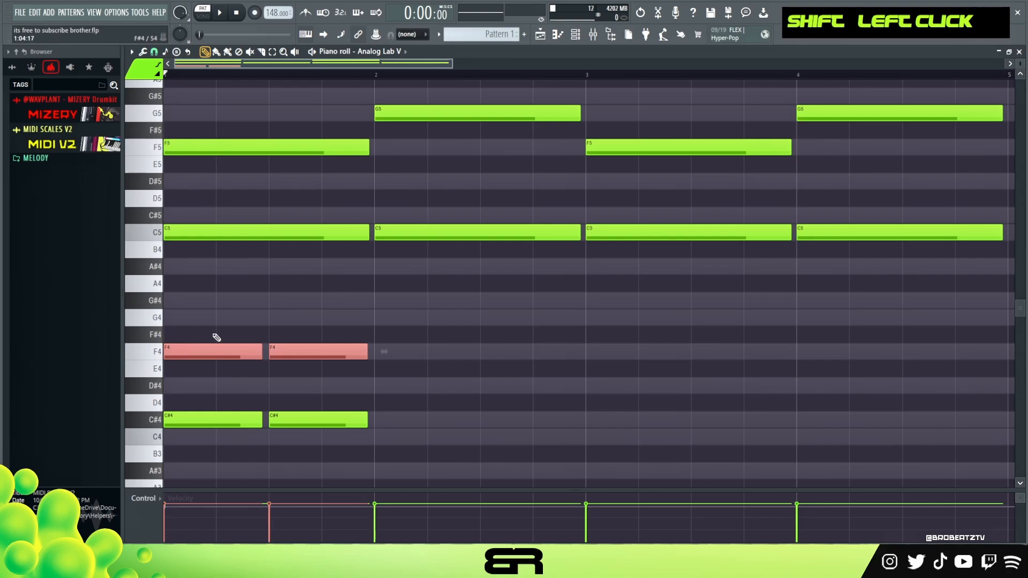
left_click_drag(201, 349, 412, 349)
right_click(501, 376)
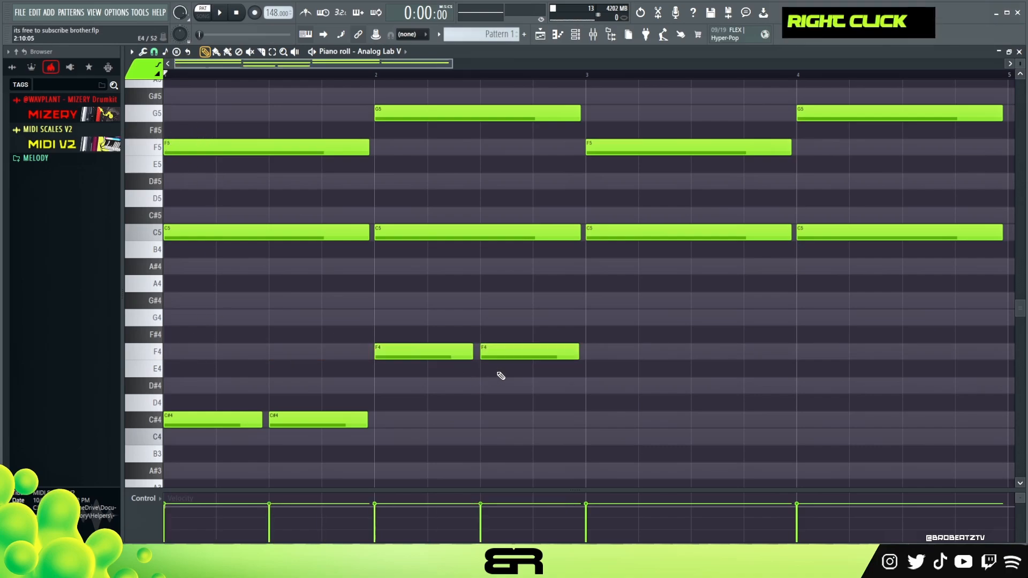
key("space")
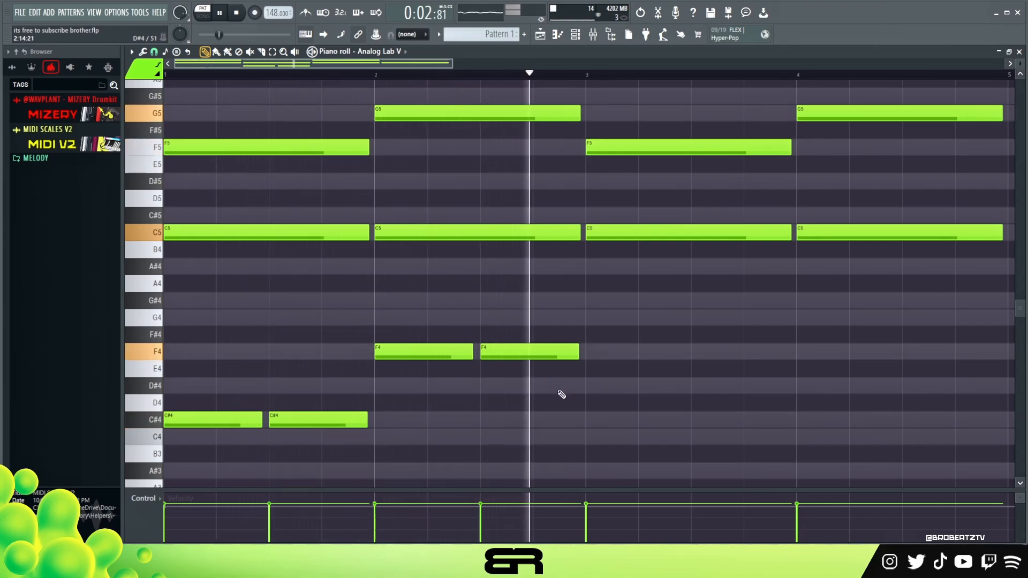
key("space")
key("space")
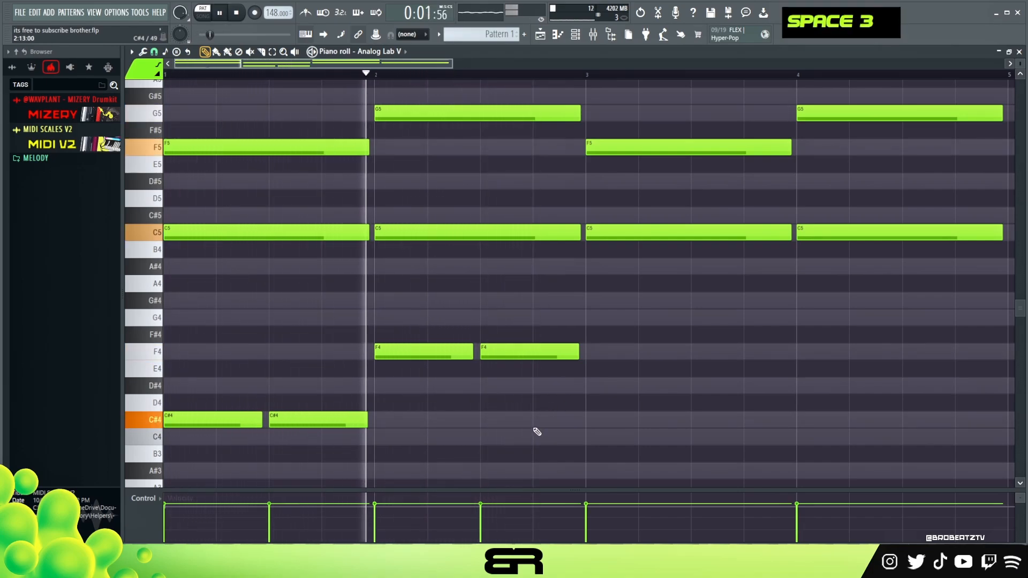
Add a one-beat C4 bass note on beat 4 of bar 2, copied from C5, and shorten the second F4 to end before it
key("space")
key("space")
key("space")
left_click(411, 232, "ctrl")
left_click_drag(411, 233, 569, 232, "shift")
key("ctrl+Down")
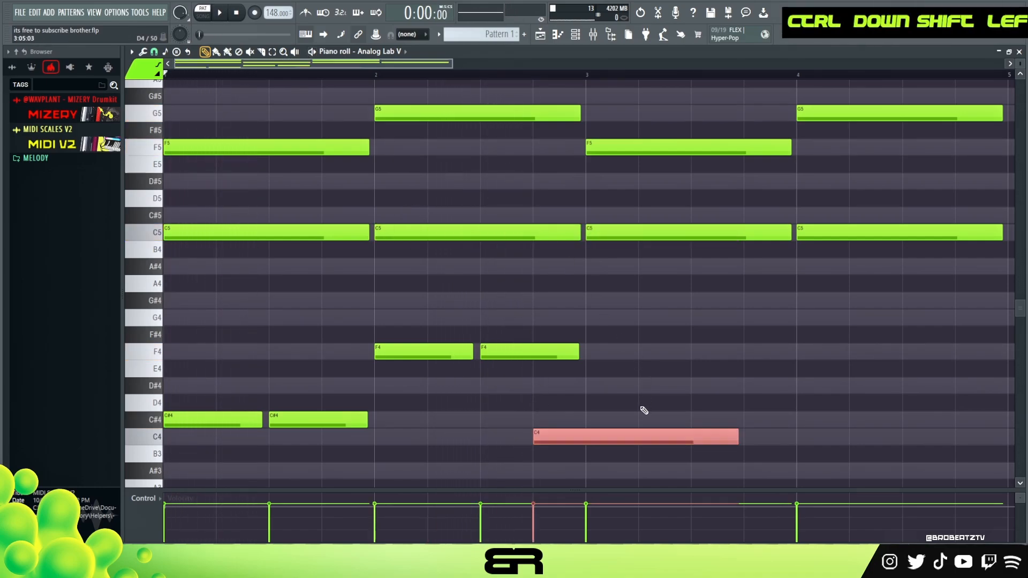
key("shift+d")
right_click(596, 419)
left_click_drag(577, 352, 524, 352, "alt")
Duplicate the bass notes of bars 1 and 2 into bars 3 and 4 and play the pattern
left_click_drag(609, 332, 266, 484, "ctrl")
left_click(222, 415, "ctrl+shift")
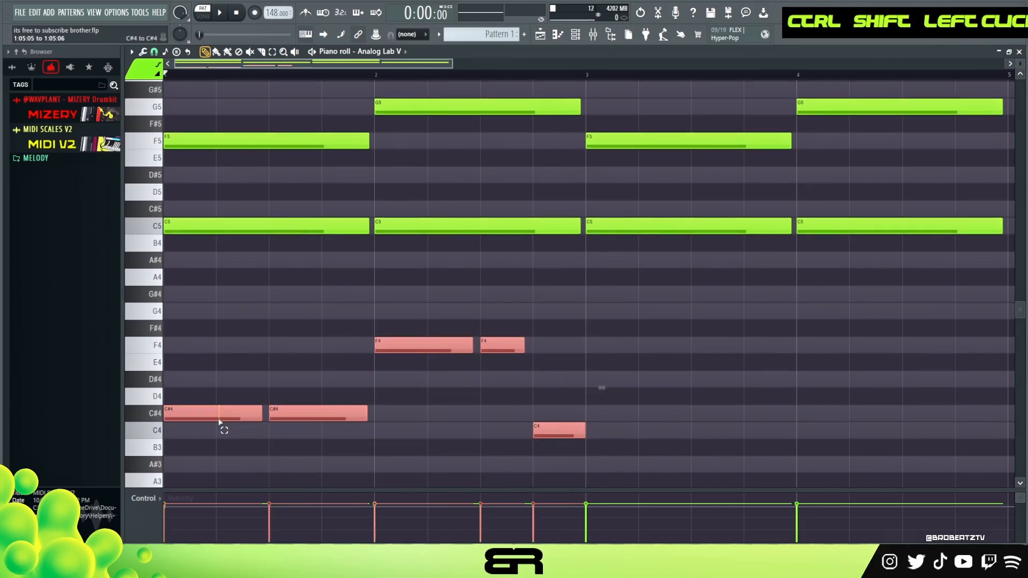
key("ctrl+b")
right_click(603, 375)
right_click(605, 369, "ctrl")
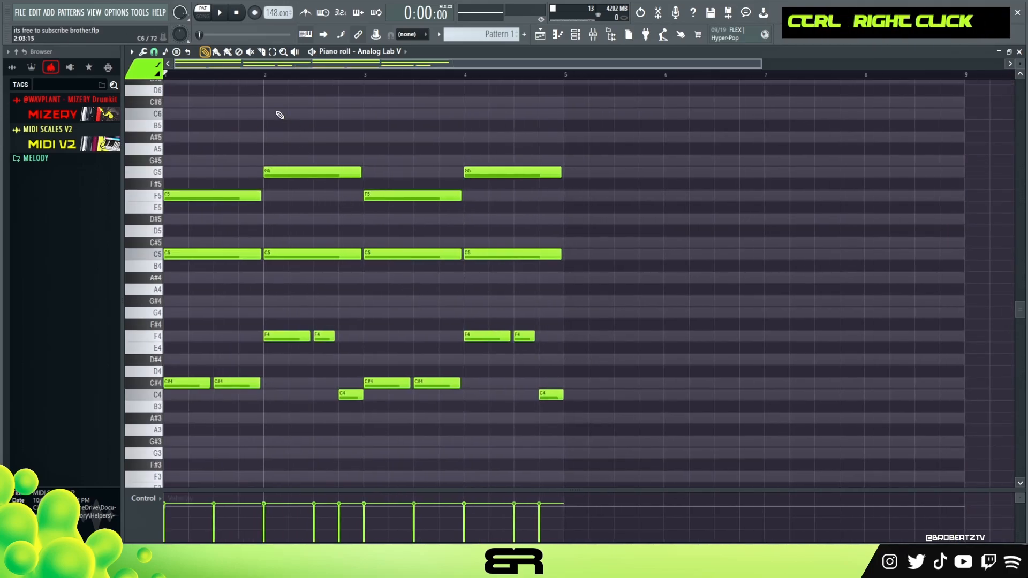
key("space")
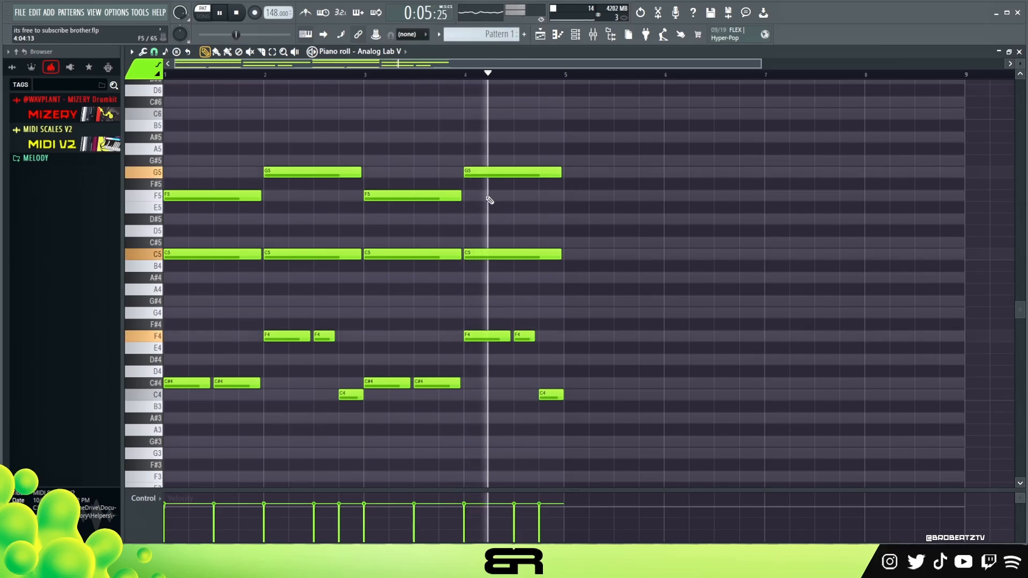
key("space")
Nudge the four F5 and G5 melody notes slightly late and listen to the timing
left_click_drag(512, 148, 189, 225)
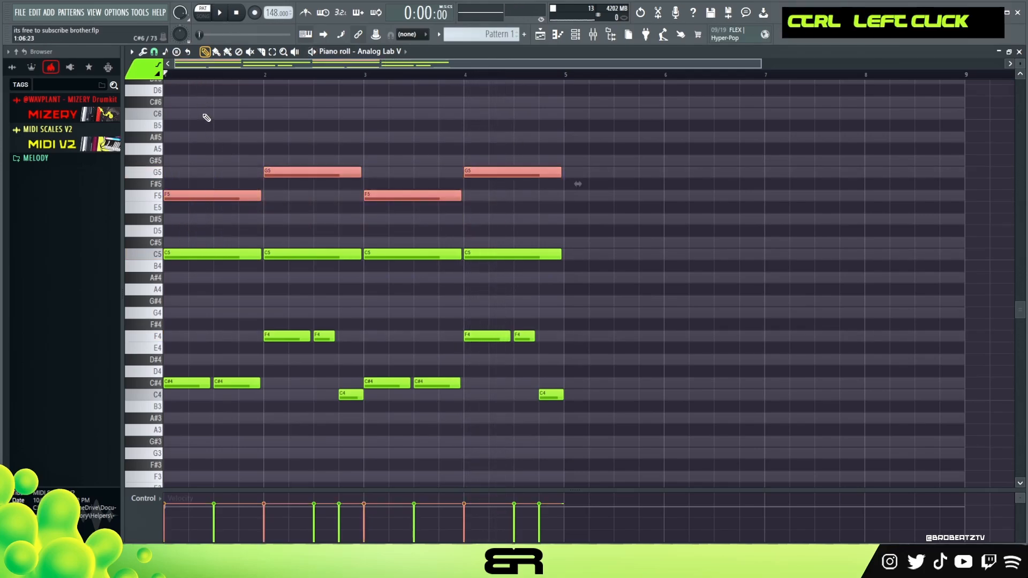
scroll(206, 115, "down", 2, "shift")
key("space")
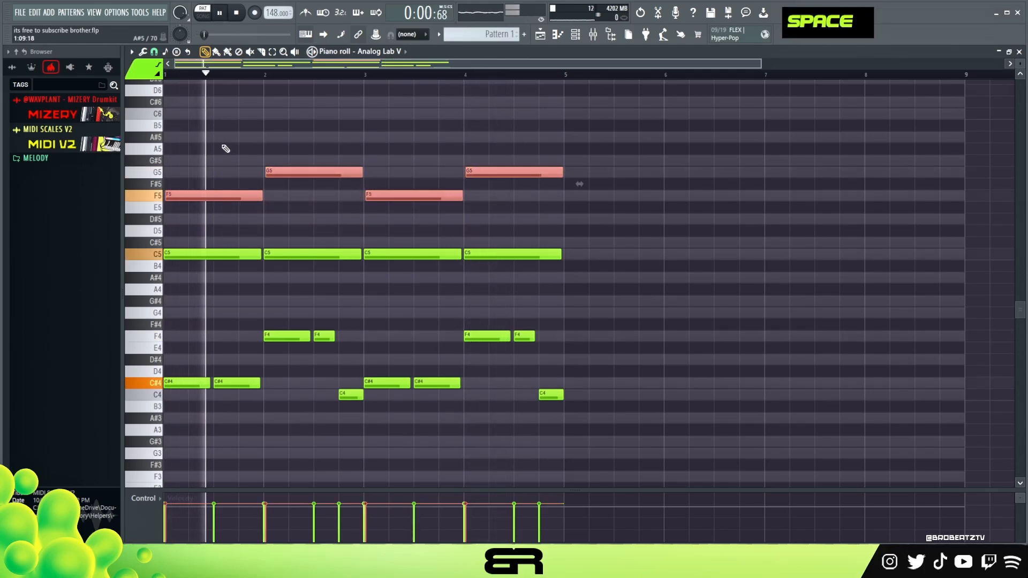
right_click(322, 202)
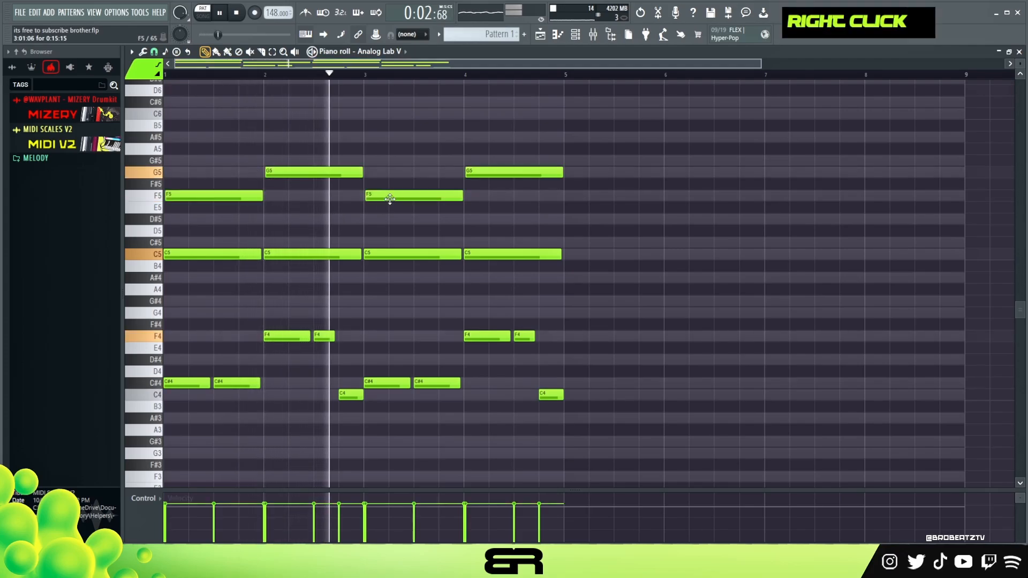
Shift the two F5 notes back onto the starts of bars 1 and 3
left_click(414, 196, "ctrl")
left_click(188, 198, "ctrl+shift")
key("space")
scroll(216, 214, "up", 4, "shift")
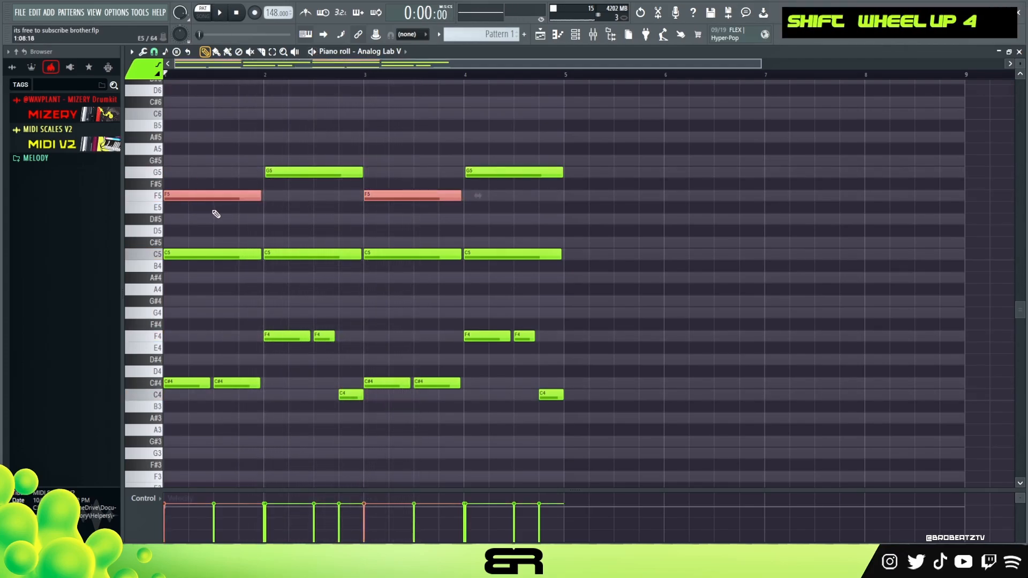
right_click(216, 214)
left_click_drag(760, 65, 536, 102)
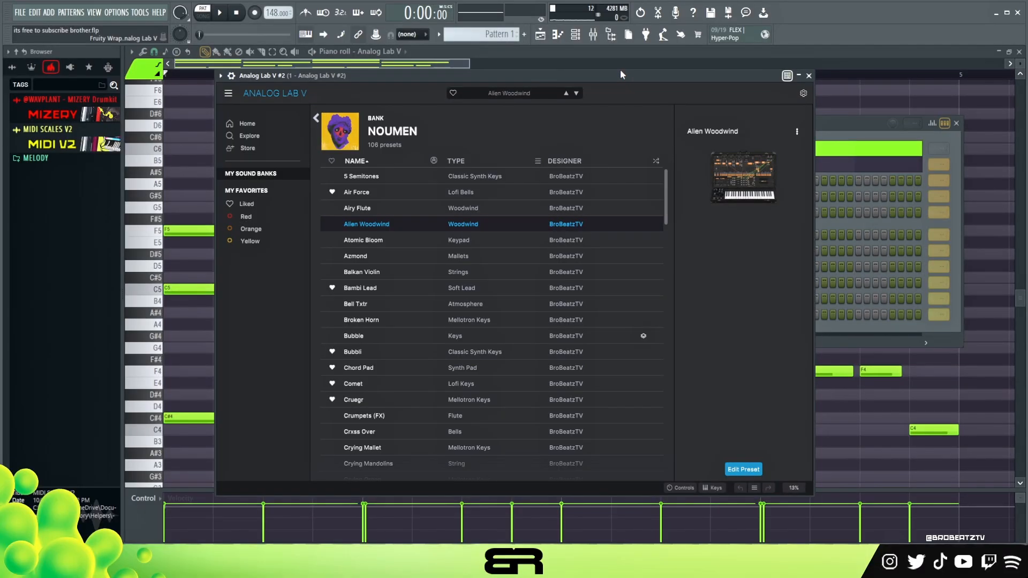
Close the Analog Lab V #2 instrument window and open that channel's piano roll
left_click_drag(462, 75, 465, 71)
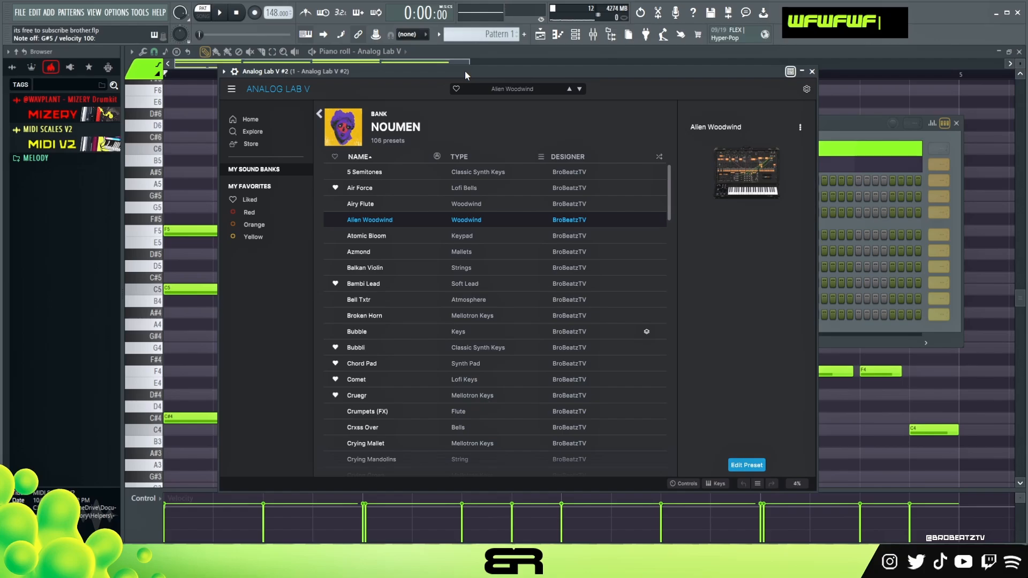
mouse_move(750, 152)
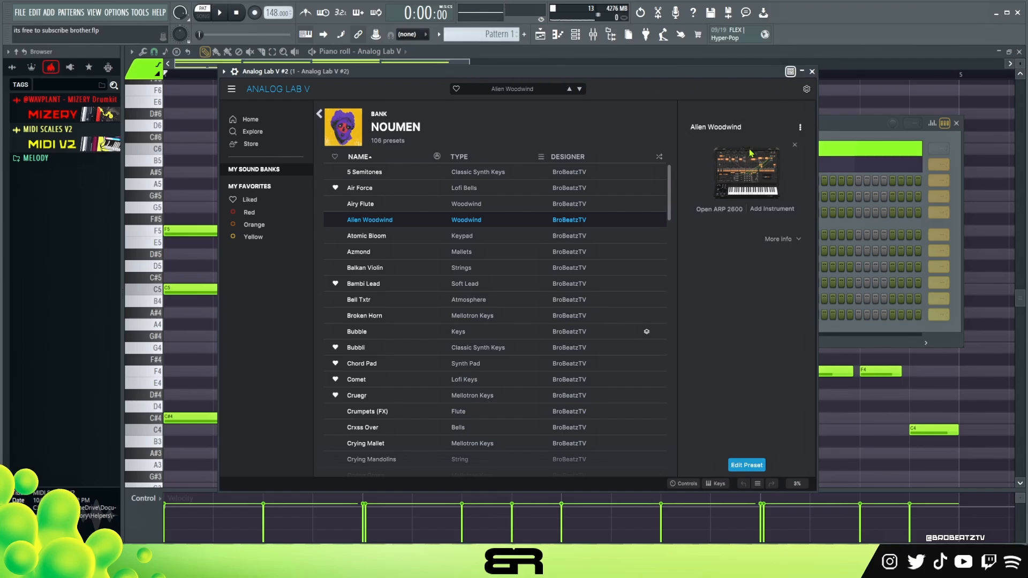
left_click(811, 72)
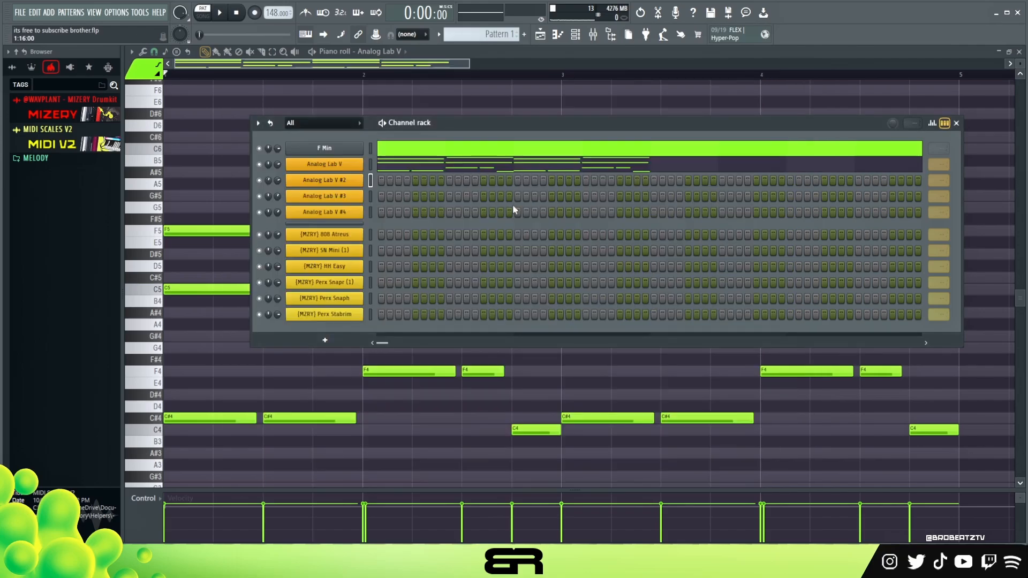
right_click(341, 182)
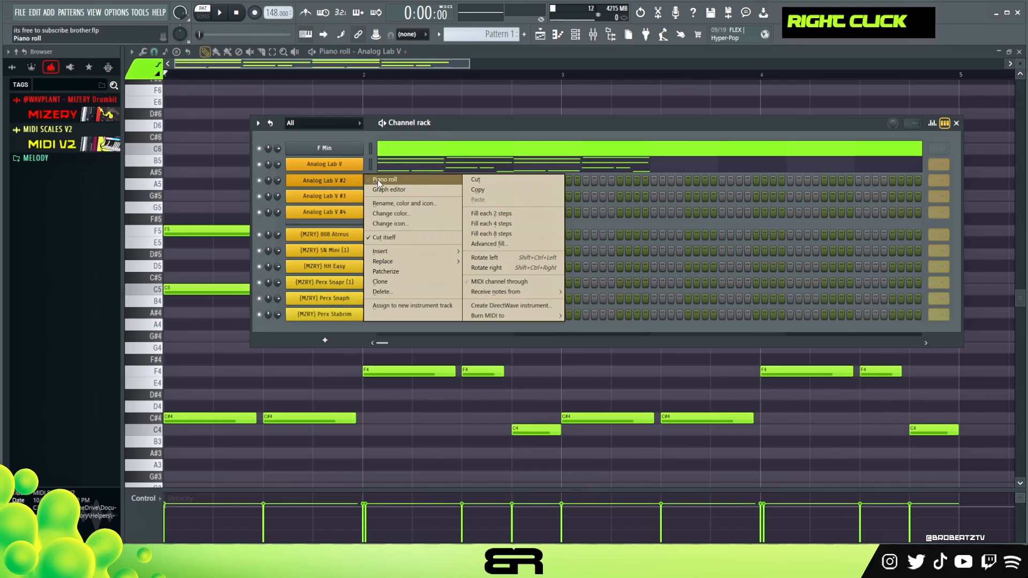
left_click(378, 179)
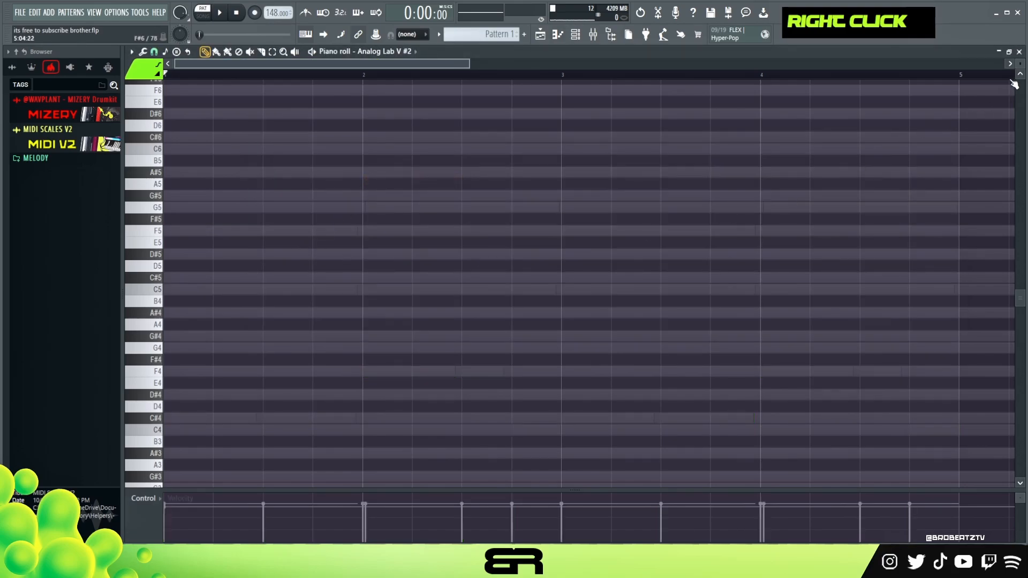
left_click_drag(1020, 63, 1020, 56)
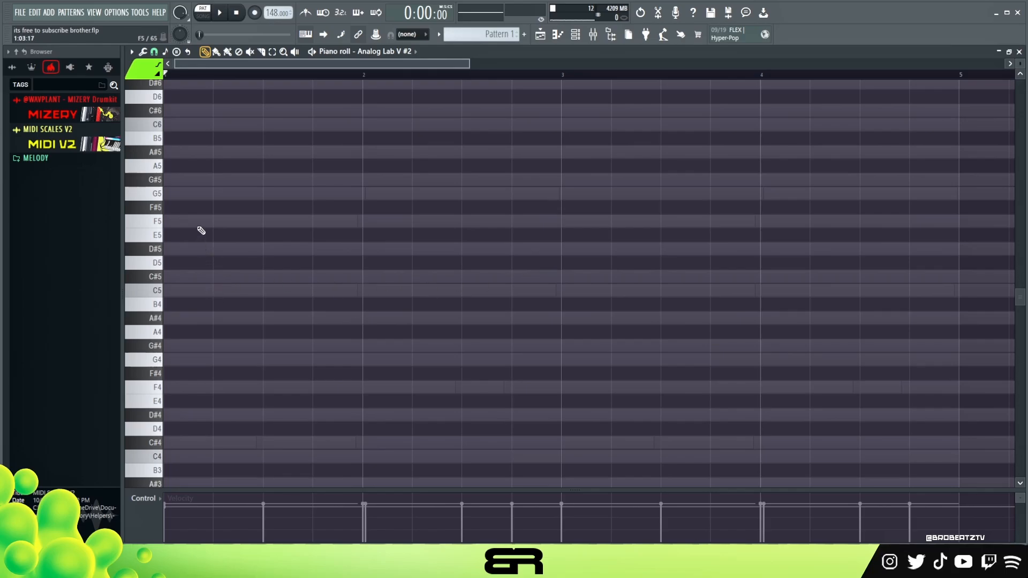
left_click(575, 36)
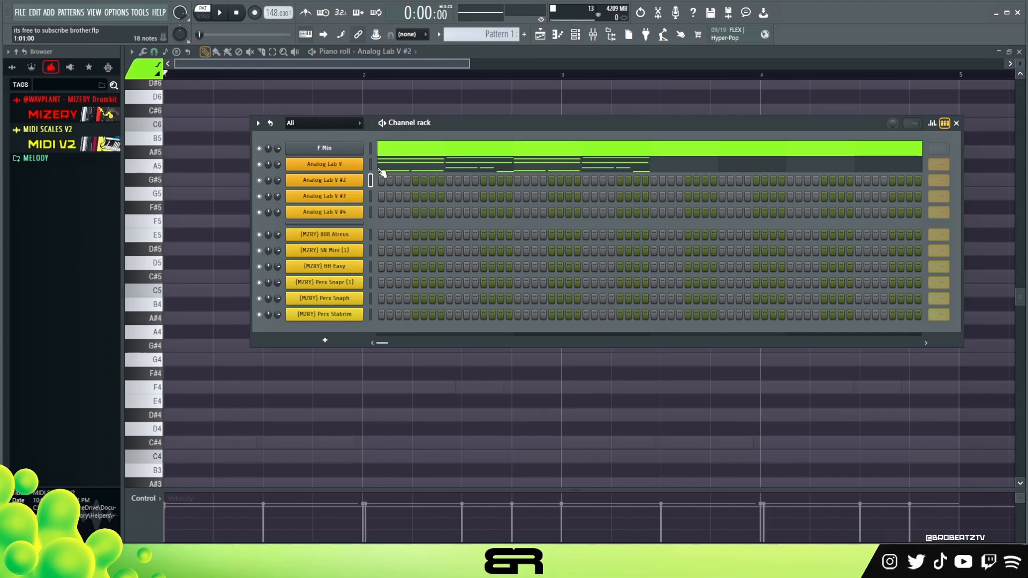
right_click(215, 247)
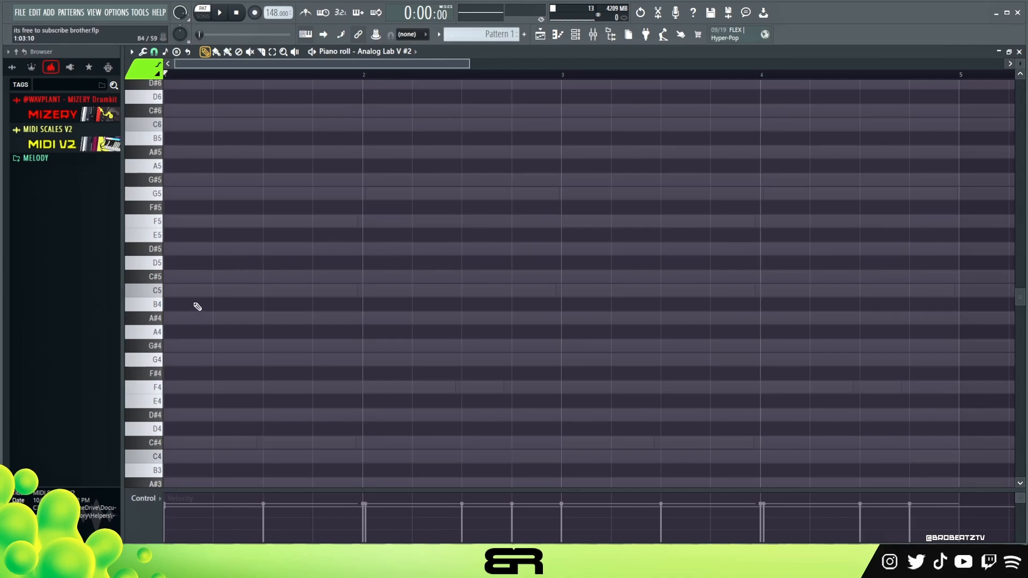
Draw a D#5 note from the start of bar 1 into the beginning of bar 2 and listen to it
left_click(183, 250)
left_click_drag(206, 250, 392, 252)
key("space")
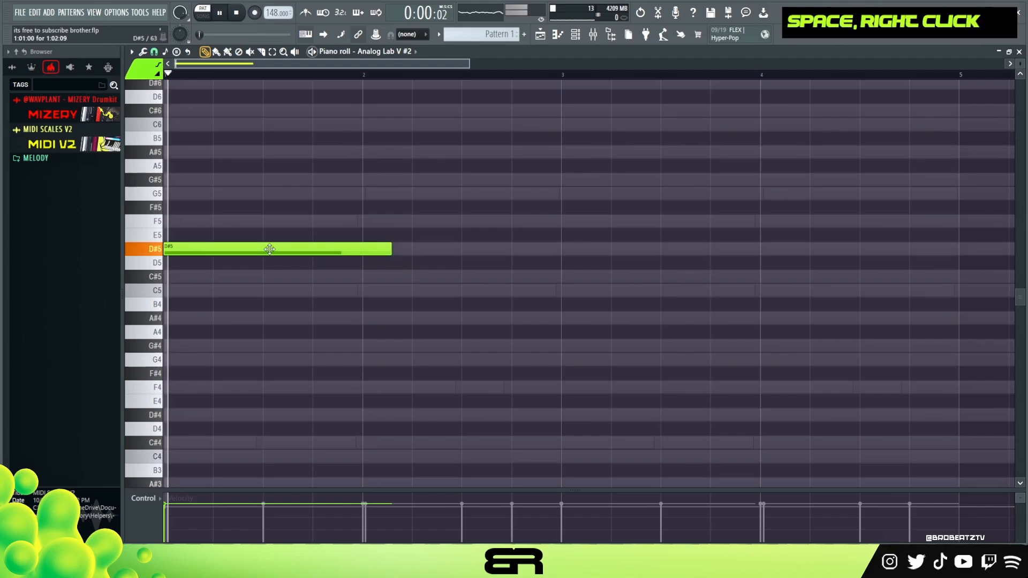
key("space")
key("space")
key("space")
Move the long D#5 note up to G5 and play it back
left_click_drag(250, 251, 251, 193)
key("space")
key("space")
key("space")
key("space")
key("space")
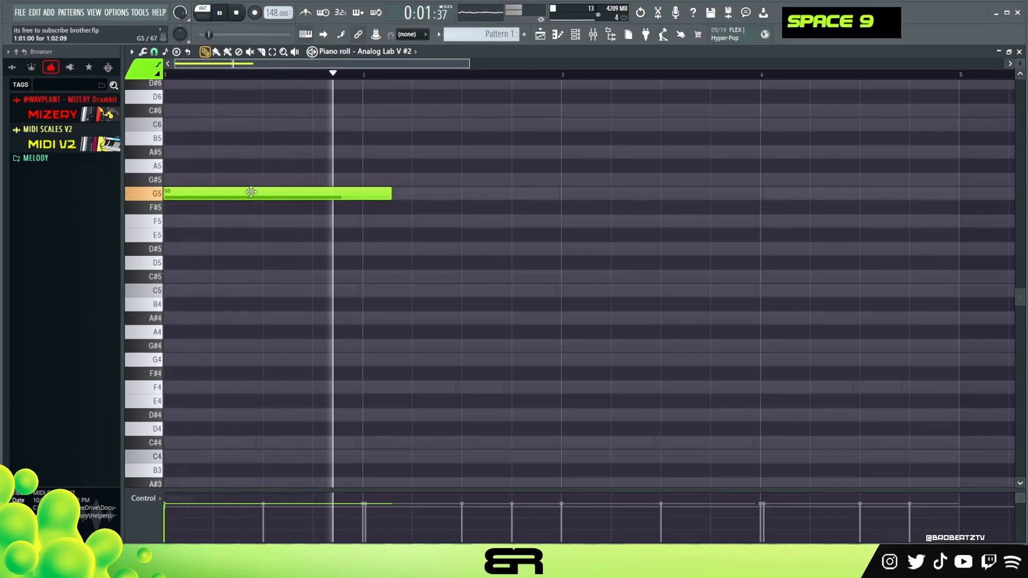
scroll(251, 192, "up", 2)
key("space")
Shorten the G5 note to end before bar 2 and copy it to D#5 as a one-beat note on bar 1's last beat
left_click_drag(391, 278, 325, 291)
left_click(186, 276, "ctrl")
left_click_drag(186, 276, 317, 333)
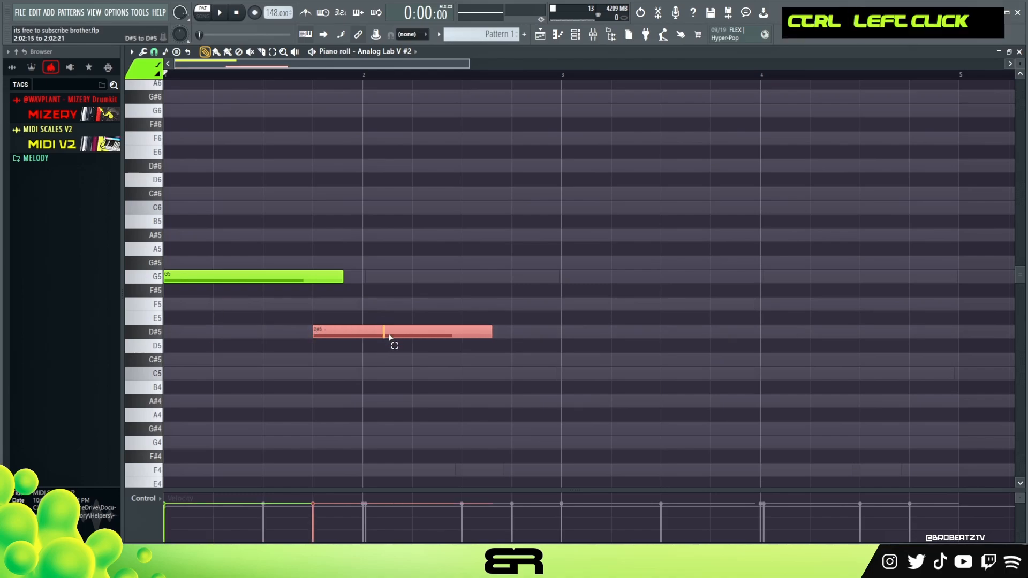
right_click(370, 323, "shift")
key("ctrl+d")
Copy the G5 note to the start of bar 2, raise the copy an octave to G6, and play the phrase
left_click(195, 279, "ctrl")
left_click_drag(195, 279, 390, 280)
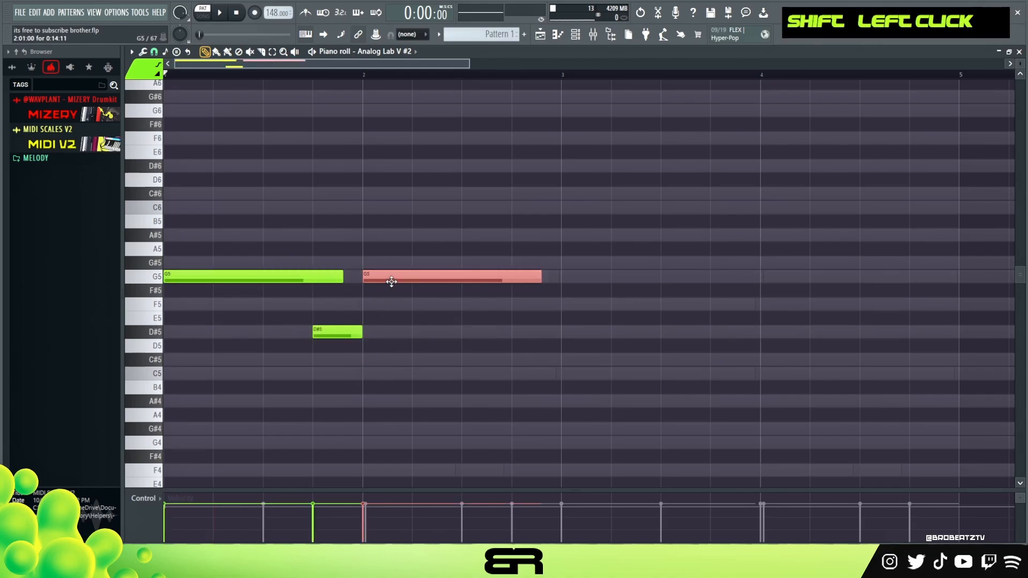
key("ctrl+Up")
right_click(452, 328)
key("space")
right_click(431, 319)
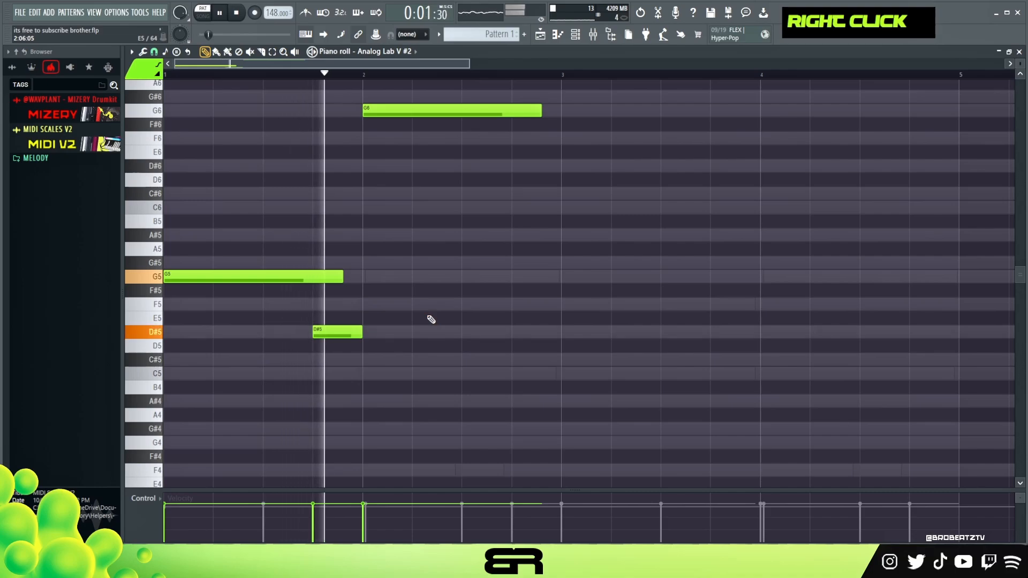
key("space")
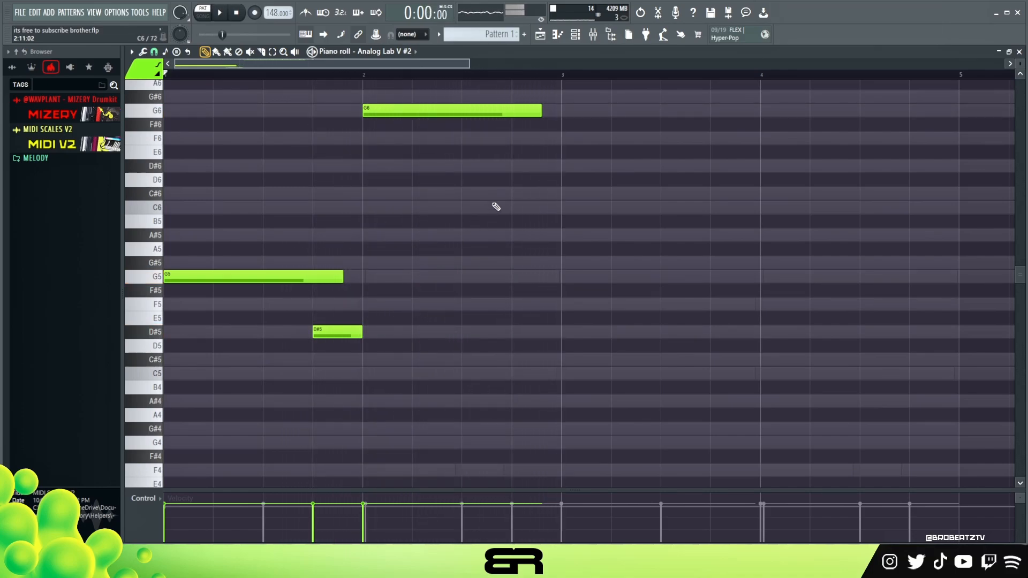
Trim the ends of bar 2's G6 note and bar 1's G5 note to about 13 steps each
left_click_drag(547, 116, 525, 116)
right_click(487, 238)
scroll(427, 320, "up", 3)
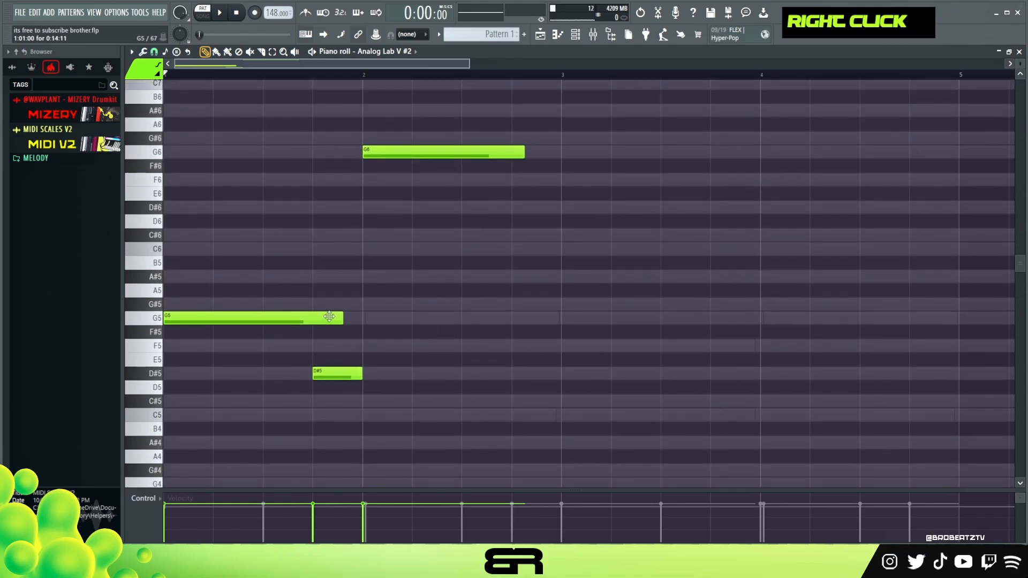
left_click_drag(342, 318, 326, 320)
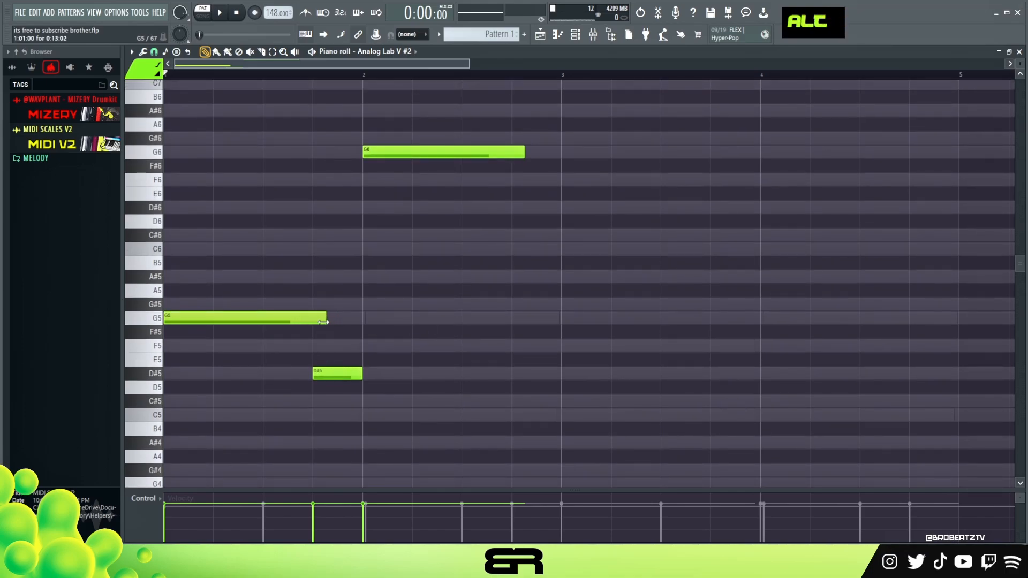
Copy the D#5 note to G#5, set snapping to 1/2 beat, and make the copy about half a beat long before bar 2
left_click(336, 377, "ctrl")
left_click_drag(354, 312, 370, 298)
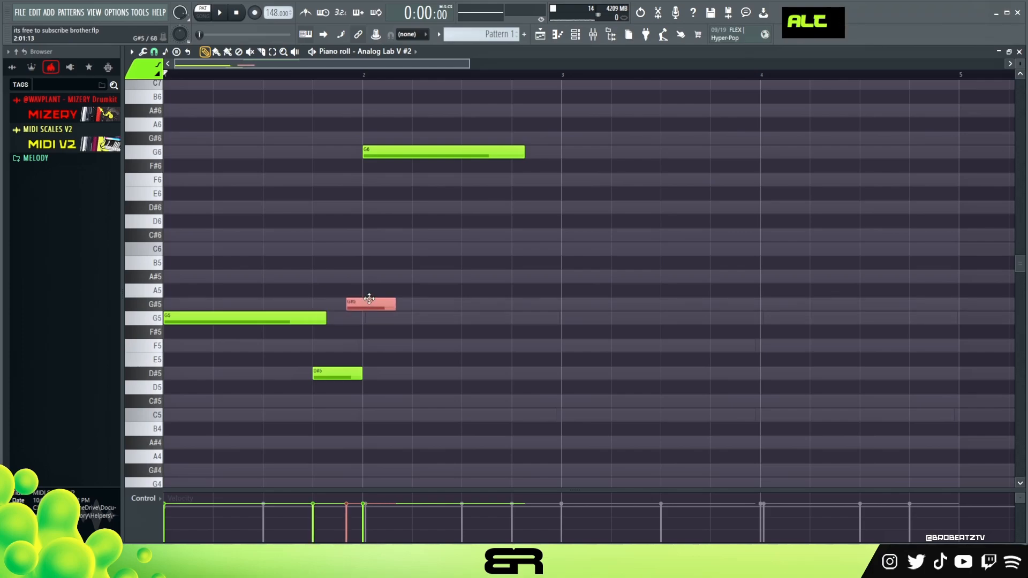
left_click(155, 52)
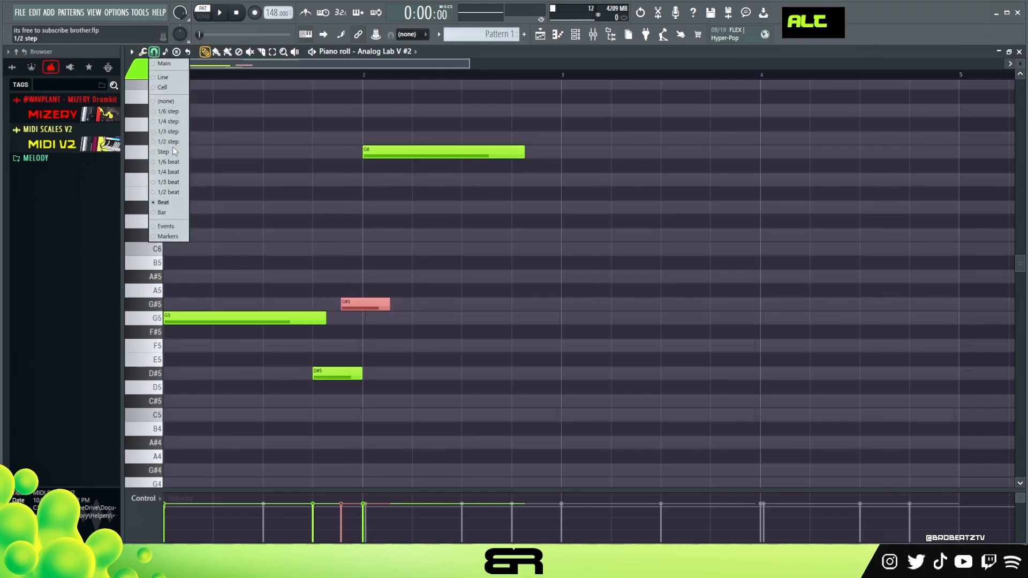
left_click(178, 194)
right_click(327, 273)
mouse_move(366, 301)
left_mouse_down()
mouse_move(374, 304)
mouse_move(366, 307)
left_mouse_up()
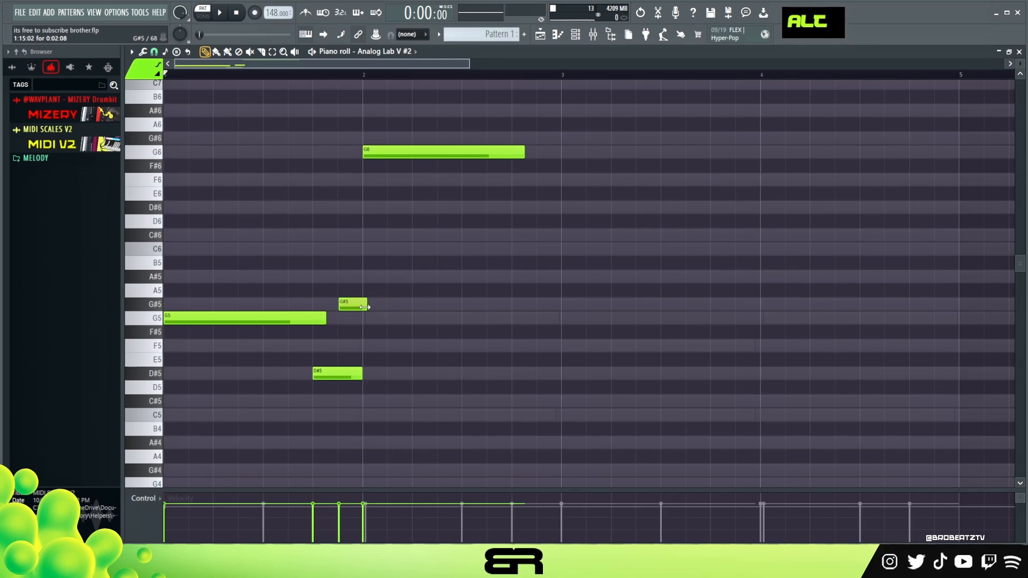
Shorten the D#5 note to about half a beat, trim the G5 note's end slightly, and play the phrase
left_click_drag(360, 374, 341, 373)
right_click(328, 332)
left_click_drag(325, 318, 322, 318)
key("space")
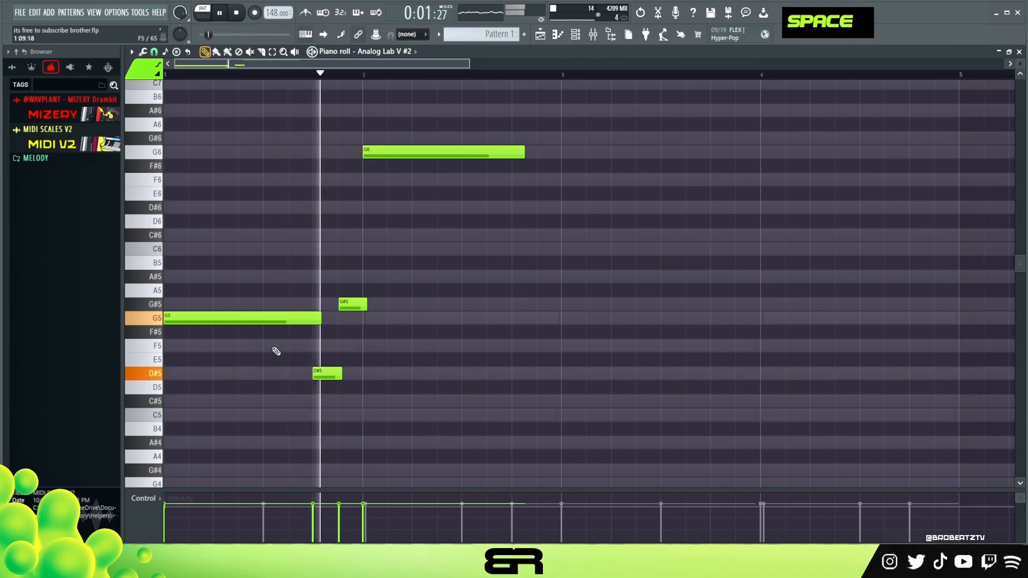
key("space")
key("space")
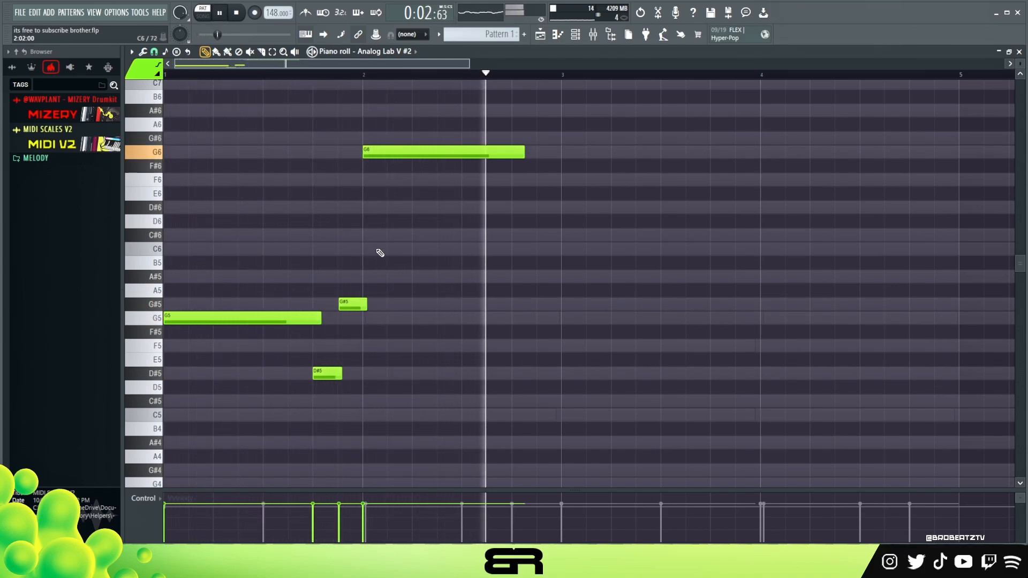
key("space")
Duplicate the two-bar lead phrase into bars 3 and 4
key("ctrl+a")
left_click_drag(183, 316, 581, 314)
right_click(588, 299)
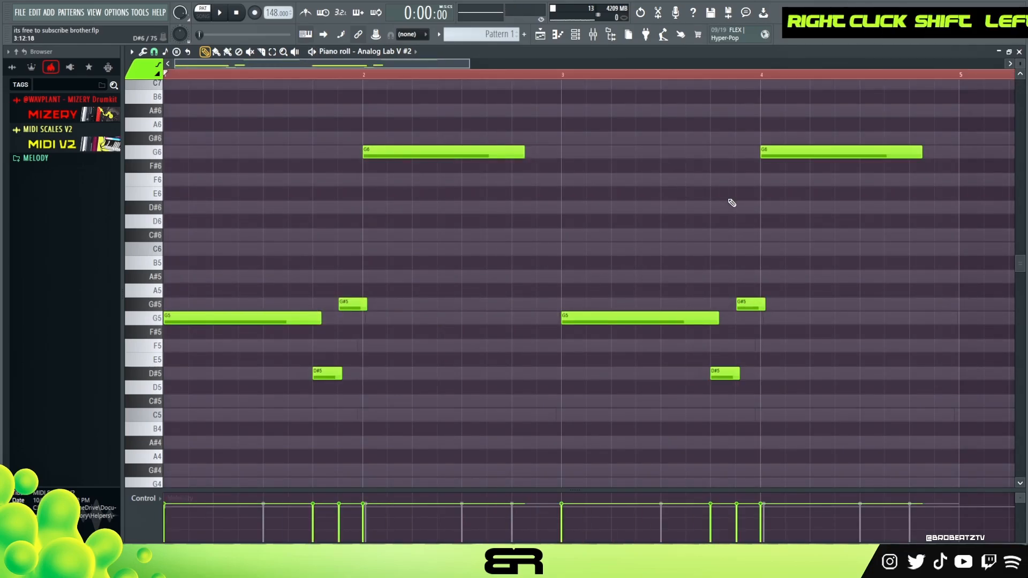
Try bar 4's G6 note an octave lower and listen from bar 3
scroll(899, 190, "up", 3)
scroll(897, 190, "down", 5)
left_click(774, 99, "ctrl")
key("ctrl+Down")
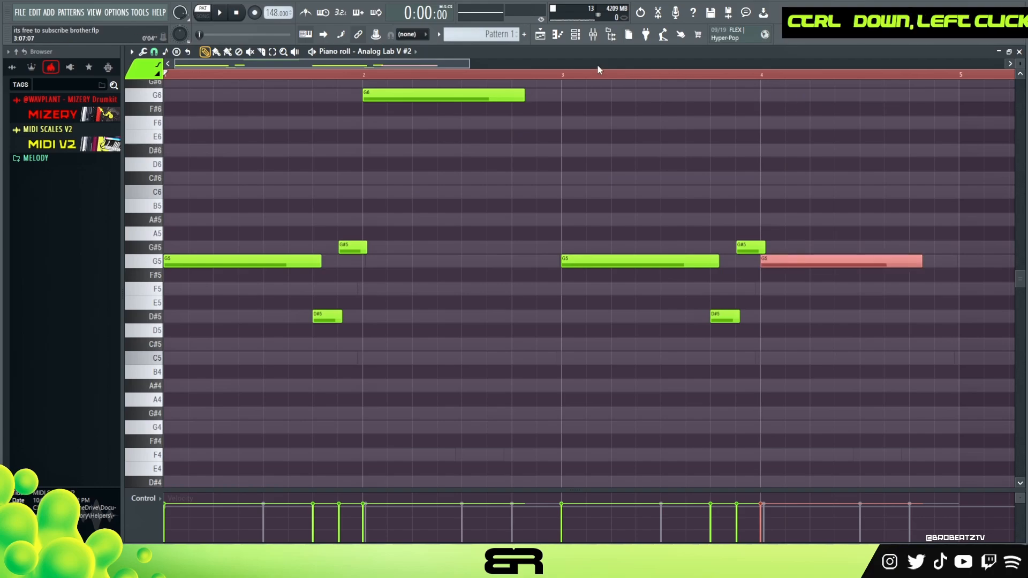
key("space")
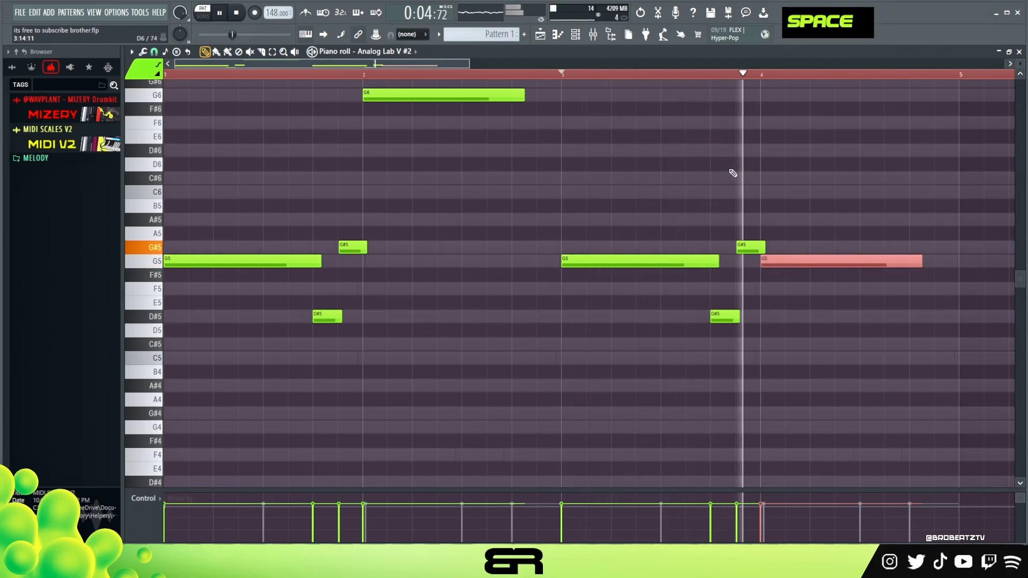
key("space")
key("ctrl+Up")
right_click(664, 187)
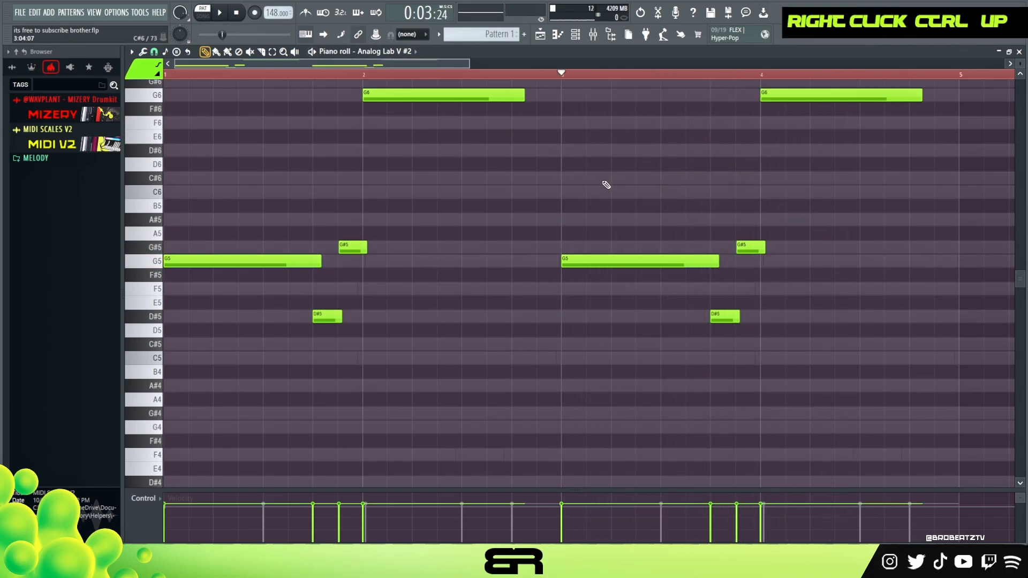
Clear the time selection on the piano roll timeline
scroll(552, 176, "up", 3)
double_click(412, 71)
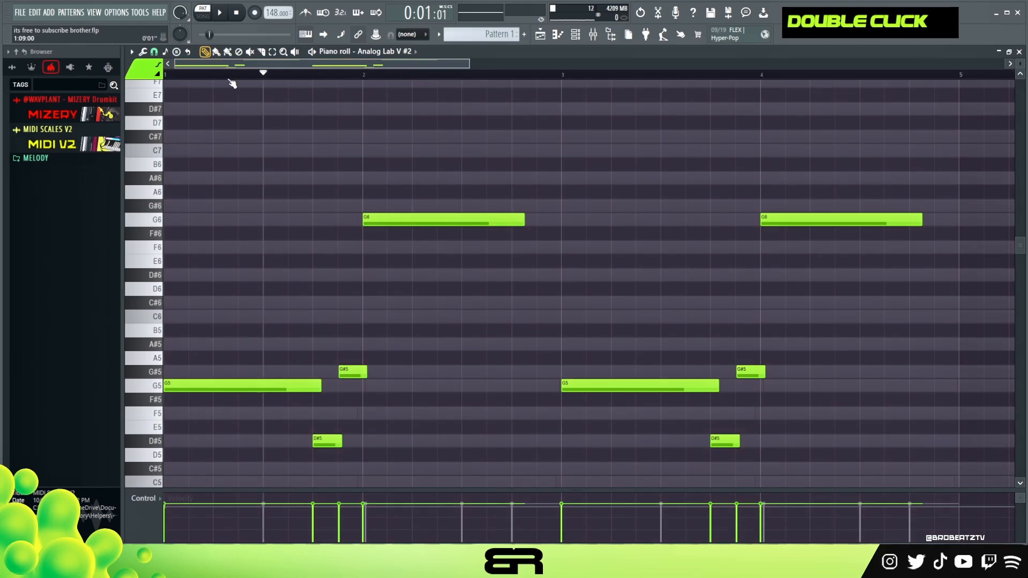
Open the third Analog Lab V channel and audition its Demise Flute Mid preset with a few notes
scroll(357, 223, "down", 1)
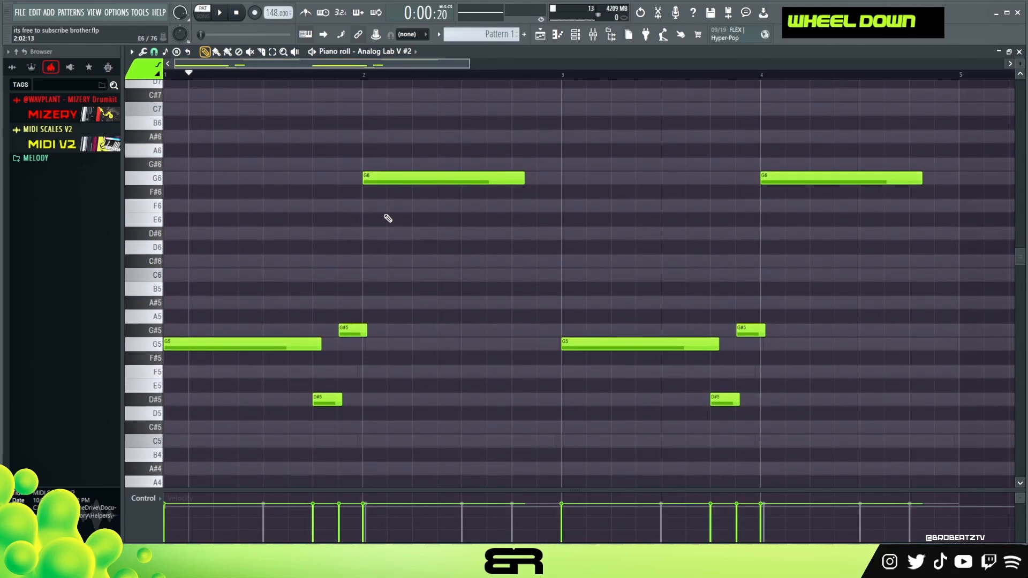
left_click(578, 37)
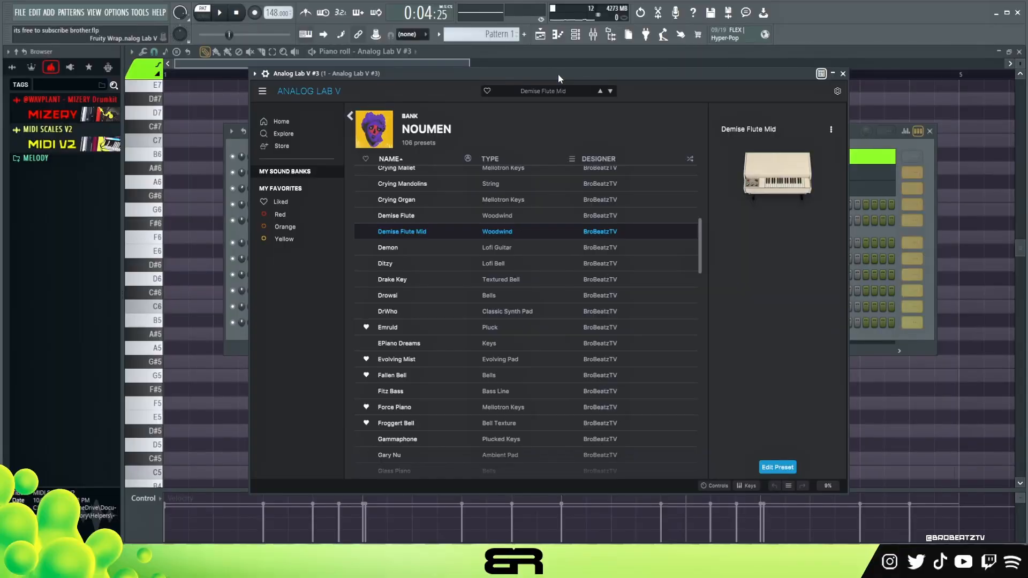
left_click_drag(559, 76, 552, 78)
key("s")
key("e")
key("f")
key("s")
key("e")
key("f")
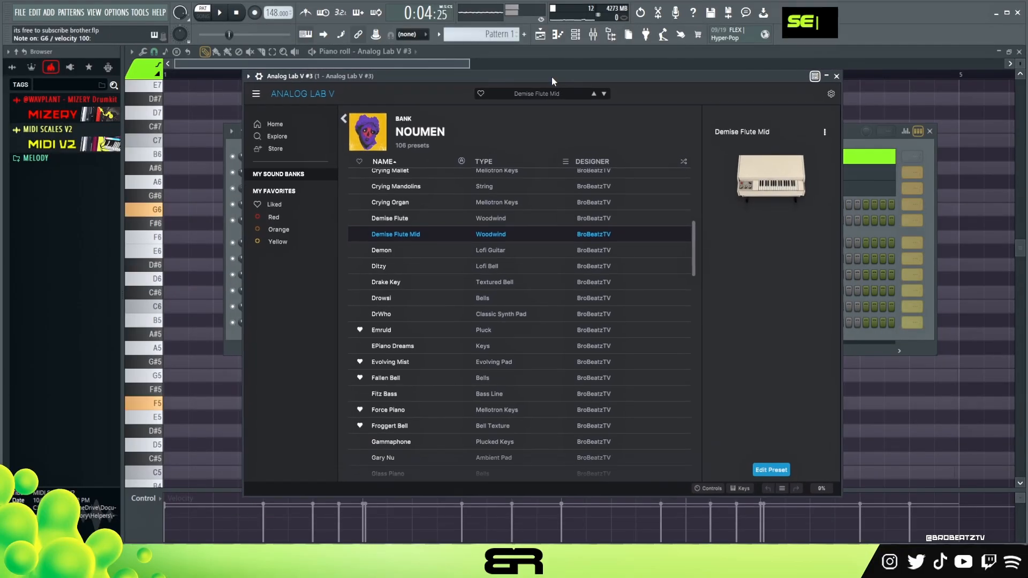
left_click(838, 76)
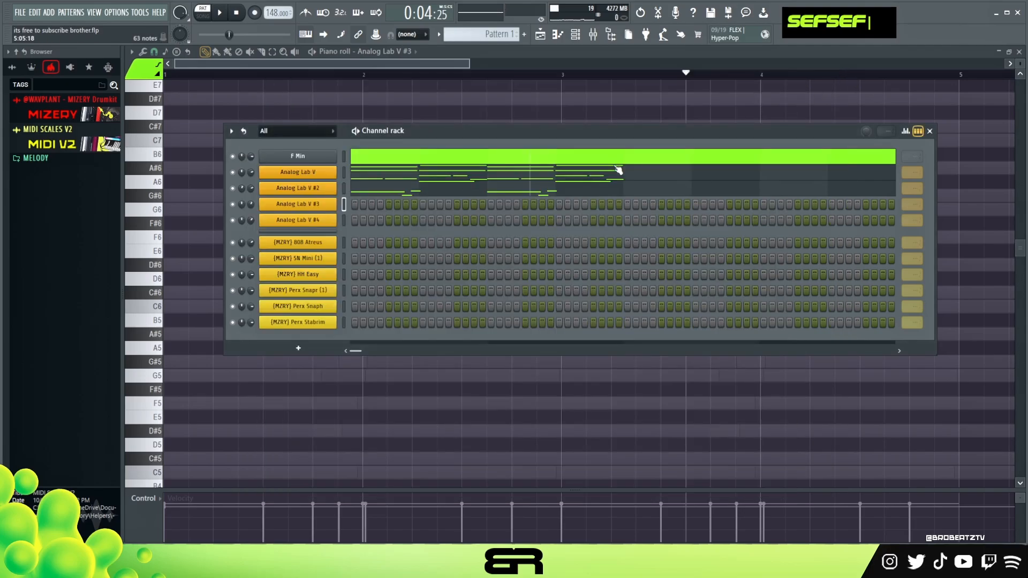
Return playback to the start, listen to the pattern briefly, and open Analog Lab V #3's piano roll
left_click_drag(496, 131, 495, 152)
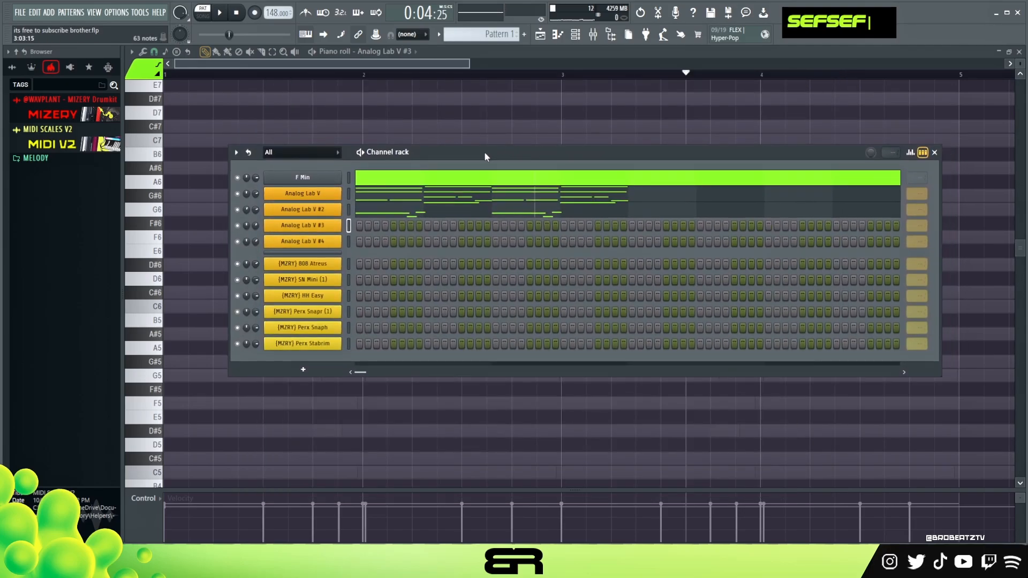
left_click(237, 15)
mouse_move(420, 150)
left_mouse_down()
mouse_move(425, 165)
mouse_move(415, 156)
left_mouse_up()
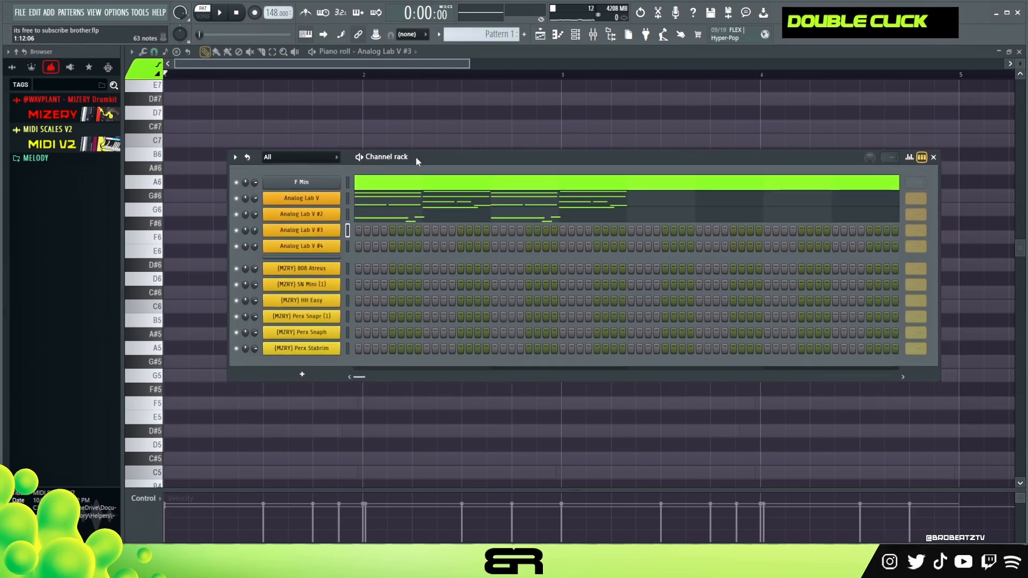
key("space")
key("space")
right_click(332, 232)
left_click(343, 239)
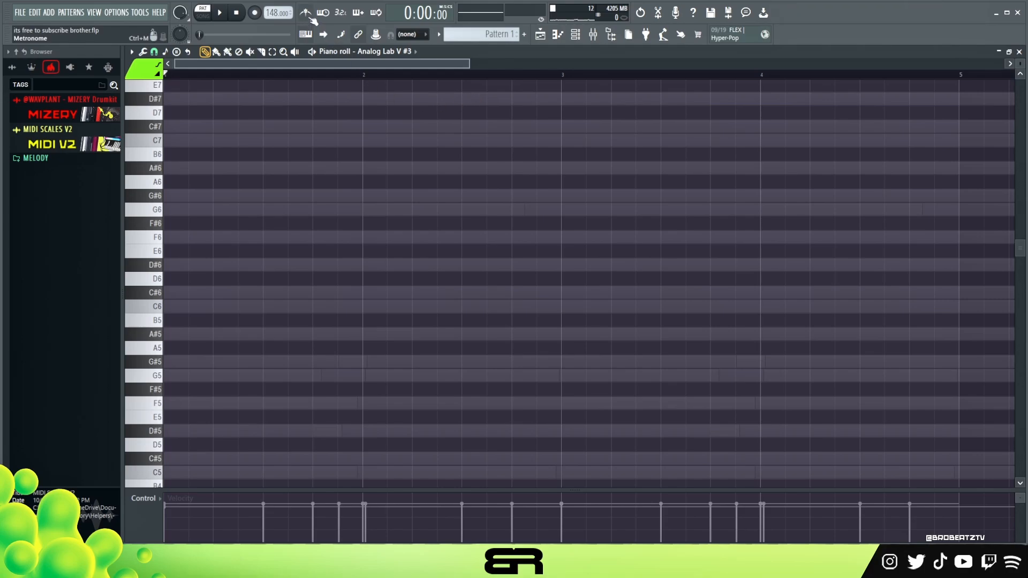
Draw stacked G#6 and G6 notes on beat 3 of bar 2, each half a beat long
key("space")
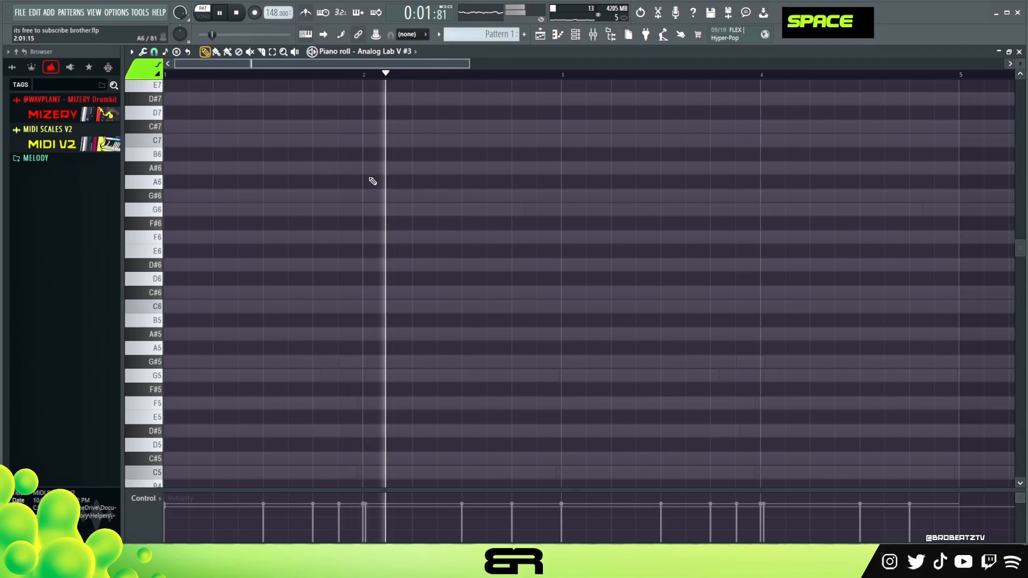
key("space")
left_click(466, 197)
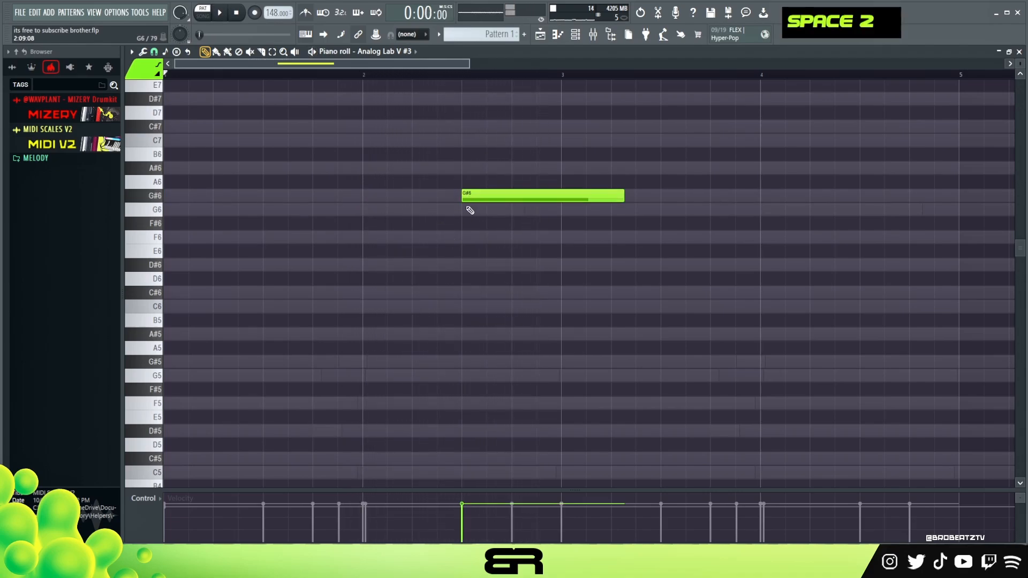
left_click(468, 208)
left_click_drag(467, 181, 512, 243)
left_click_drag(625, 202, 501, 202)
key("ctrl+d")
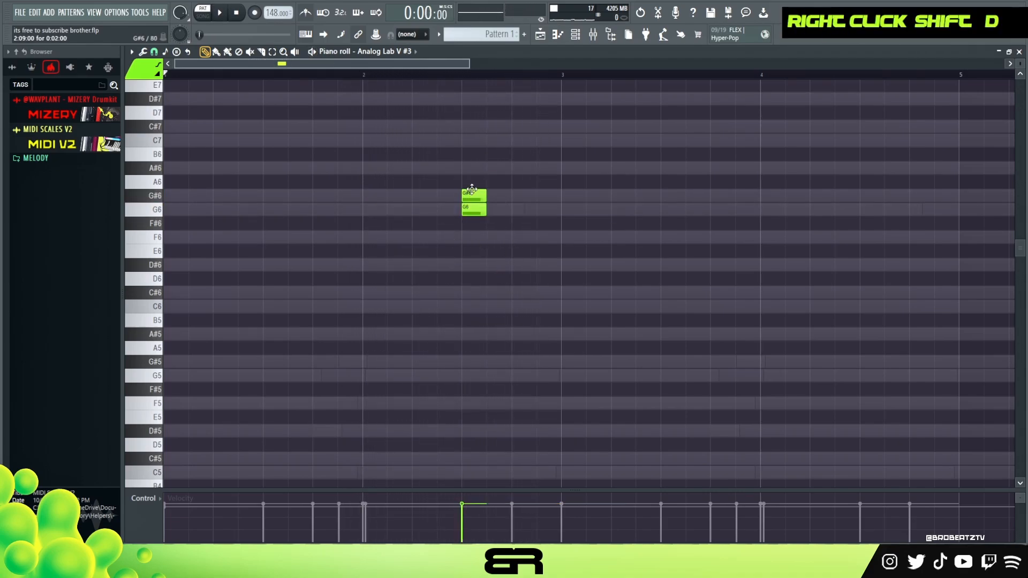
Move the G#6 and G6 pair to beat 4 of bar 2 and add an F6 note on beat 3
key("ctrl")
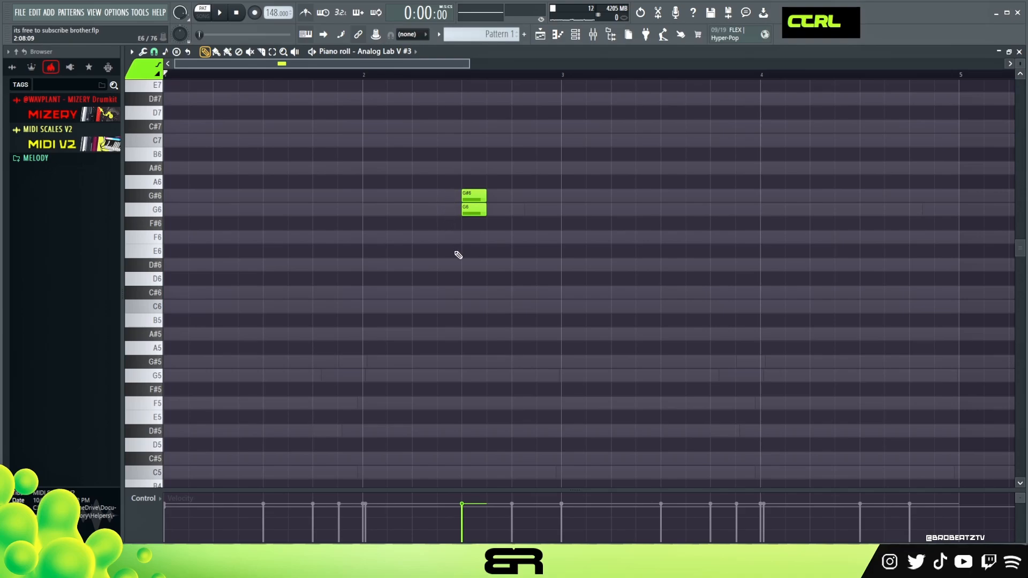
left_click_drag(466, 241, 523, 208)
left_click(464, 232)
Delete the stray E7 note and lower the remaining notes by one octave during playback
left_click(346, 86)
key("space")
key("ctrl+a")
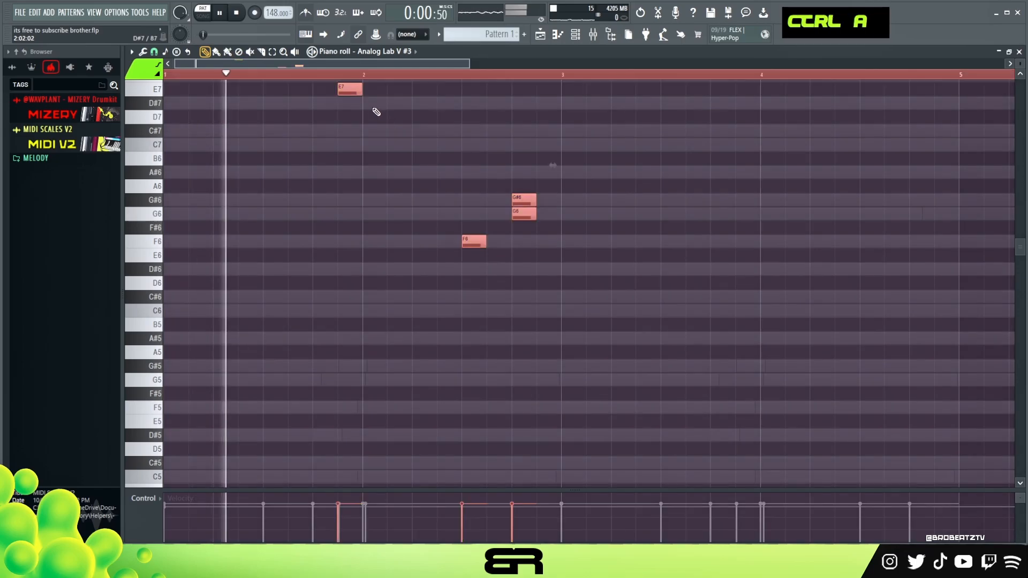
right_click(349, 89)
key("ctrl+Down")
scroll(517, 188, "down", 3)
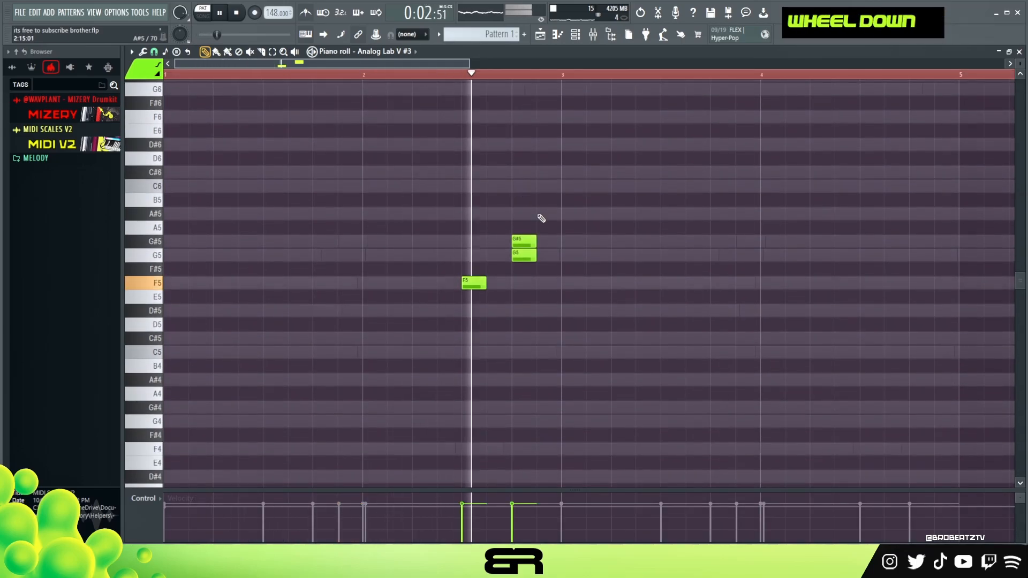
Shift the F5, G5 and G#5 notes one beat later and play the phrase
key("space")
left_click_drag(578, 223, 459, 319)
key("space")
left_click_drag(479, 283, 531, 283)
key("space")
right_click(603, 287)
key("space")
Lower the G5 and G#5 pair at the start of bar 3 by one octave
left_click_drag(601, 243, 566, 281)
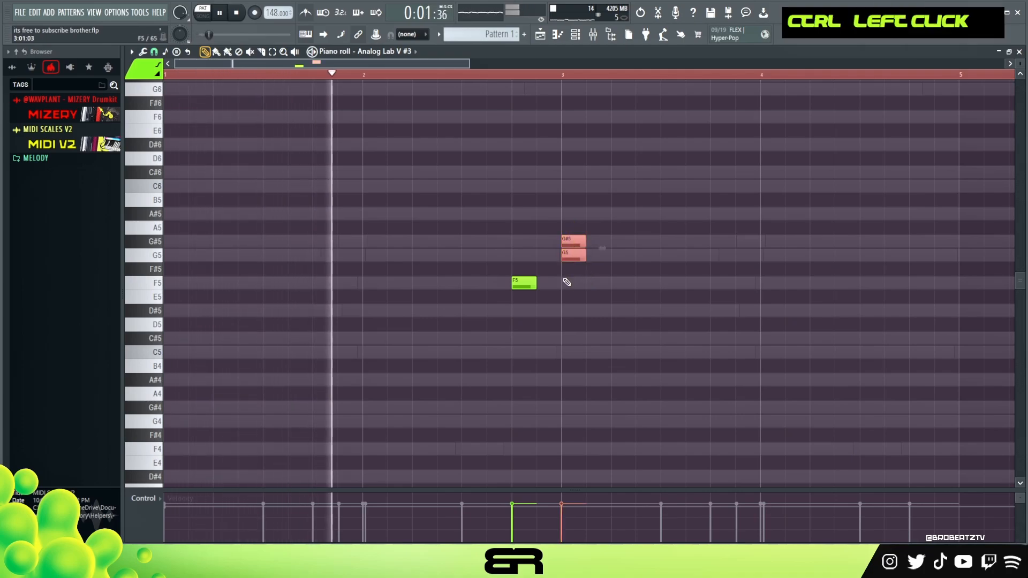
key("ctrl+Down")
right_click(582, 280)
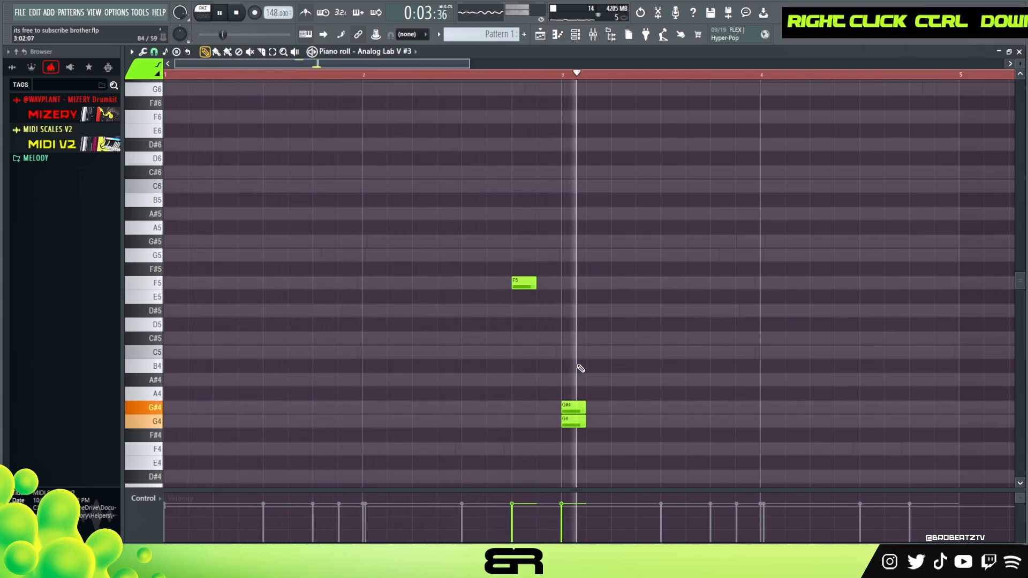
Move the G#4 note half a beat ahead of G4, trim both notes slightly, and play the result
key("space")
mouse_move(569, 408)
left_mouse_down()
mouse_move(515, 394)
mouse_move(589, 424)
mouse_move(579, 422)
left_mouse_up()
right_click(600, 434)
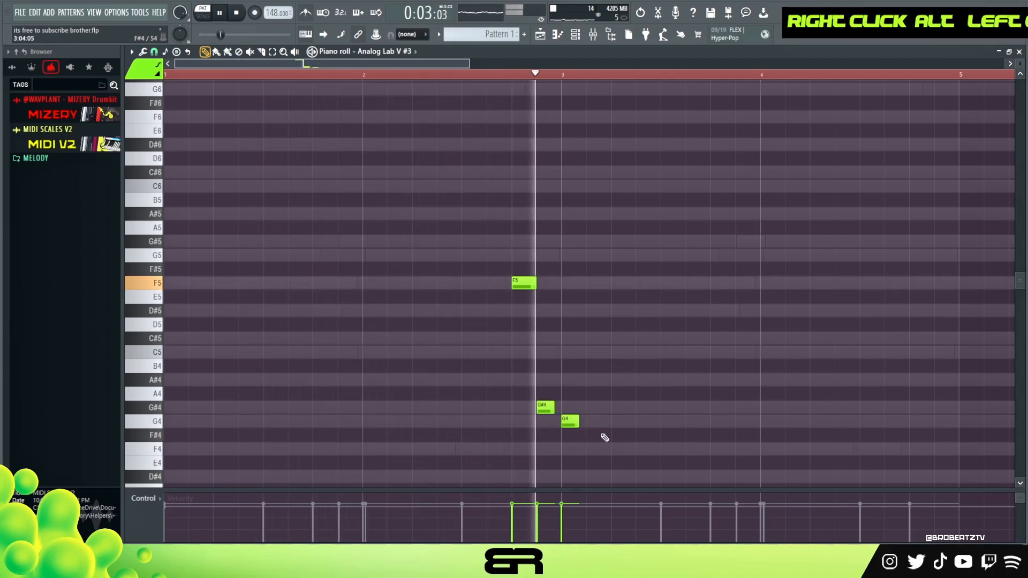
key("space")
key("space")
key("space")
Lower the F5 note to D#5, shorten it slightly, and listen to the phrase
left_click_drag(525, 285, 527, 316)
key("space")
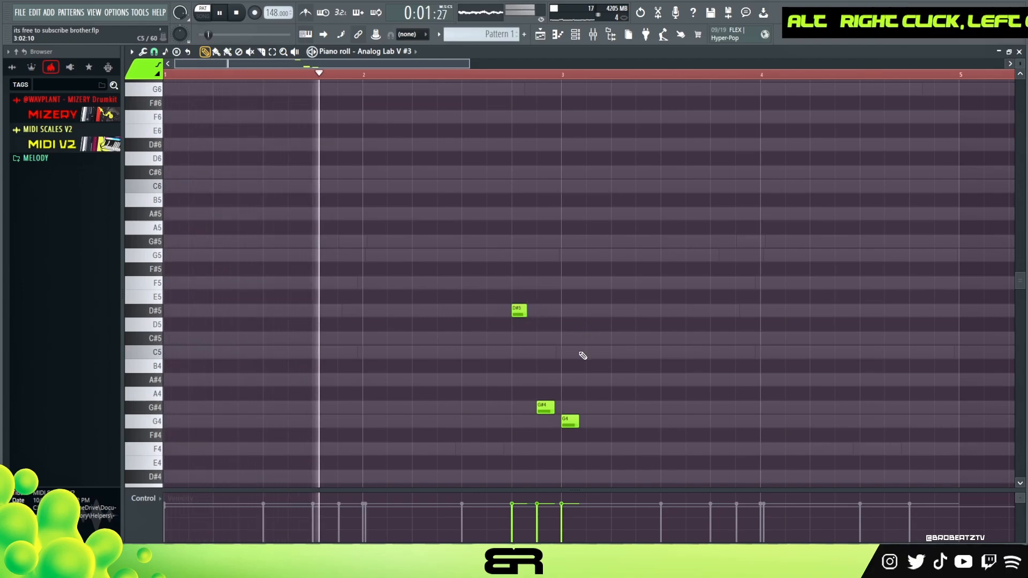
key("space")
Duplicate the three-note D#5, G#4, G4 phrase to start on beat 2 of bar 4 and play from bar 3
left_click_drag(601, 458, 814, 324)
left_click(814, 323, "shift")
right_click(823, 328)
left_click(762, 81)
right_click(764, 82)
left_click(556, 79)
key("space")
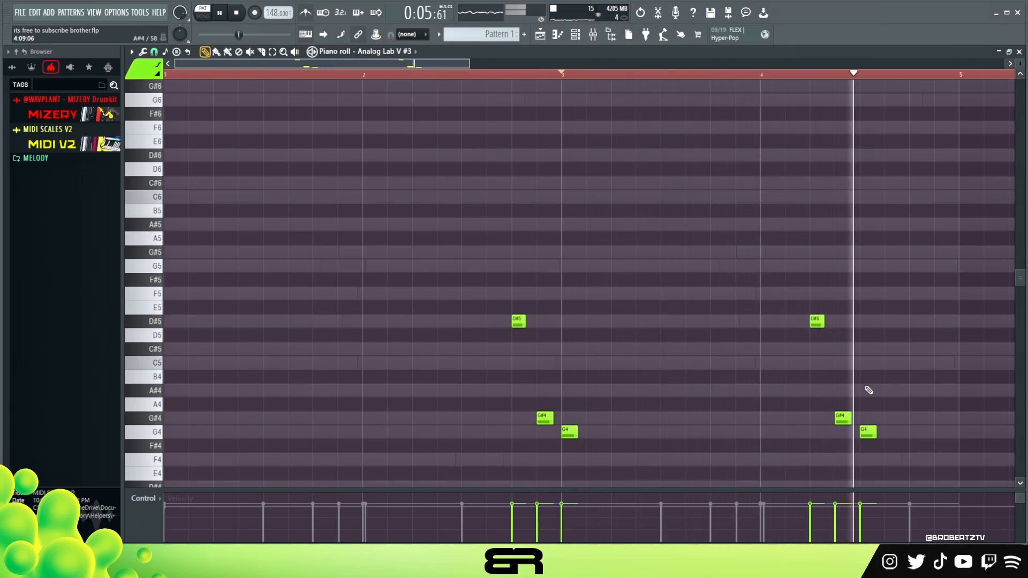
key("space")
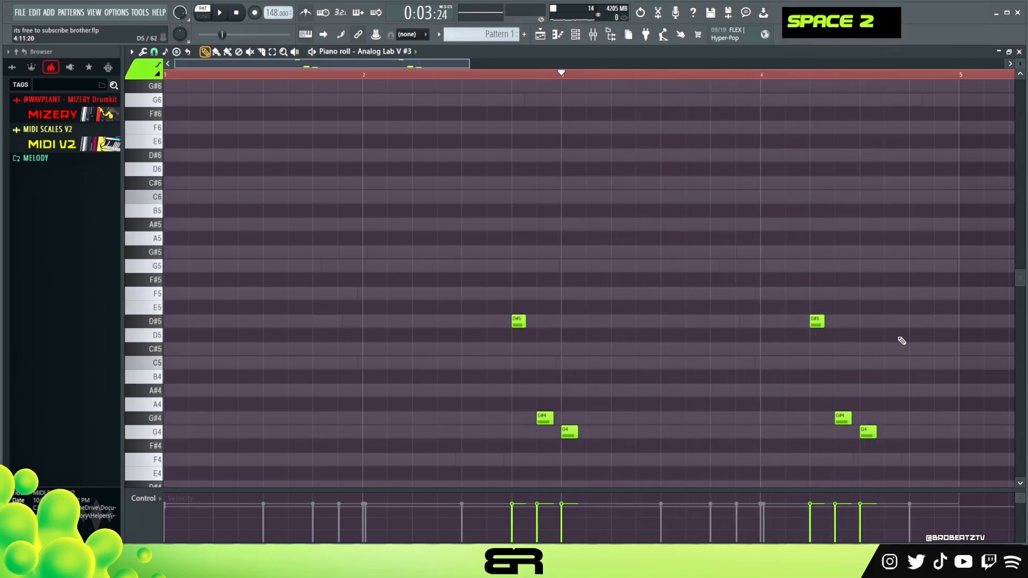
Add an F4 note after bar 4's G4, set the snap to 1/4 beat, and follow it with a D#4 note
right_click(901, 341)
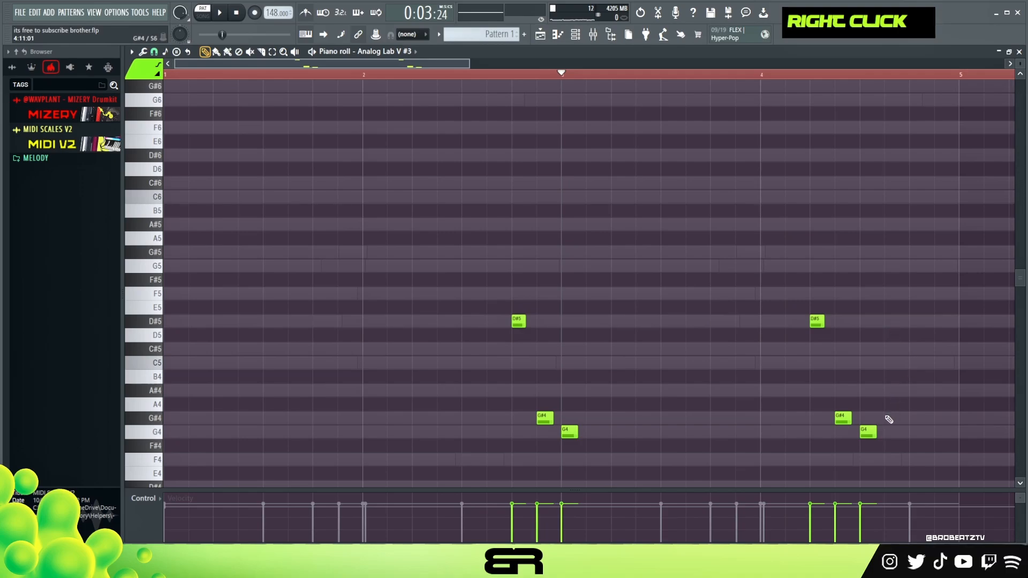
right_click(864, 362)
scroll(886, 459, "down", 1)
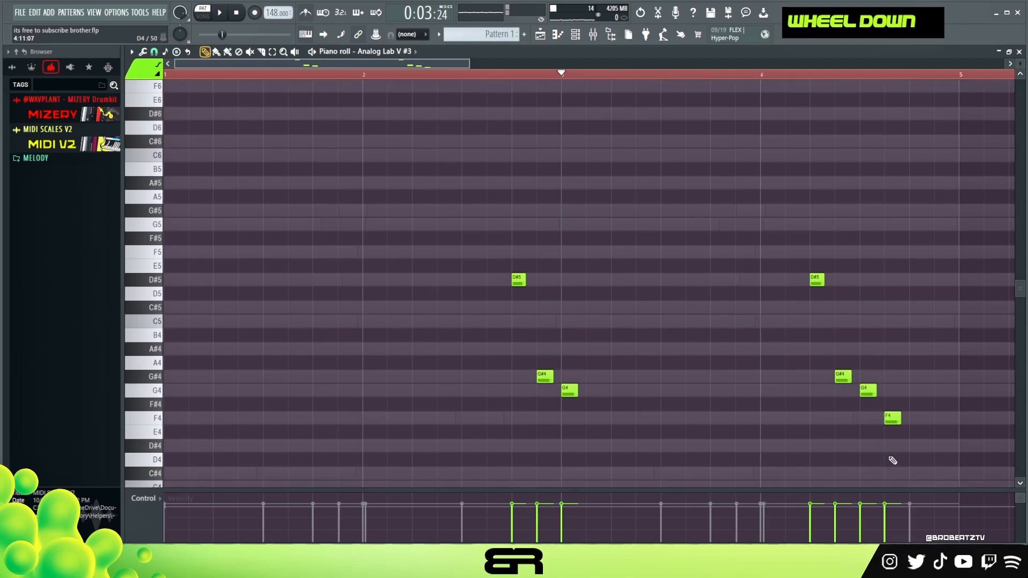
left_click(154, 51)
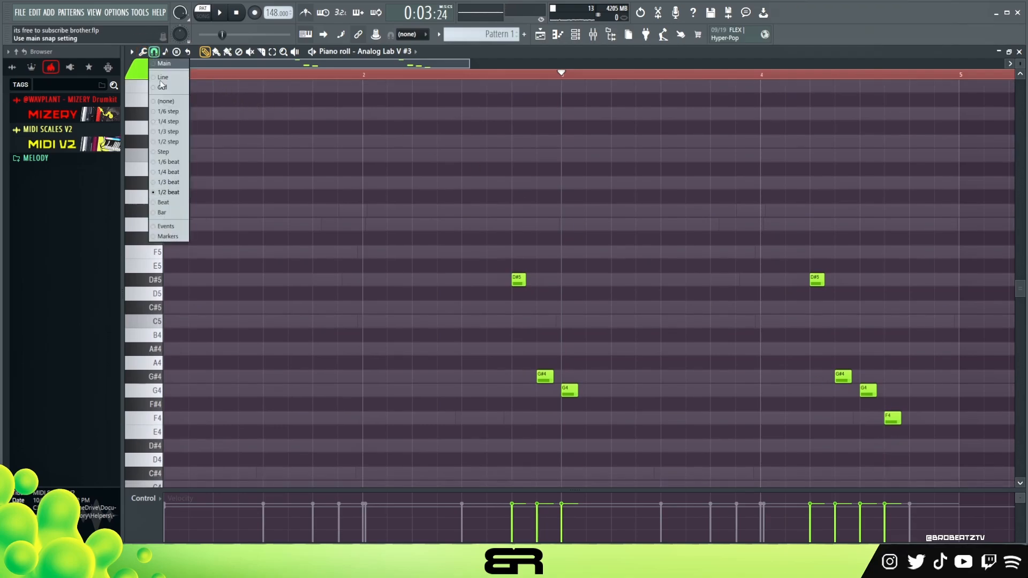
left_click(169, 172)
scroll(856, 266, "down", 1)
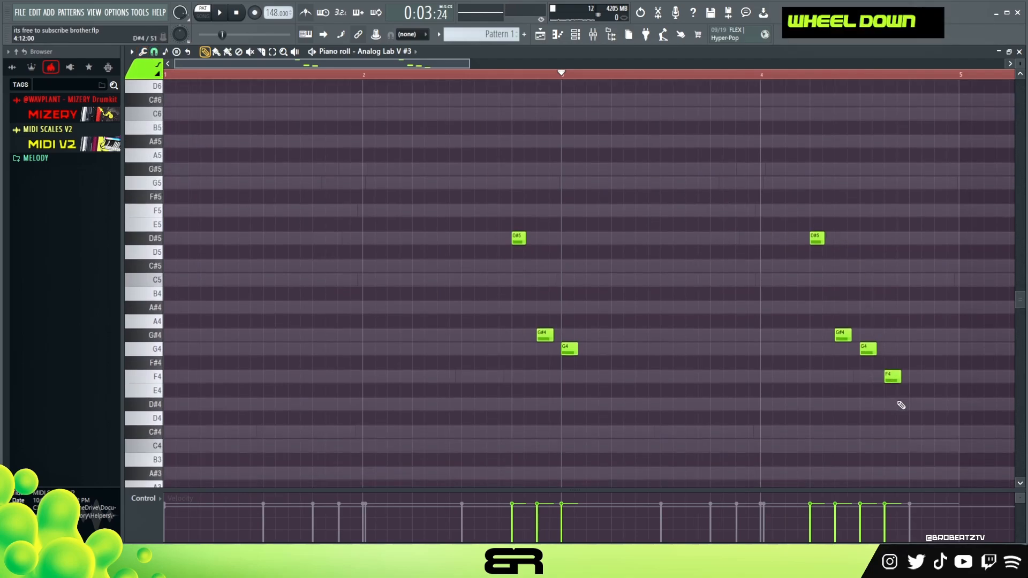
key("space")
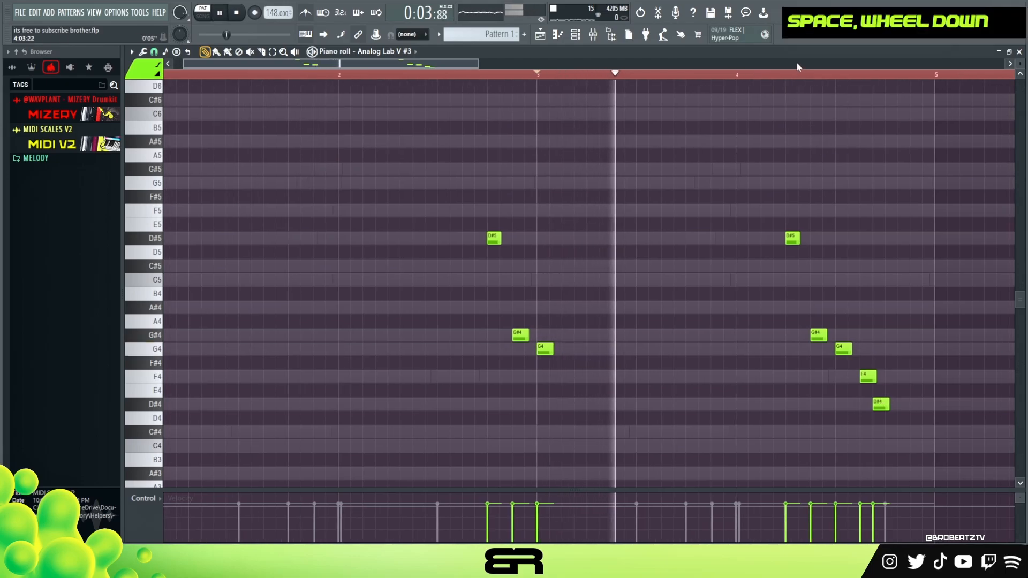
Place a C5 note half a beat before the end of bar 4 and play from beat 2 of that bar
double_click(785, 72)
key("space")
key("space")
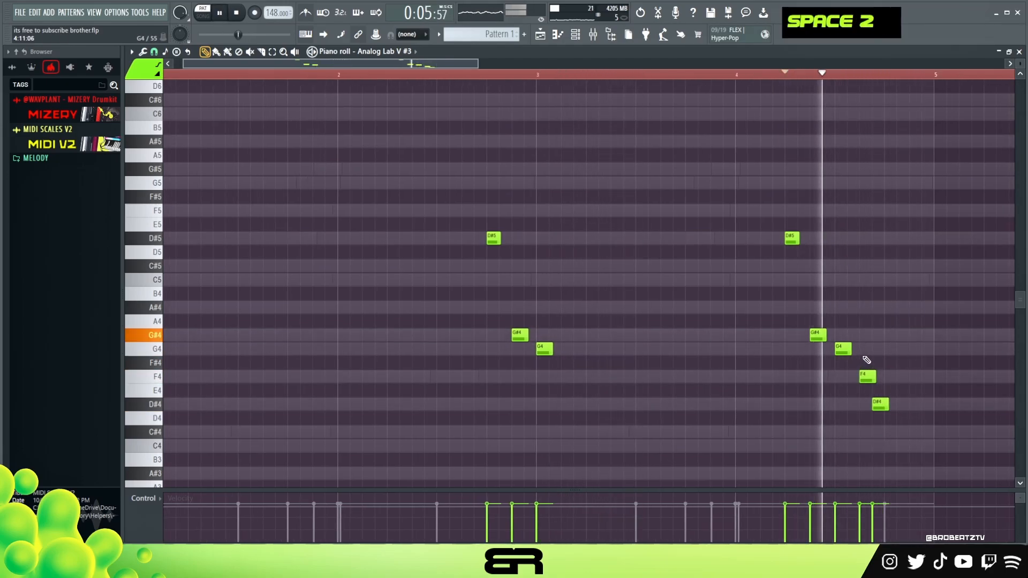
key("space")
key("space")
left_click_drag(886, 280, 911, 280)
key("space")
key("space")
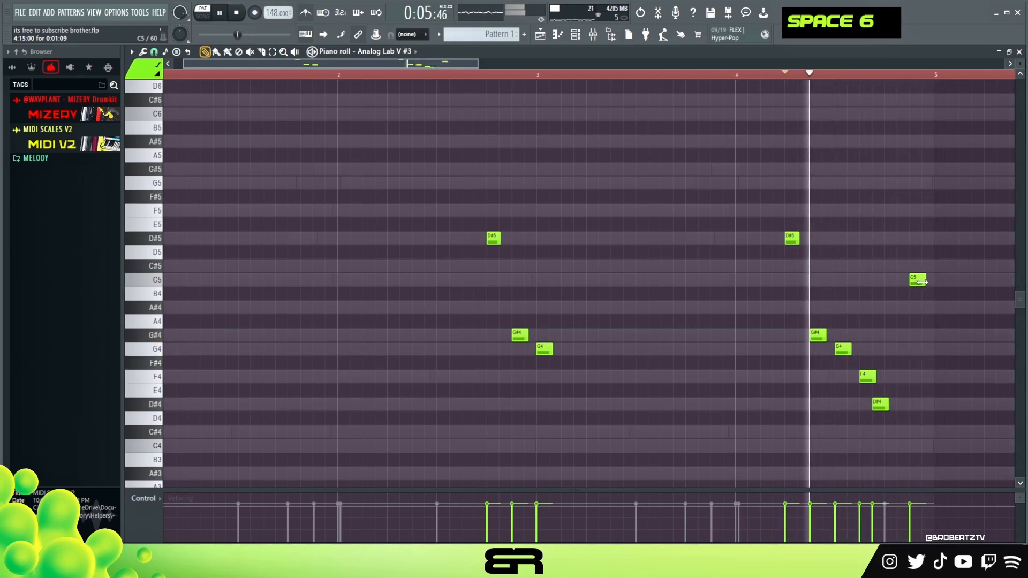
key("space")
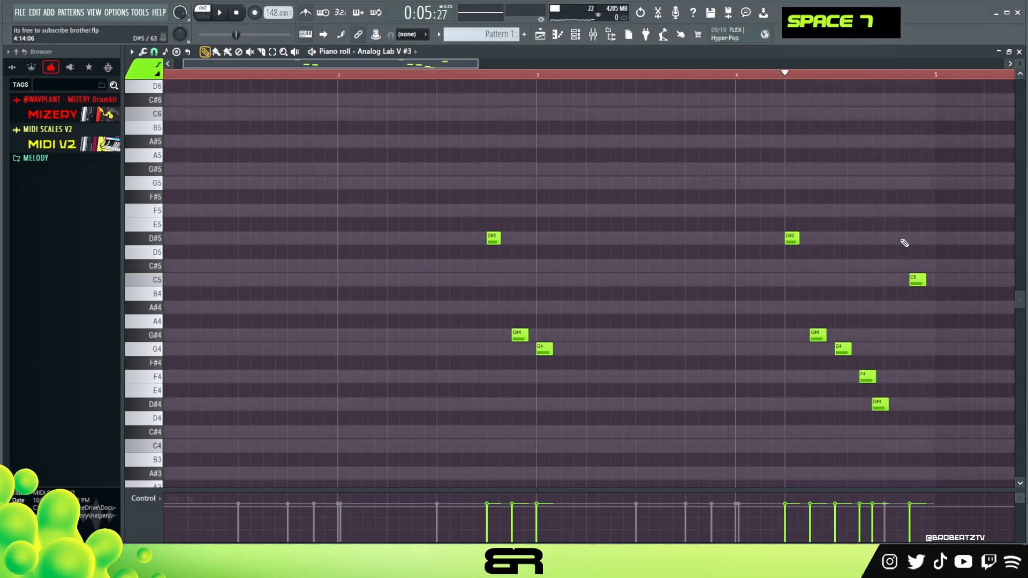
Add a G5 note above the last C5 in bar 4 and play the phrase
left_click(917, 183)
right_click(929, 237)
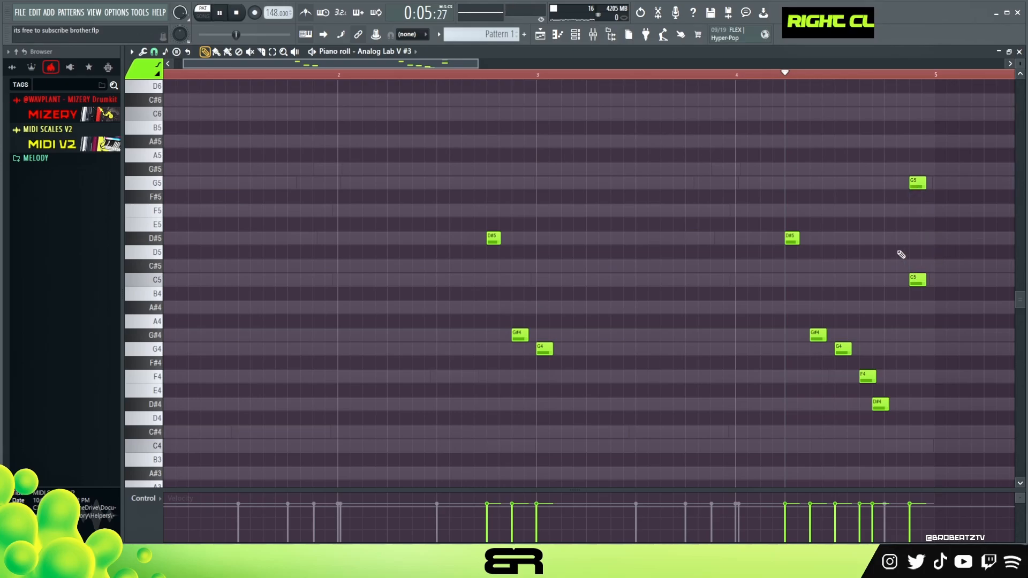
key("space")
key("space")
key("space")
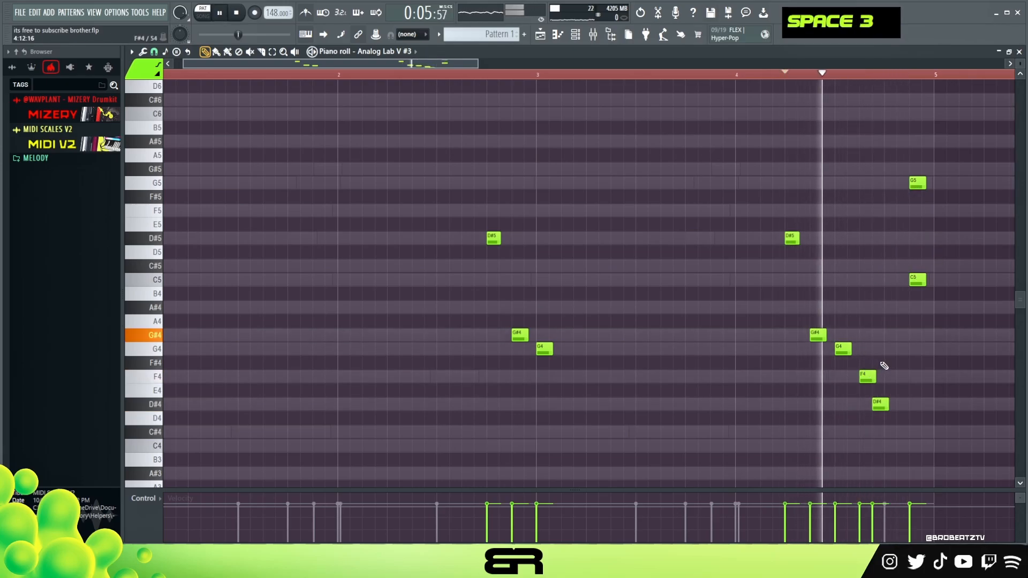
key("space")
Select all of bar 4's notes and shorten them slightly together
mouse_move(923, 237)
left_mouse_down()
mouse_move(877, 352)
mouse_move(791, 427)
left_mouse_up()
left_click(919, 183, "ctrl+shift")
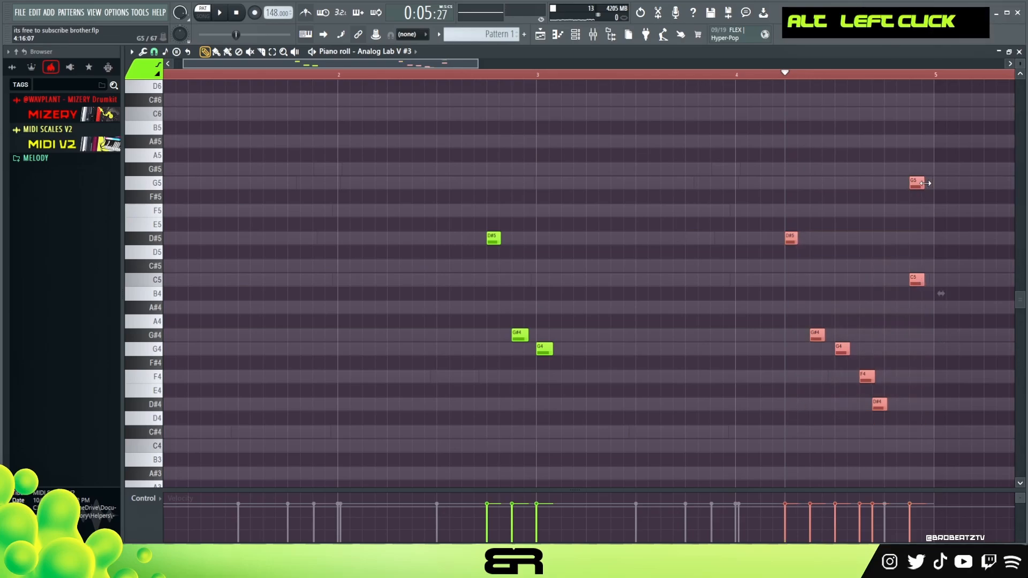
right_click(903, 248)
Layer a C5 note over bar 4's G4 and an A#4 note over its F4, and play the harmony
left_click(842, 350, "ctrl")
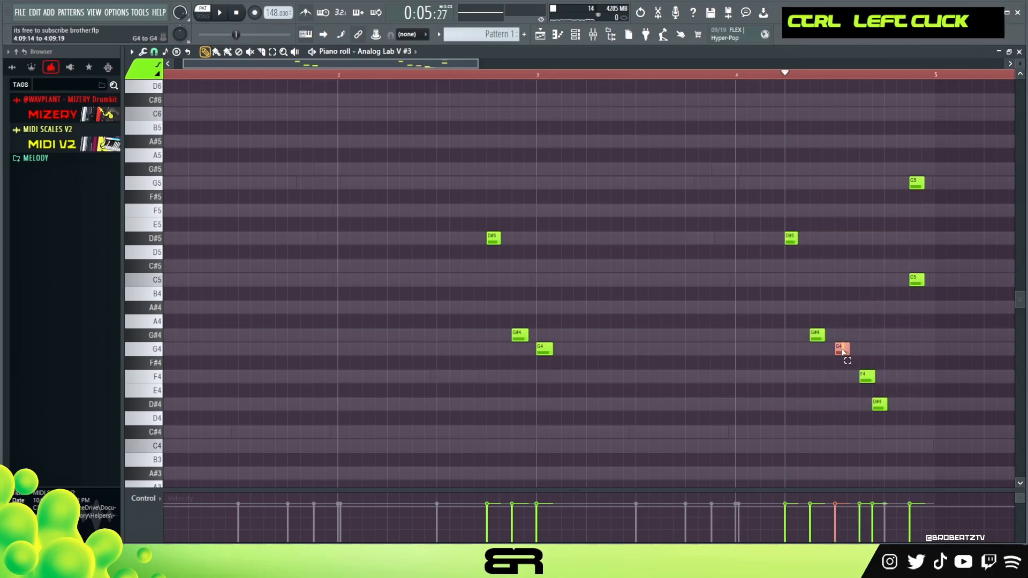
left_click(841, 350, "shift")
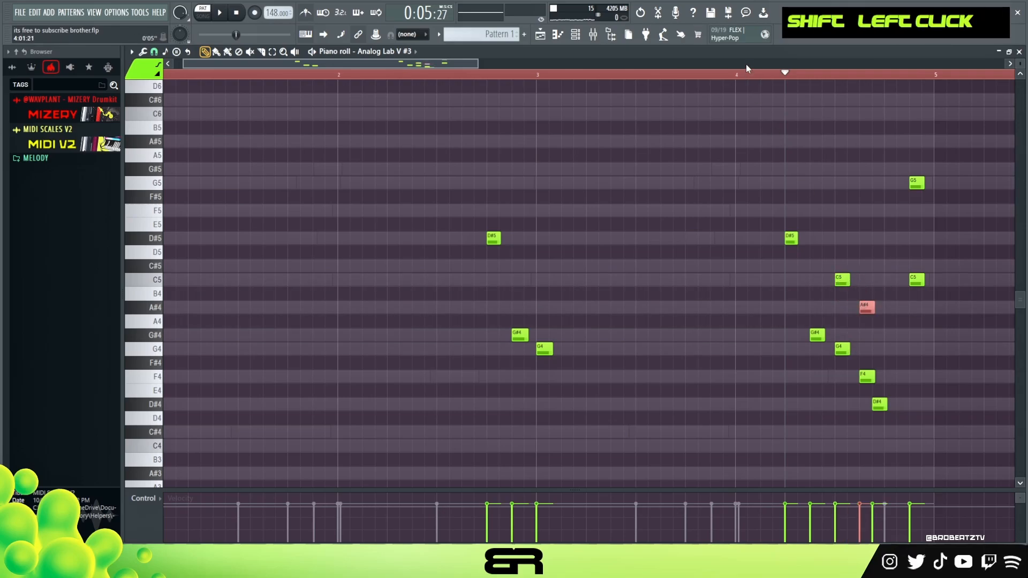
key("space")
key("space")
key("space")
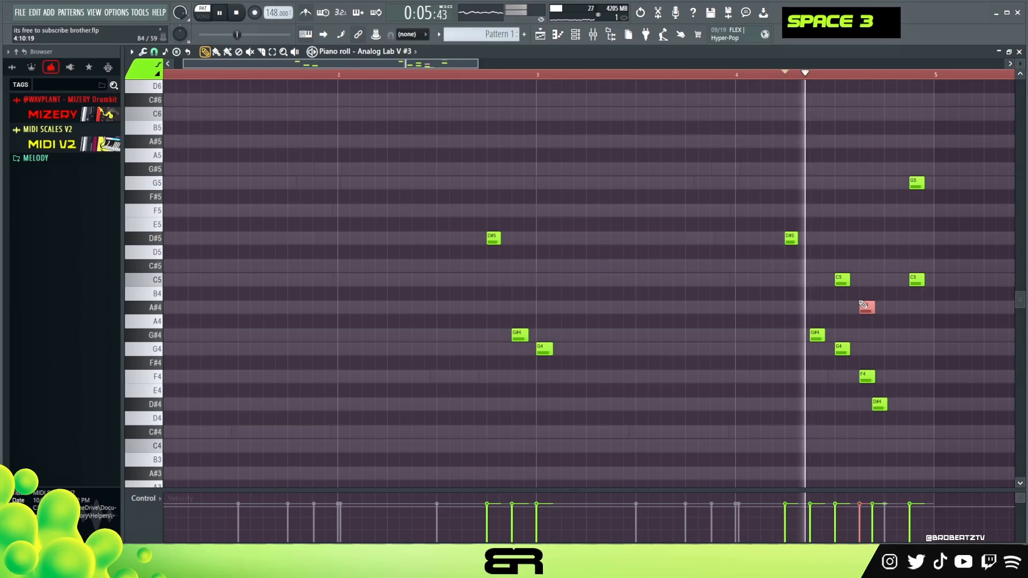
Deselect the notes, stop playback, and clear the time selection on the piano roll timeline
right_click(910, 361)
key("space")
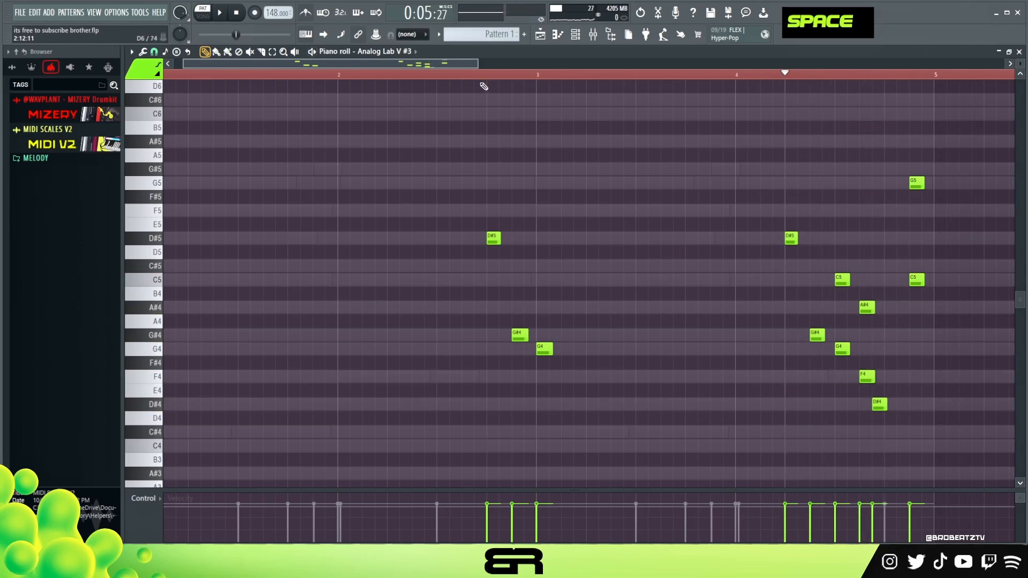
double_click(491, 75)
left_click_drag(158, 94, 155, 96)
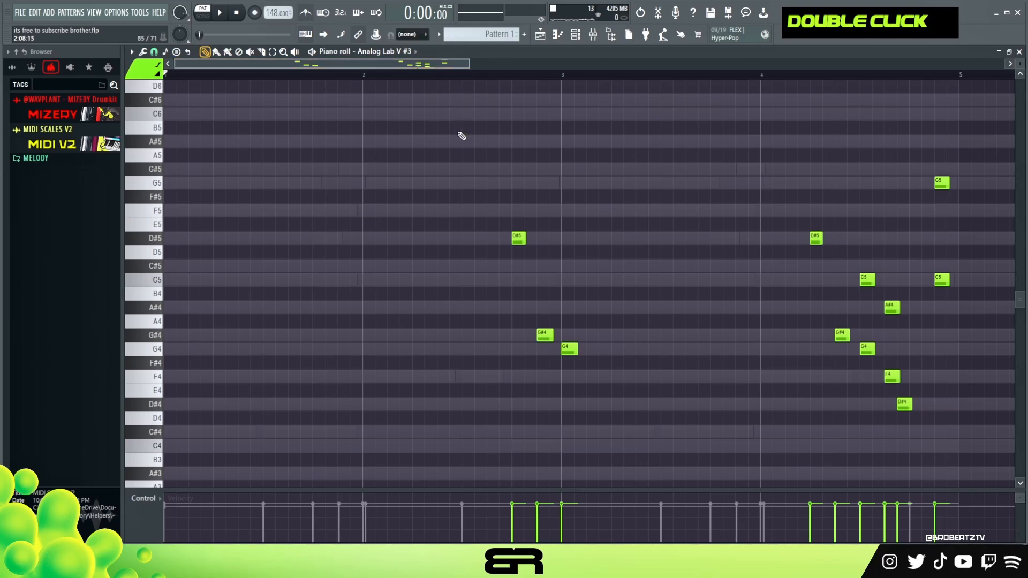
Copy the Analog Lab V #3 channel's notes and paste them into the Analog Lab V #4 channel
left_click(580, 42)
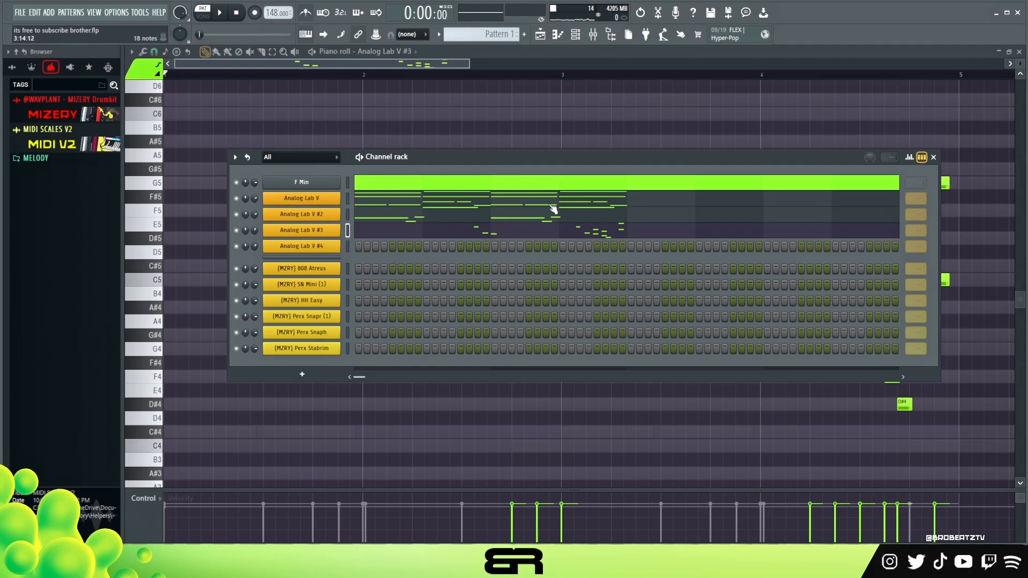
right_click(314, 236)
left_click(464, 239)
right_click(314, 246)
left_click(508, 266)
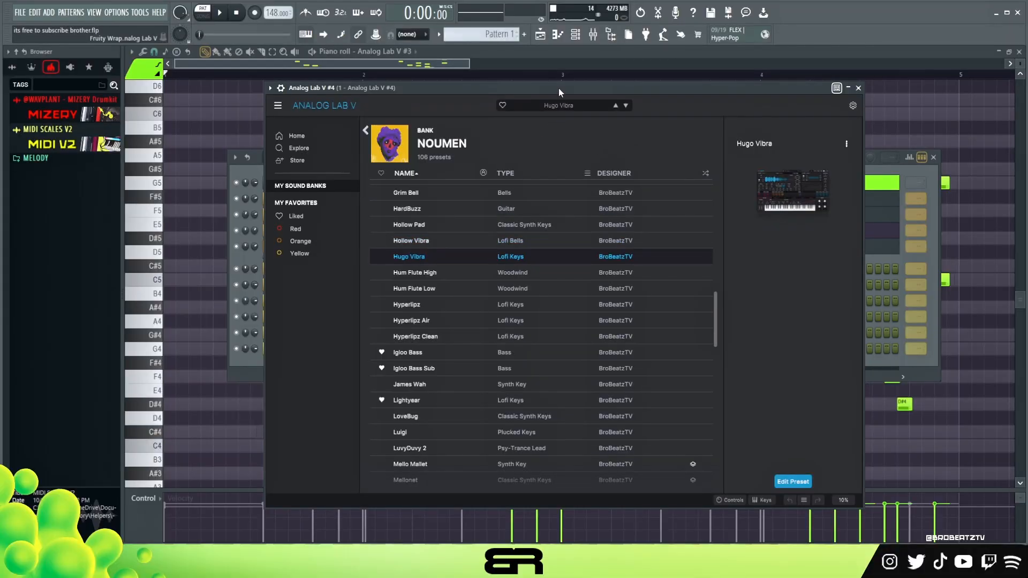
left_click(858, 88)
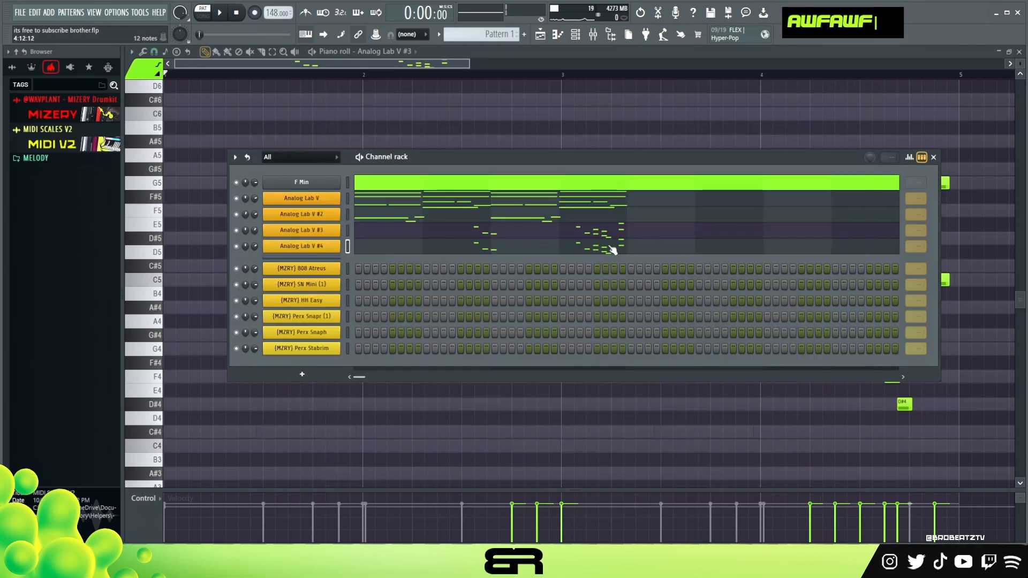
In Analog Lab V #4's piano roll, copy bar 2's D#5, G#4, G4 phrase to bar 1 beat 2, one octave higher
left_click(621, 253)
left_click_drag(760, 149, 906, 313)
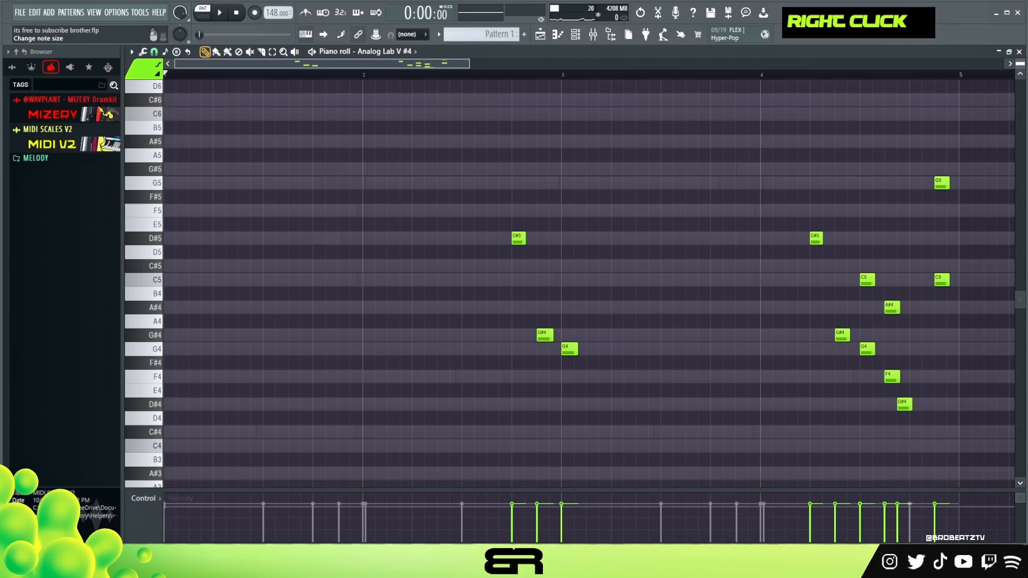
scroll(589, 293, "down", 2)
scroll(668, 257, "up", 3)
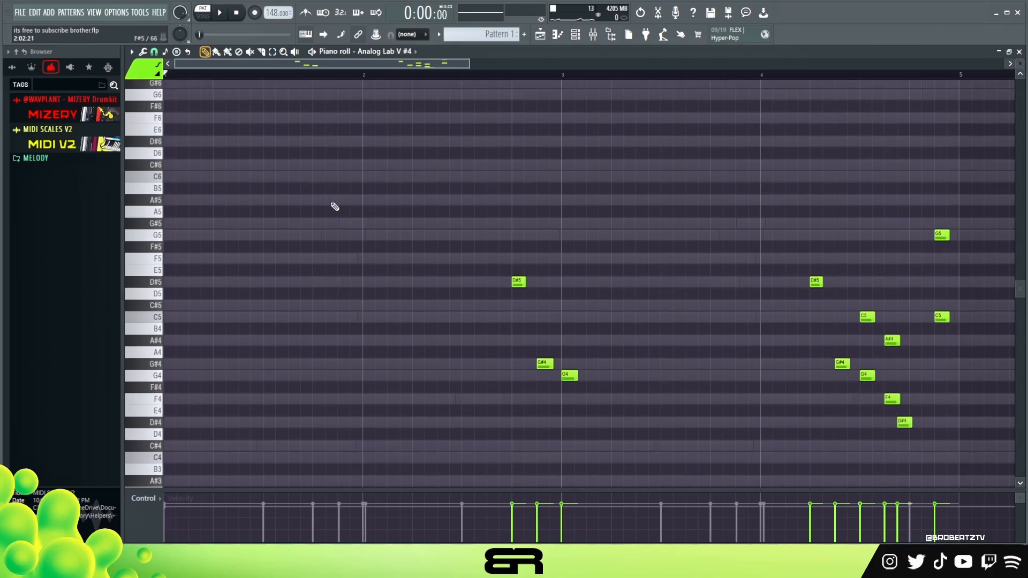
left_click_drag(591, 390, 343, 399)
left_click(216, 293)
right_click(216, 292)
key("ctrl+Up")
left_click_drag(207, 141, 281, 240)
right_click(218, 205)
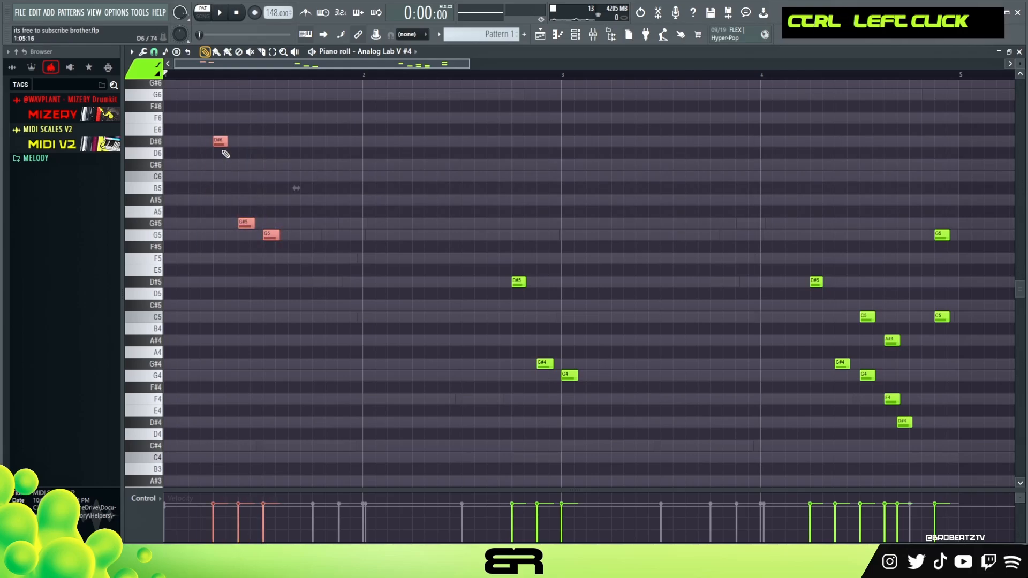
Try shifting the copied bar 1 phrase about one beat later and play it
left_click_drag(230, 143, 270, 145)
right_click(280, 142)
left_click_drag(174, 112, 325, 265)
left_click_drag(225, 146, 374, 250)
left_click(280, 143)
key("space")
right_click(280, 142)
key("space")
Copy bar 2's D#5, G#4, G4 phrase onto beat 3 of bar 1, raise it an octave, and play it
left_click(331, 257)
right_click(332, 257)
left_click_drag(473, 264, 674, 405)
mouse_move(524, 281)
left_mouse_down()
mouse_move(322, 273)
mouse_move(529, 286)
mouse_move(271, 294)
left_mouse_up()
key("space")
key("ctrl+Up")
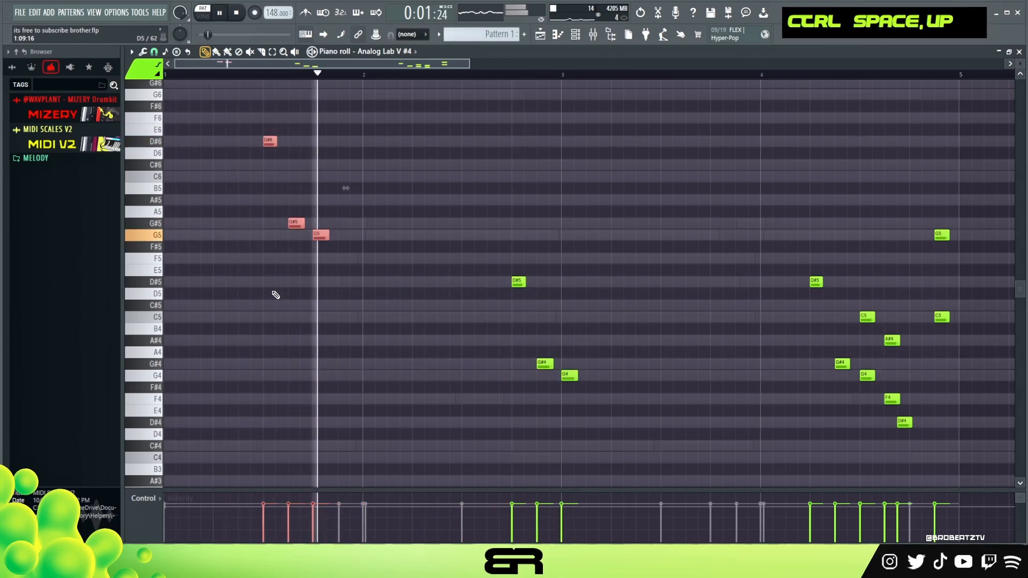
Move the D#6, G#5, G5 phrase one beat earlier to beat 2 of bar 1 and audition it
left_click_drag(269, 147, 219, 147)
key("space")
key("space")
key("space")
key("space")
key("space")
right_click(219, 167)
Add a longer F6 note just after bar 1's D#6, shorten the D#6 to a grace note, and play them
scroll(220, 161, "up", 3)
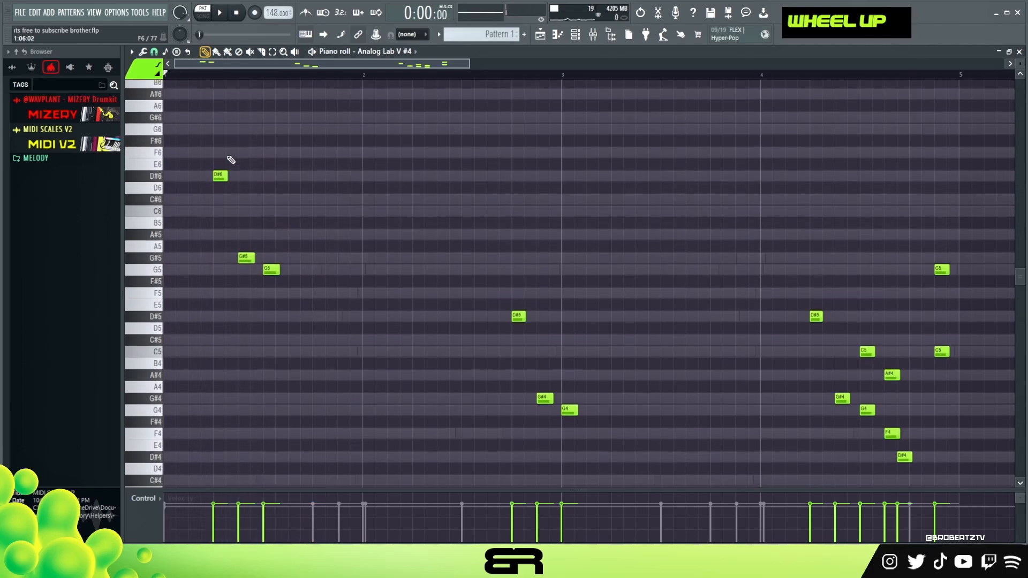
left_click(230, 170, "shift")
left_click(231, 153, "alt")
right_click(259, 154)
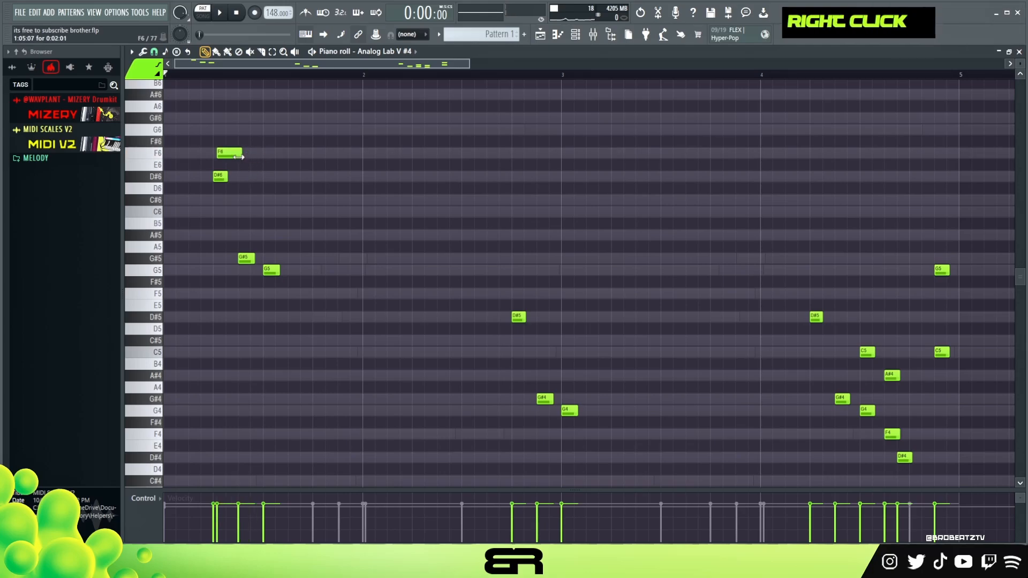
left_click_drag(240, 155, 251, 155)
left_click(223, 180, "alt")
key("space")
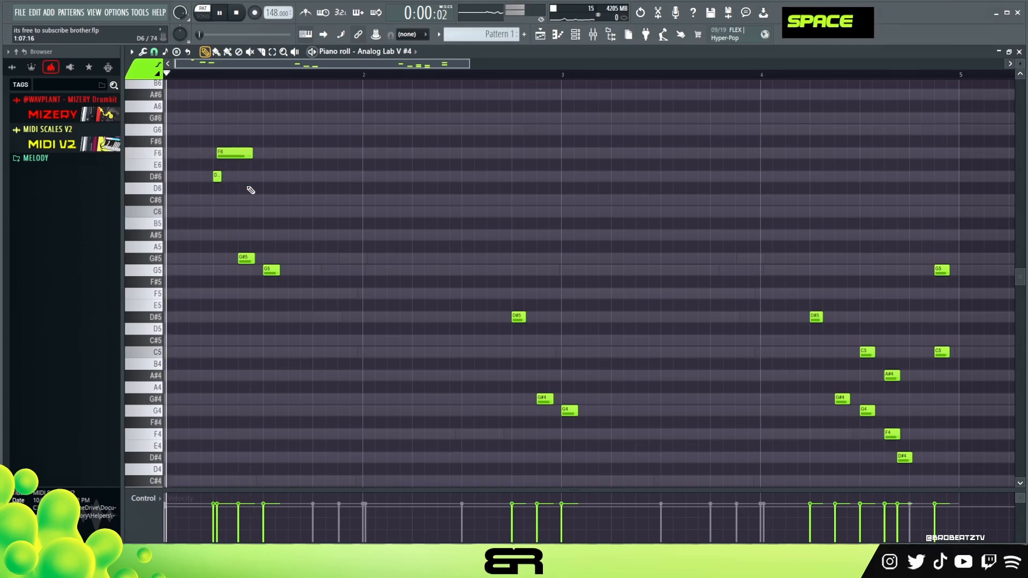
Move bar 1's G5 beneath the short D#6, lengthen the G5 and the G#5, and play the phrase
key("space")
mouse_move(277, 255)
left_mouse_down()
mouse_move(272, 287)
mouse_move(241, 274)
left_mouse_up()
right_click(229, 280)
left_click_drag(254, 260, 271, 260)
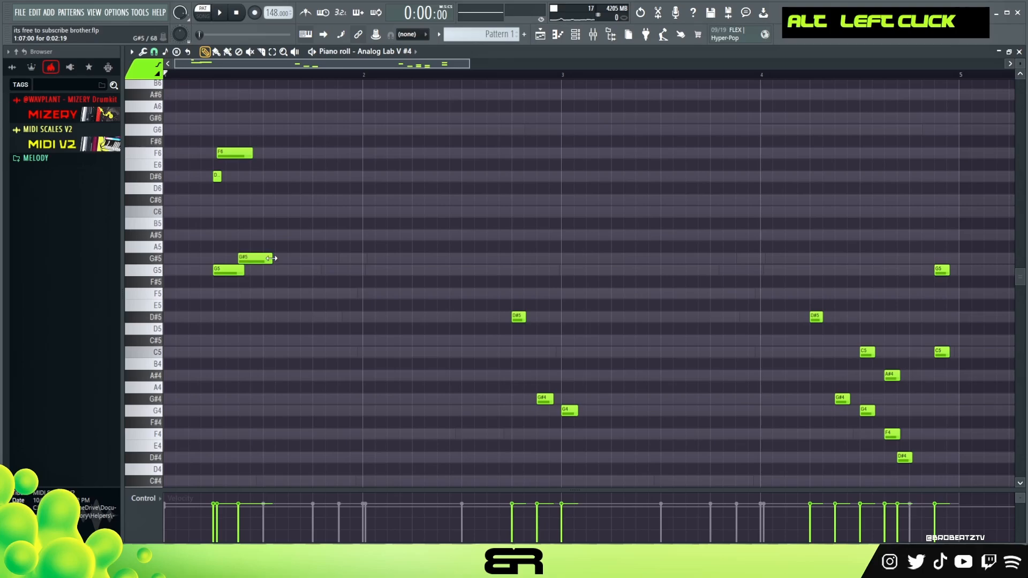
key("space")
Continue the bar 1 melody with a C6 above the G#5, three A#5 notes, and a G5 starting bar 2, checking playback
left_click(303, 235)
left_click(341, 236)
key("space")
key("space")
left_click(369, 270)
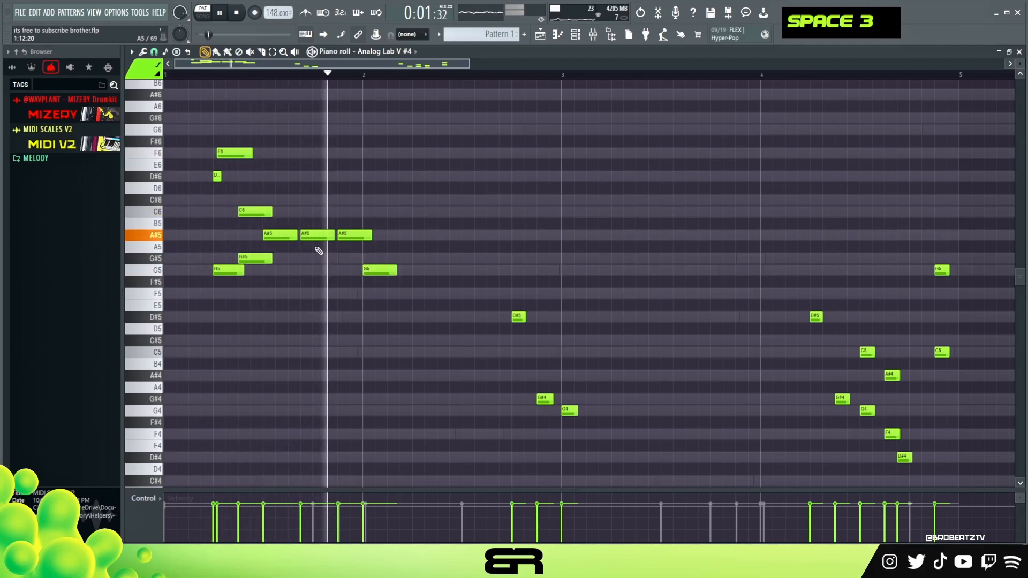
key("space")
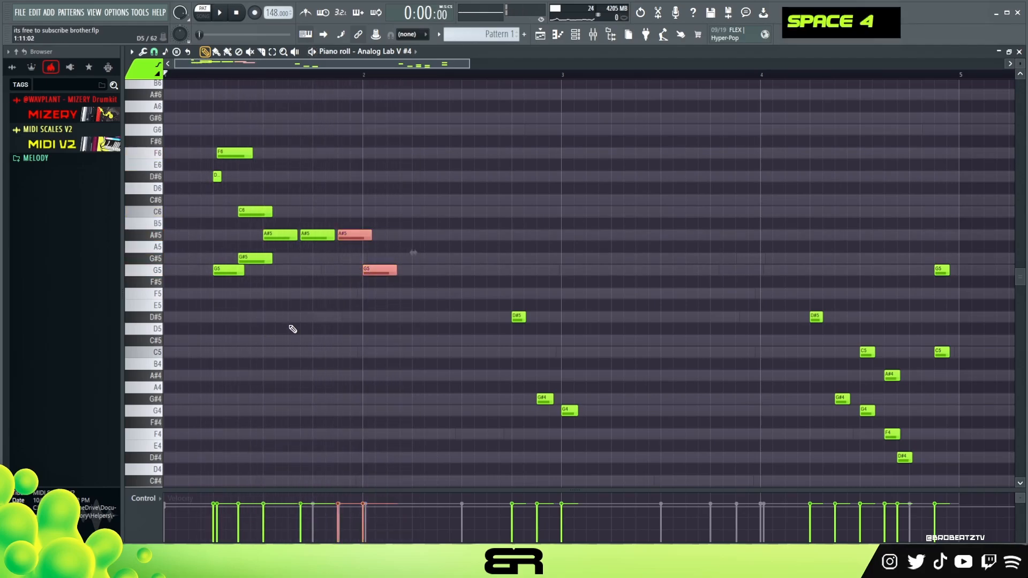
key("space")
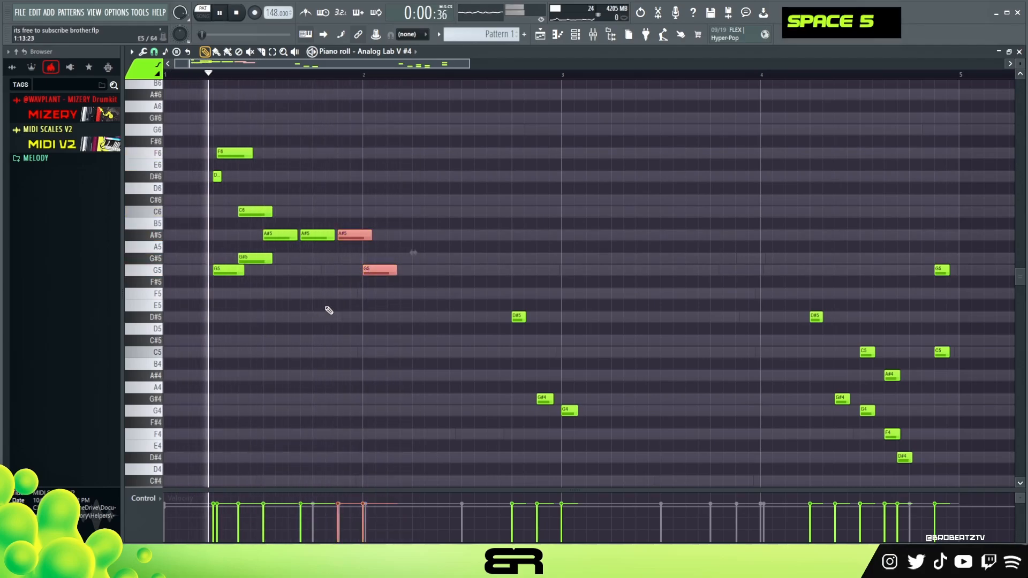
Add a D#5 note on beat 4 of bar 1 beneath the A#5 notes and play the phrase
left_click(319, 305)
key("space")
key("space")
left_click_drag(326, 313, 342, 312)
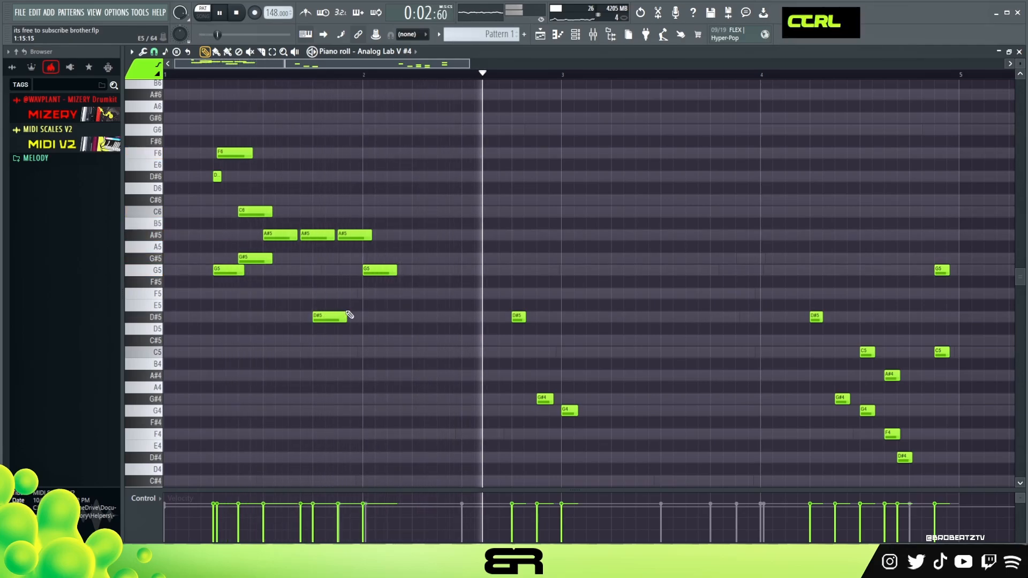
Slightly lower the velocity of bar 1's opening notes and play the melody
key("space")
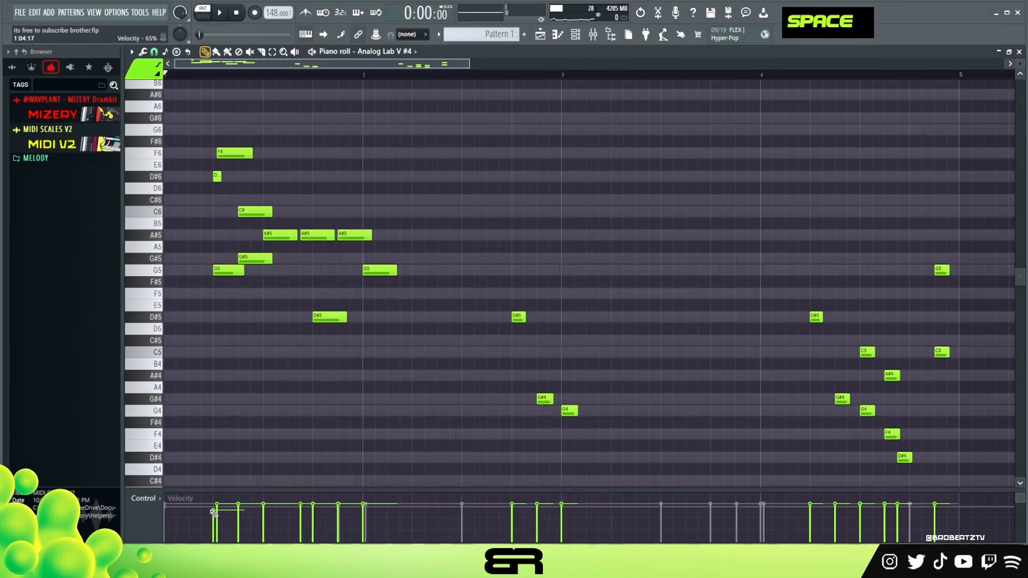
left_click_drag(222, 254, 222, 288)
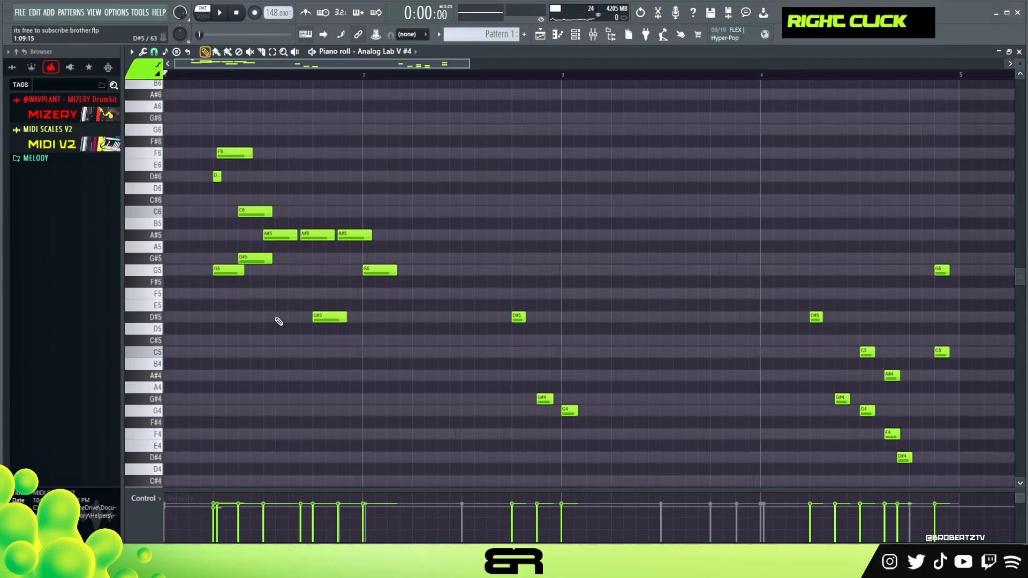
key("space")
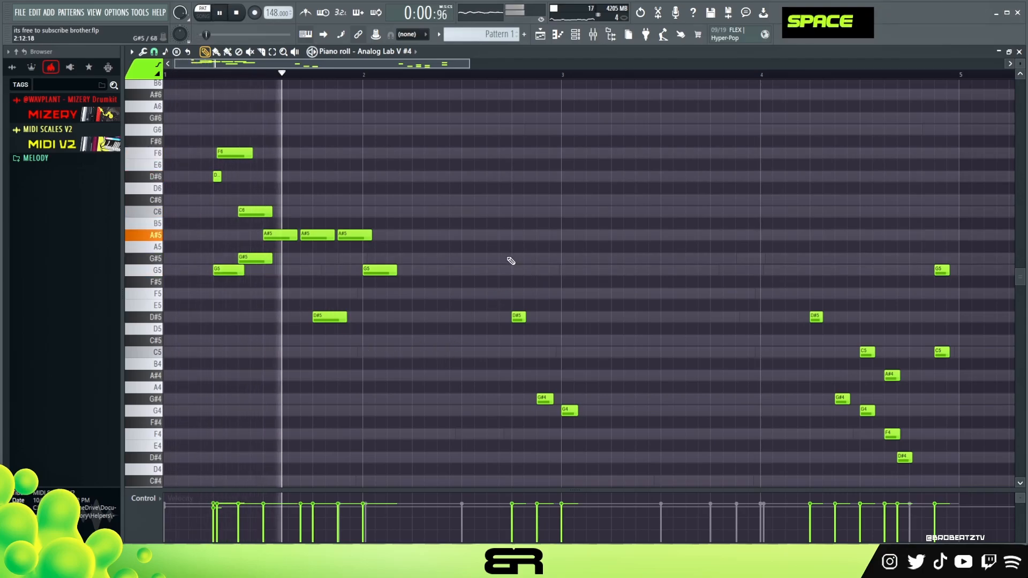
Layer A#5 and G5 on bar 2's third beat, followed by G5, A#5, and a G5 starting bar 3, while auditioning
key("space")
key("space")
key("space")
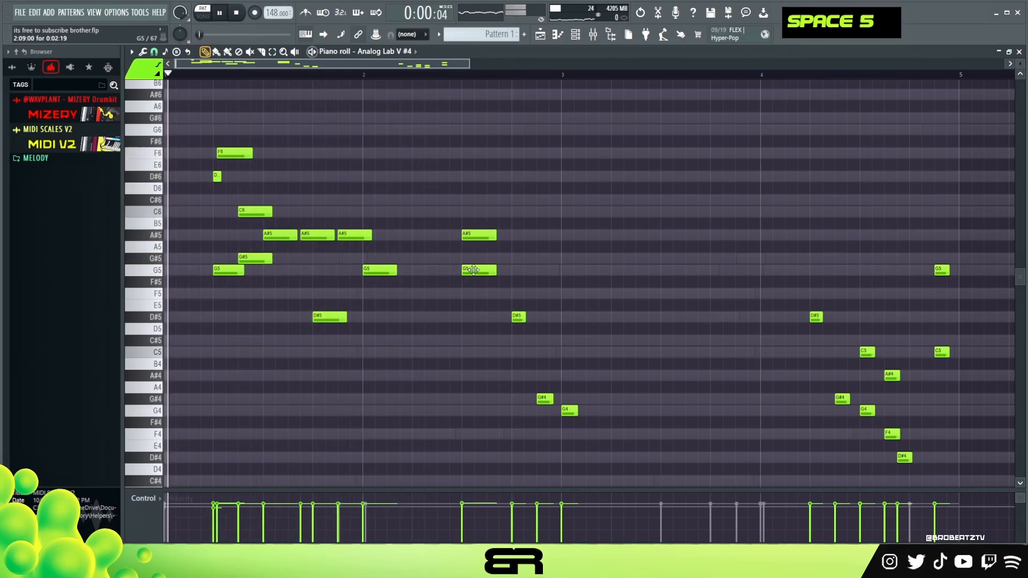
left_click(501, 271)
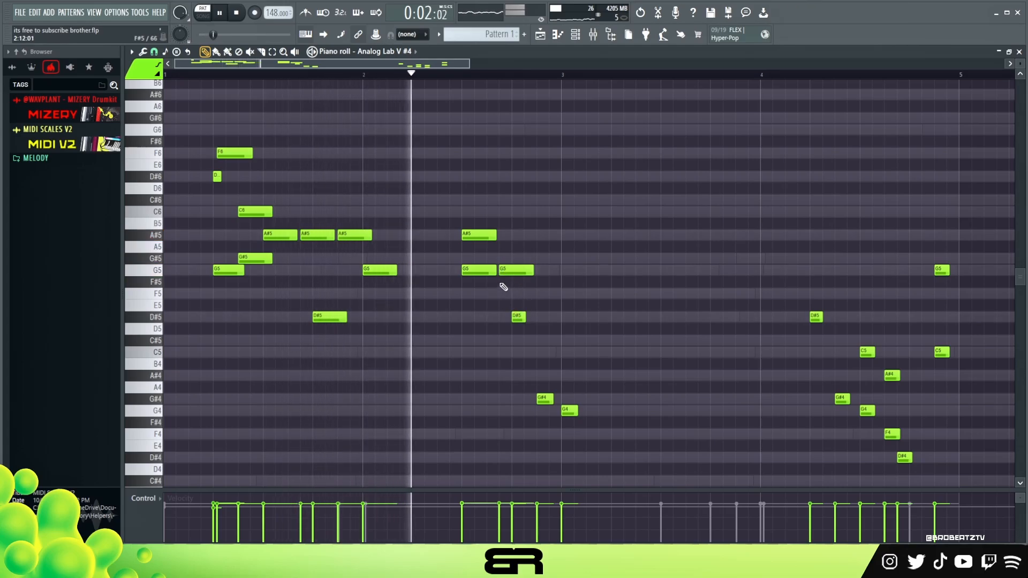
key("space")
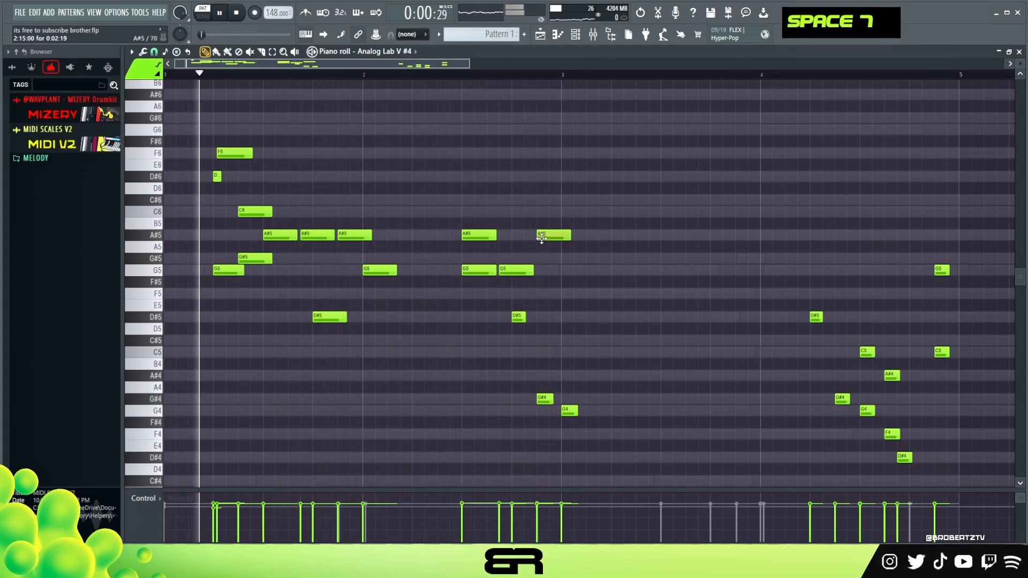
left_click(561, 272)
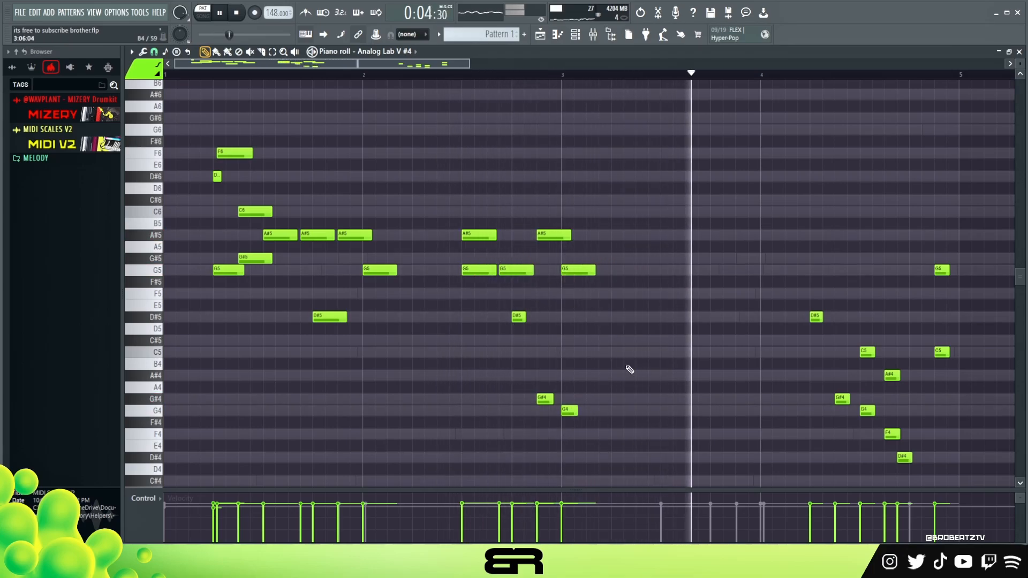
Place a short F4 note on beat 3 of bar 3, lower it to D#4, and audition it in context
key("space")
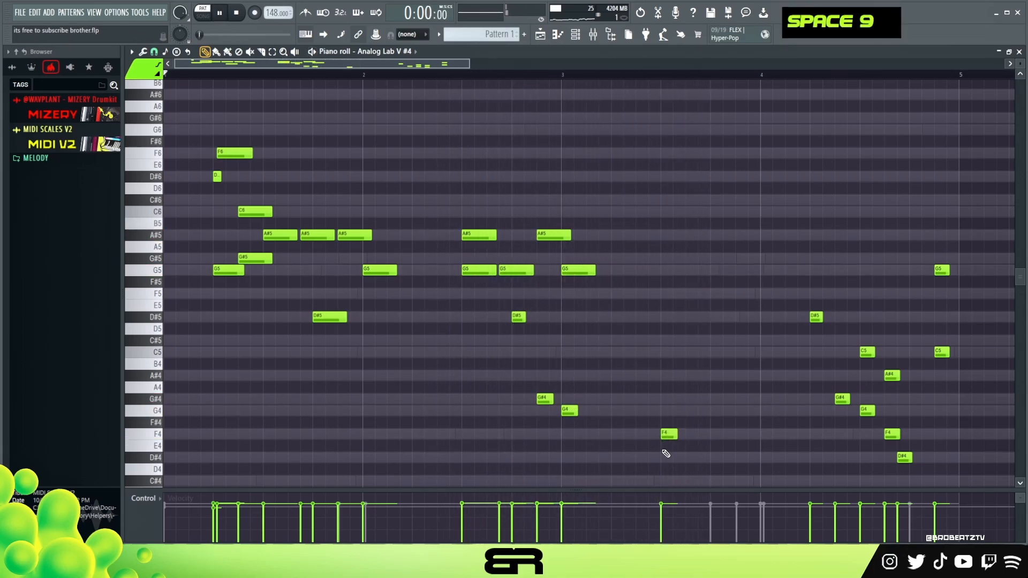
right_click(528, 322, "alt")
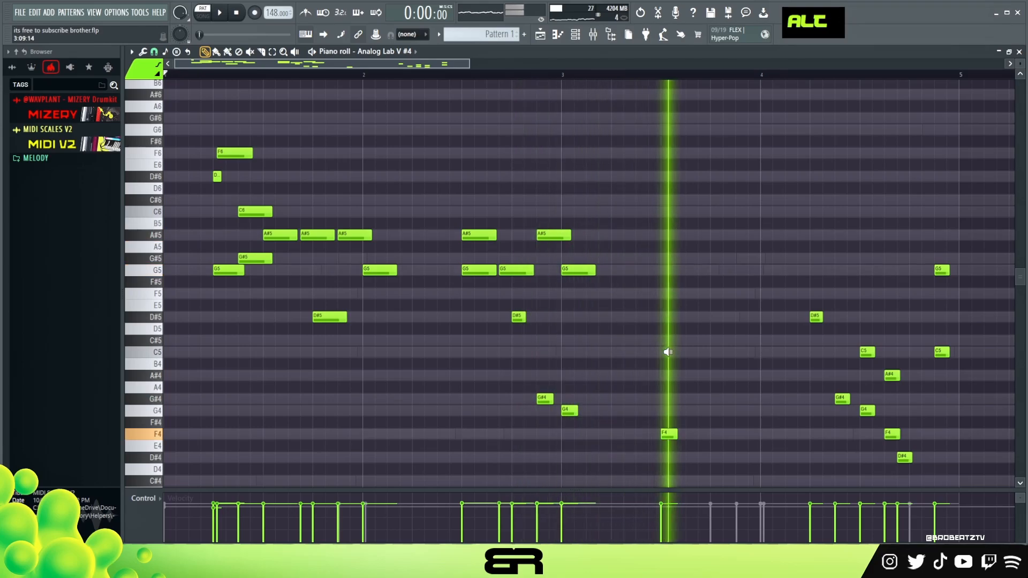
left_click_drag(670, 435, 669, 458)
right_click(525, 362, "alt")
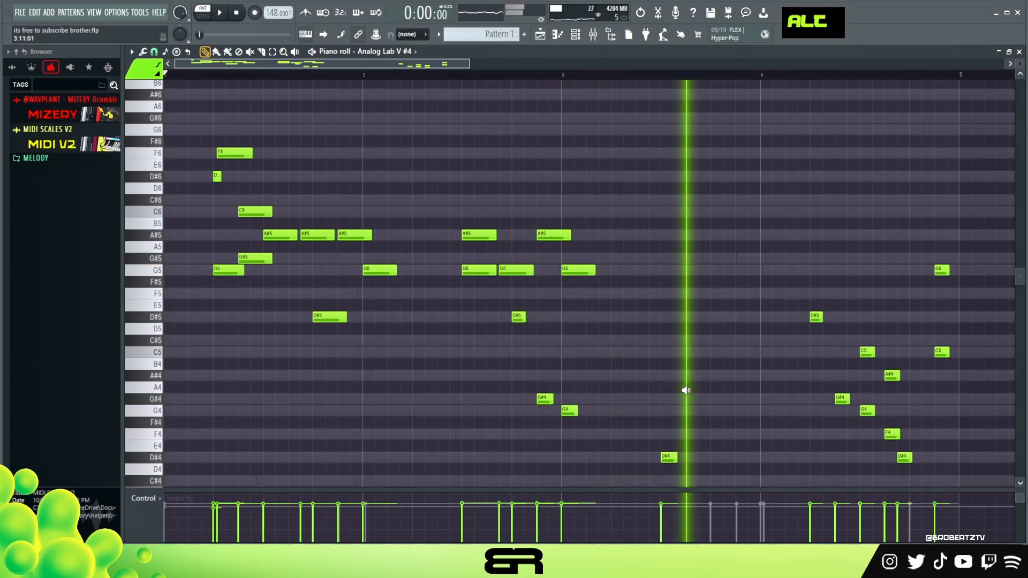
key("space")
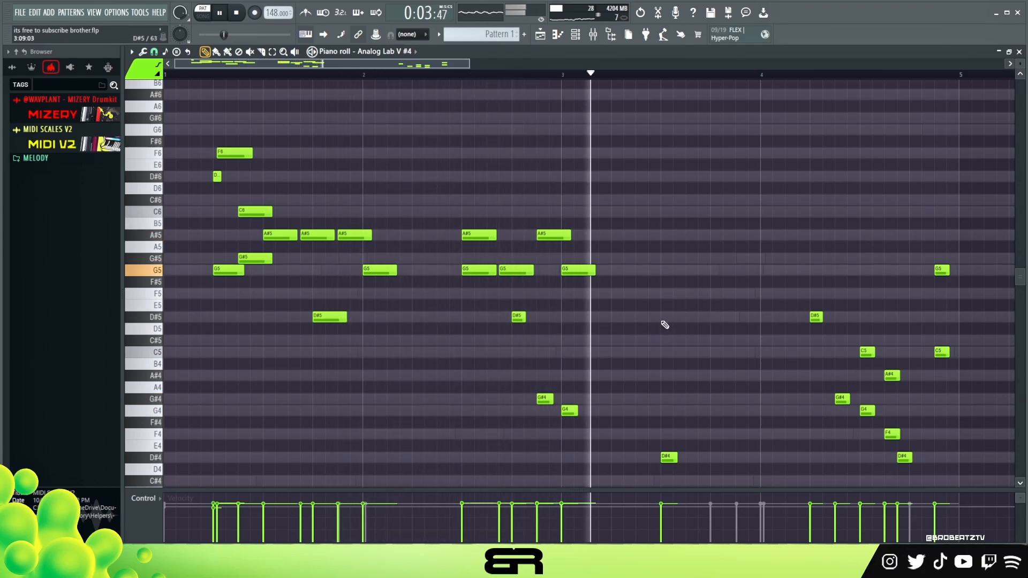
Slightly lengthen the low G#4 and G4 around the start of bar 3, and bar 4's final G5 and C5
left_click_drag(531, 386, 585, 412)
left_click(638, 371)
key("space")
left_click_drag(946, 243, 951, 351, "ctrl")
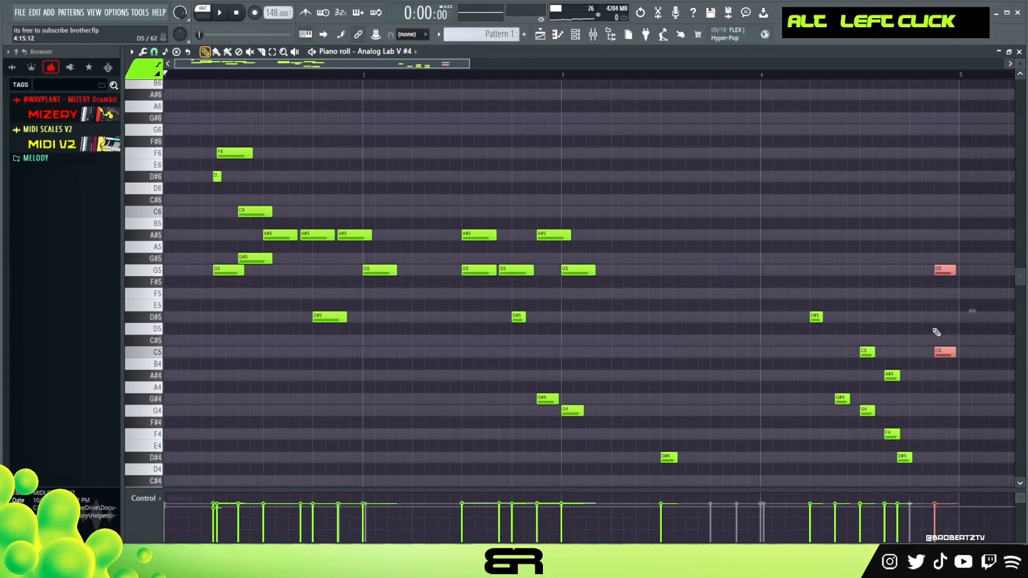
Slightly shorten the A#5 and G5 leading into bar 3, and lower the velocity of all notes together
left_click_drag(538, 218, 594, 276, "ctrl")
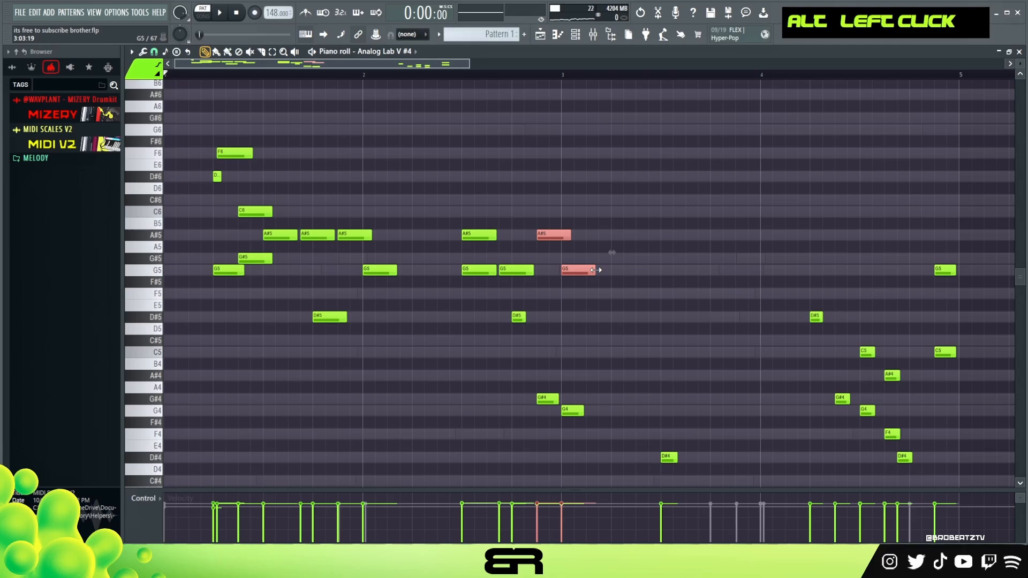
key("ctrl+a")
scroll(550, 234, "down", 2, "alt")
right_click(576, 137)
double_click(463, 76)
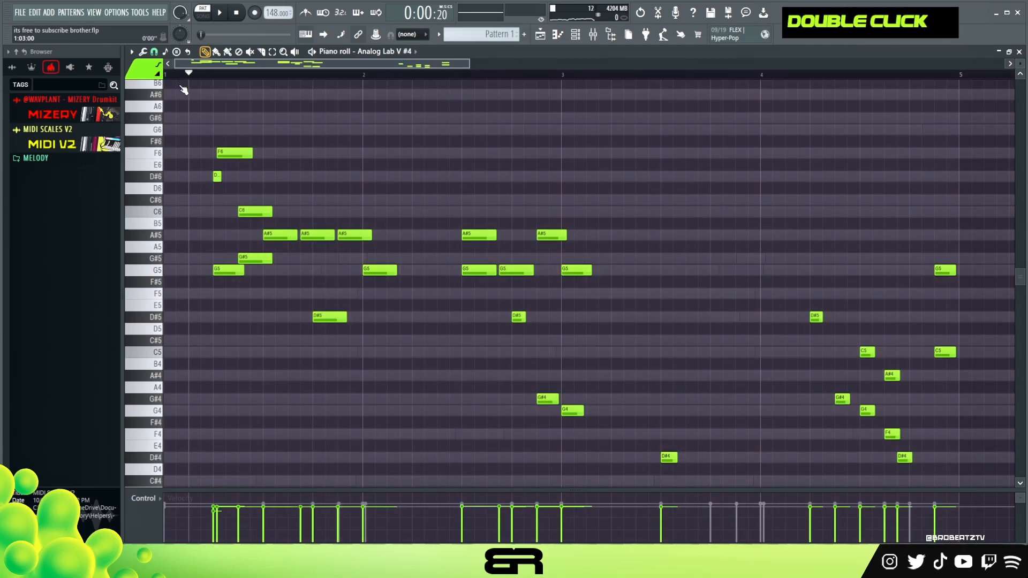
Open the Analog Lab V channel's piano roll and examine its lowest chord notes
left_click(574, 39)
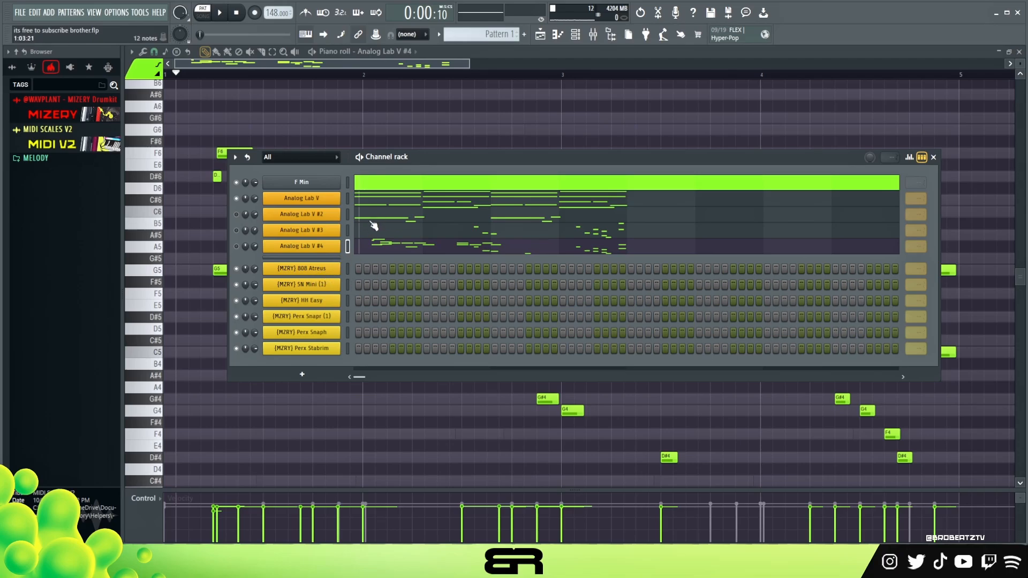
left_click(382, 204)
scroll(374, 217, "down", 3)
left_click_drag(182, 348, 638, 404)
right_click(593, 349)
In the (MZRY) 808 Atreus channel's piano roll, place a C#4 note at the start of bar 1 and raise it to C#5
left_click(576, 35)
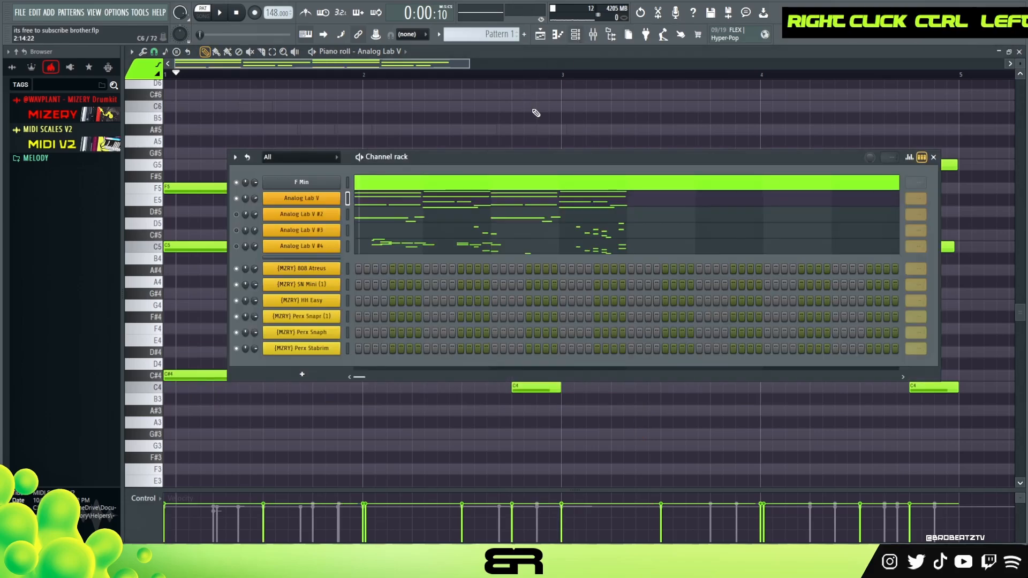
right_click(304, 274)
left_click(369, 271)
left_click(144, 373)
key("ctrl+a")
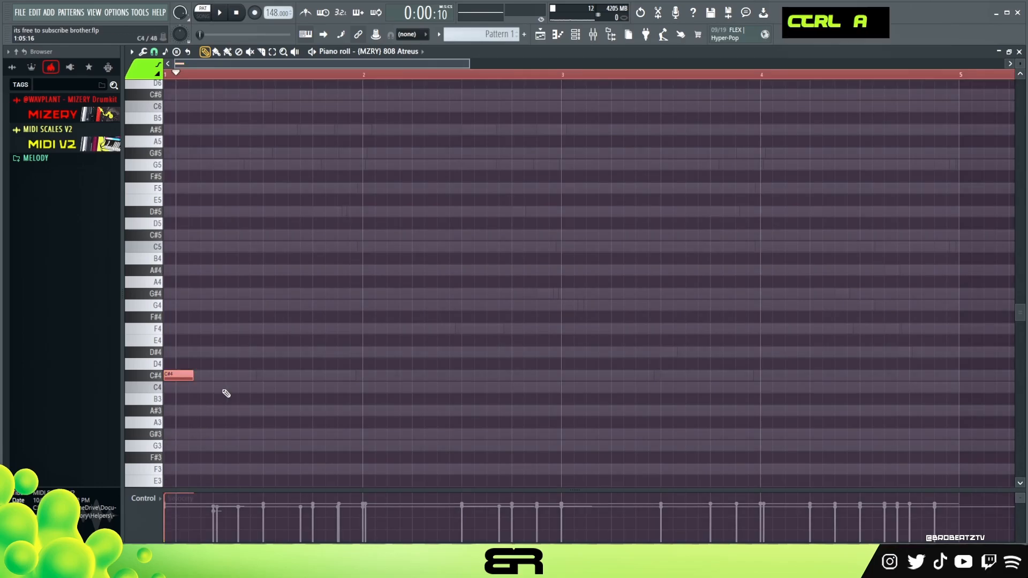
double_click(188, 76)
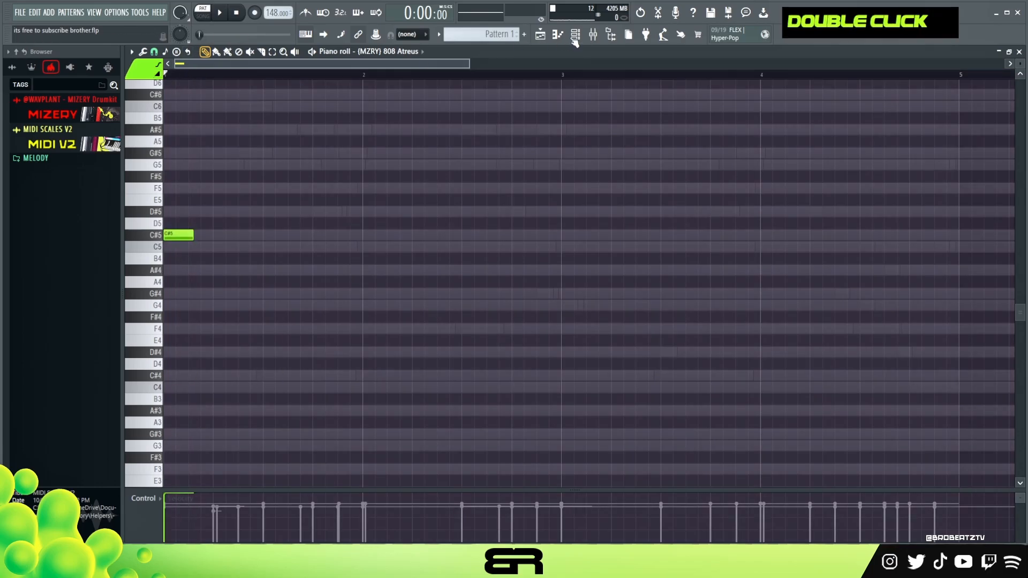
Add an F5 808 note on the second beat of bar 2 and play the bassline
left_click(574, 41)
left_click(574, 40)
key("space")
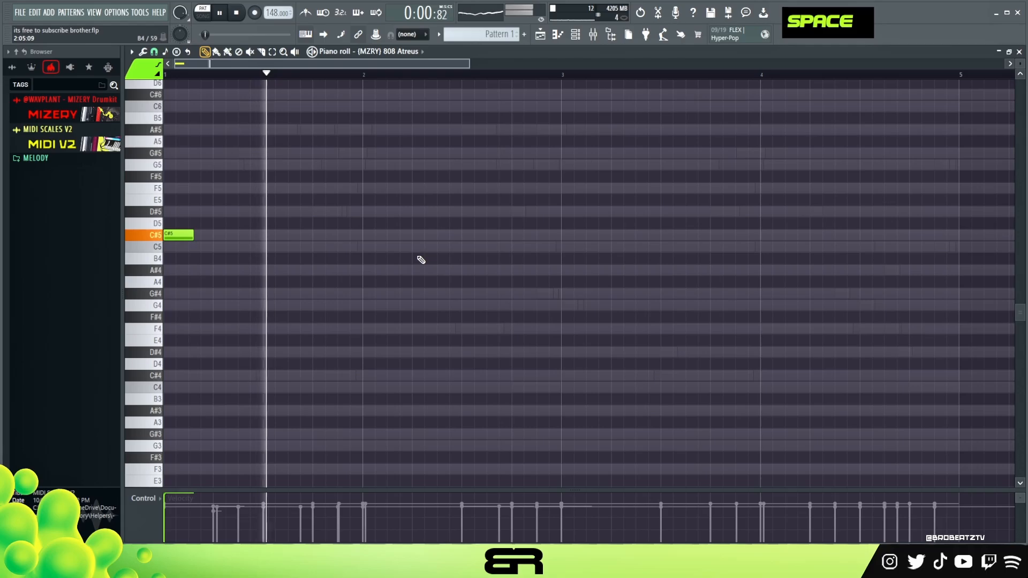
key("space")
key("space")
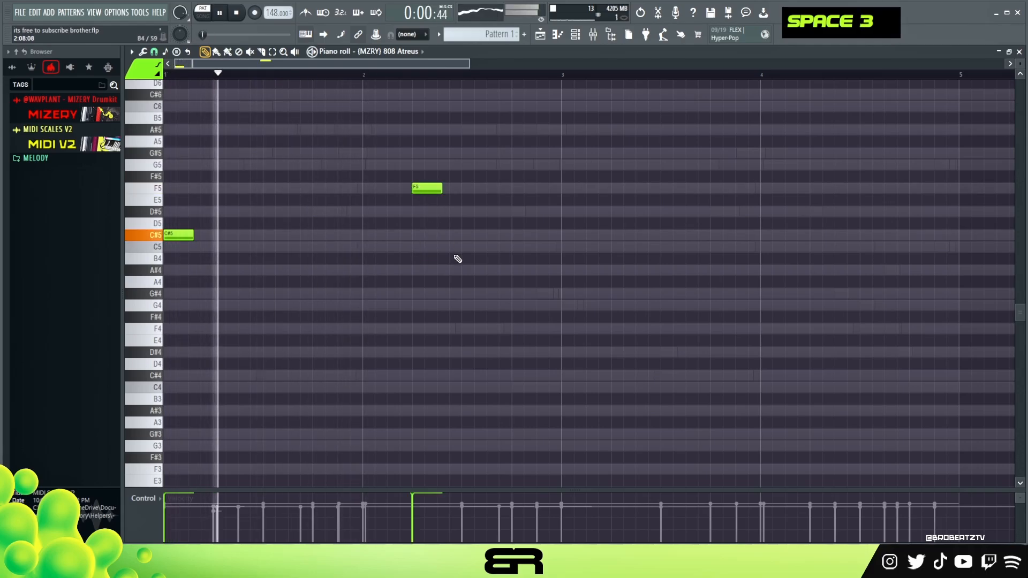
Duplicate the two 808 notes into bars 3 and 4, and add two more C#5 notes in the second half of bar 3
key("ctrl+a")
left_click_drag(186, 234, 578, 241, "shift")
right_click(629, 258)
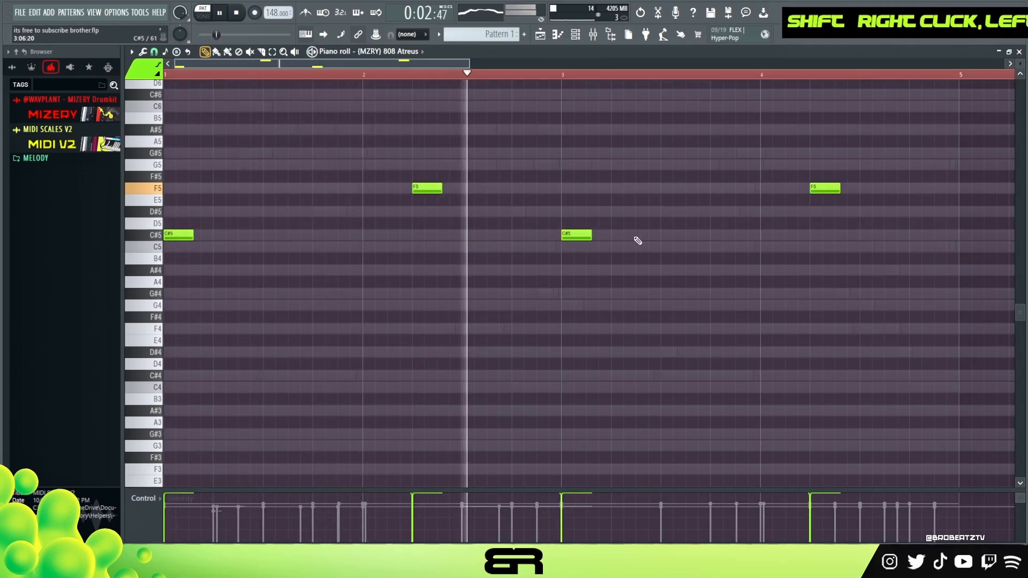
left_click(637, 235)
left_click(707, 239)
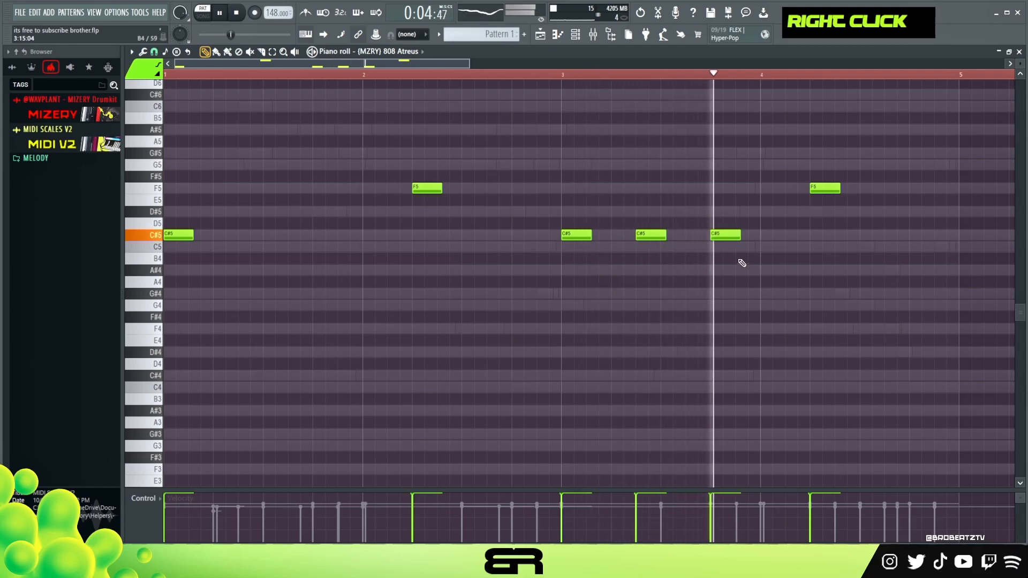
Add a C5 808 note shortly after the F5 in bar 4, play the bassline, and clear the time selection
key("space")
key("space")
left_click(893, 247)
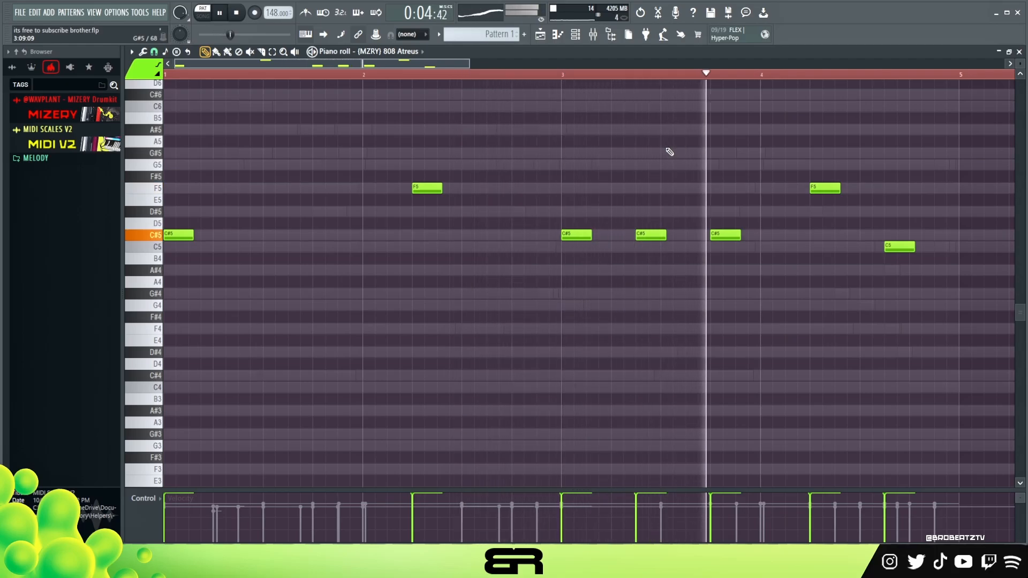
right_click(746, 161)
key("space")
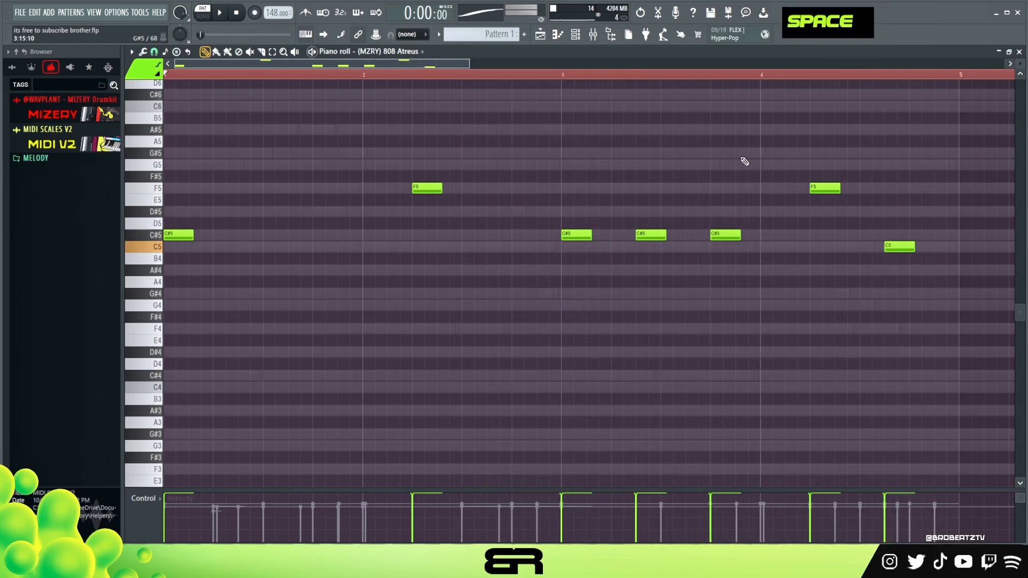
double_click(485, 74)
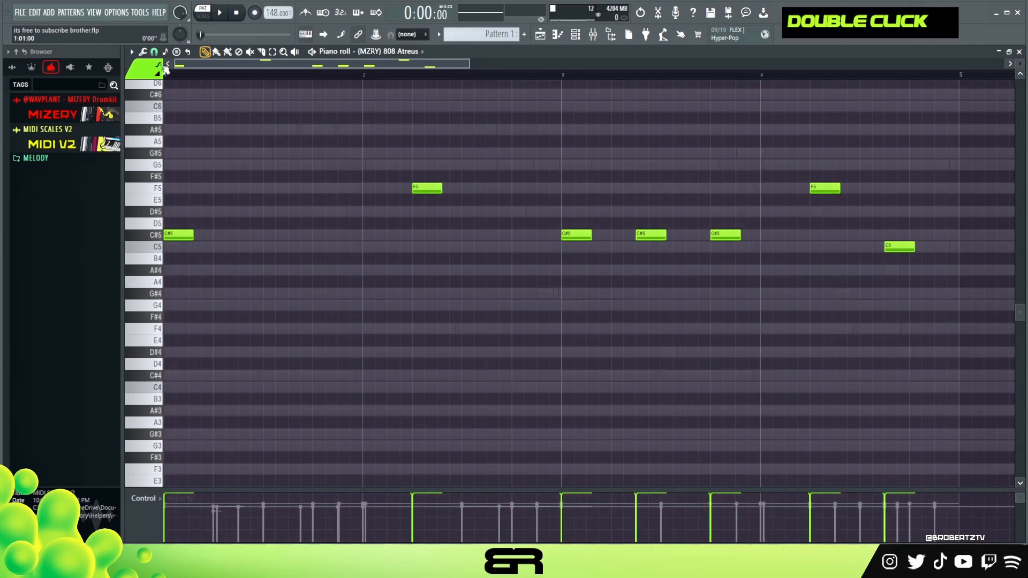
scroll(514, 201, "up", 3)
left_click_drag(941, 195, 184, 378)
right_click(414, 353)
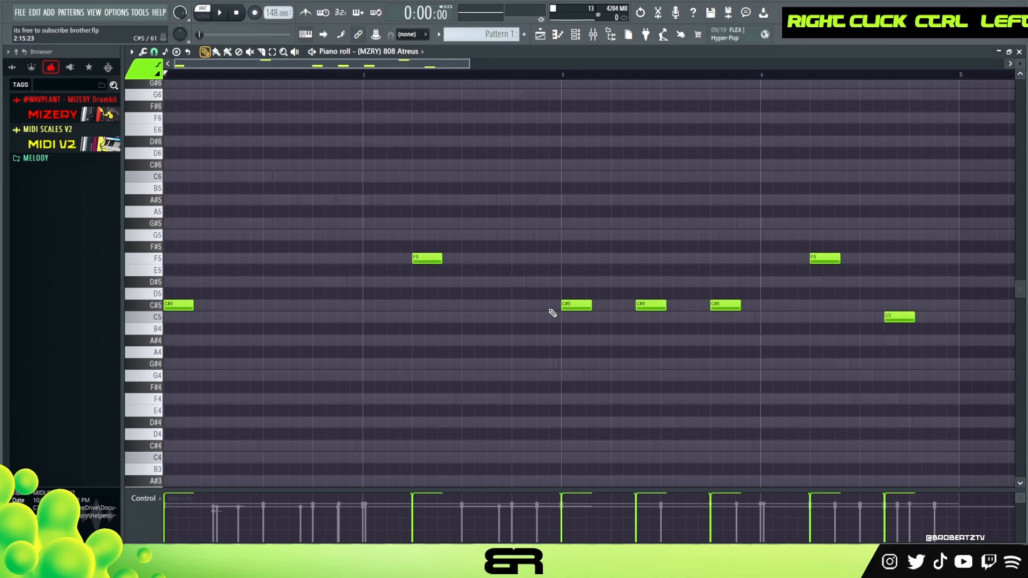
Return to the Channel rack, place a (MZRY) SN Mini (1) snare hit on step 3, and play it against the melody
left_click(576, 35)
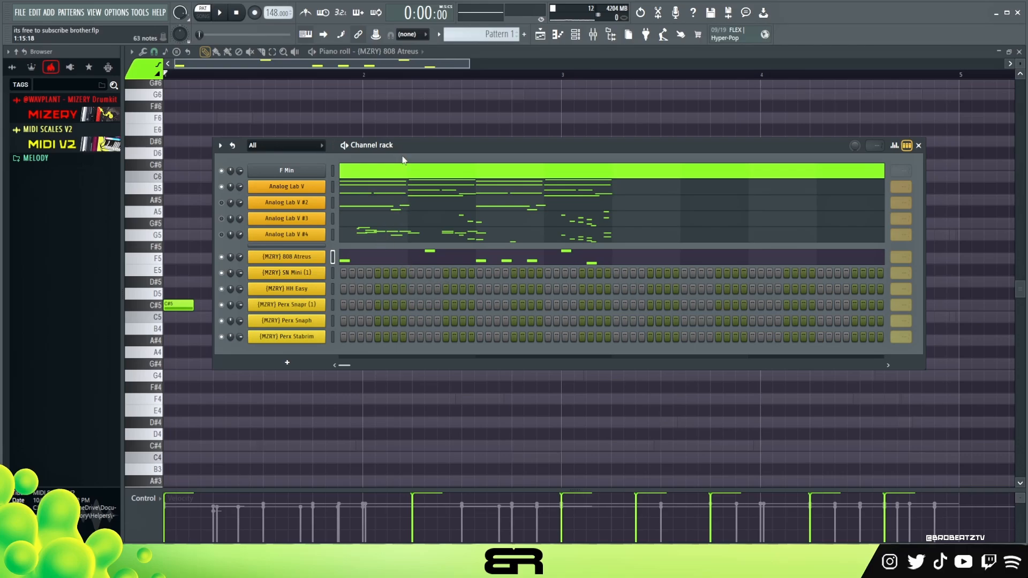
left_click_drag(409, 142, 411, 146)
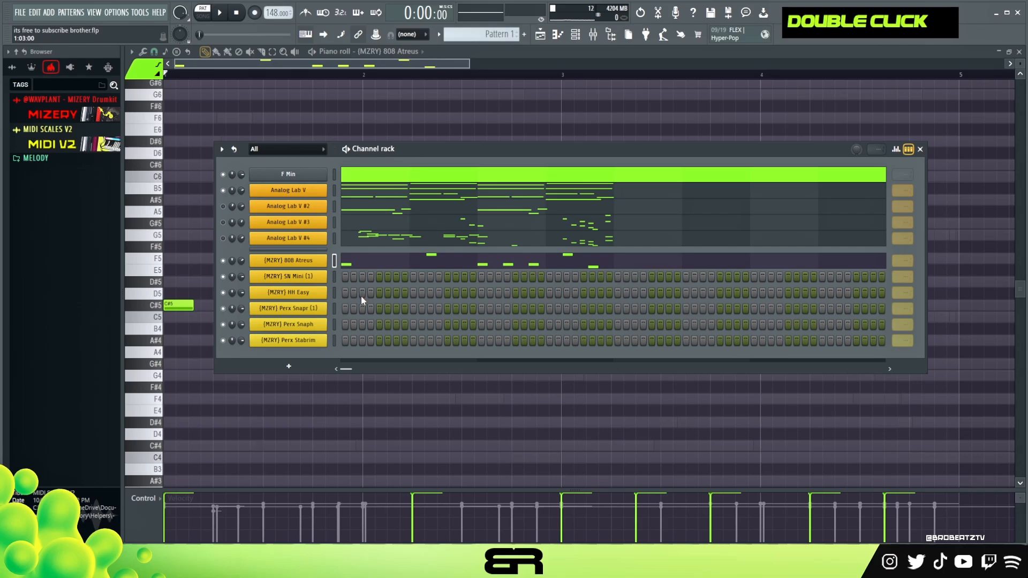
left_click(362, 277)
key("space")
key("space")
key("space")
key("space")
key("space")
key("space")
key("space")
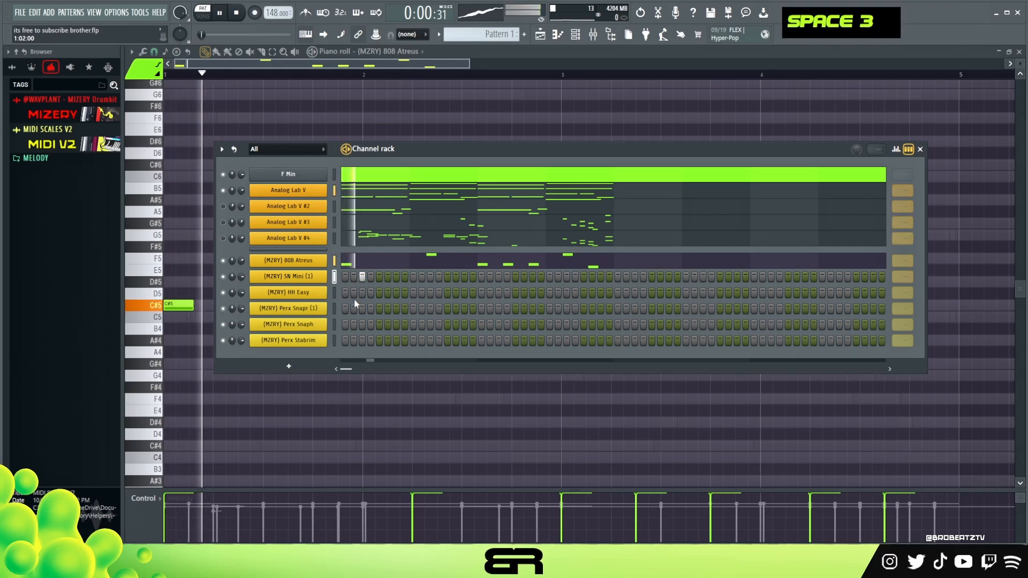
Complete the bar 1 snare rhythm with hits on steps 5, 6 and 9, leaving step 7 empty, and audition it
left_click(396, 276)
left_click(413, 276)
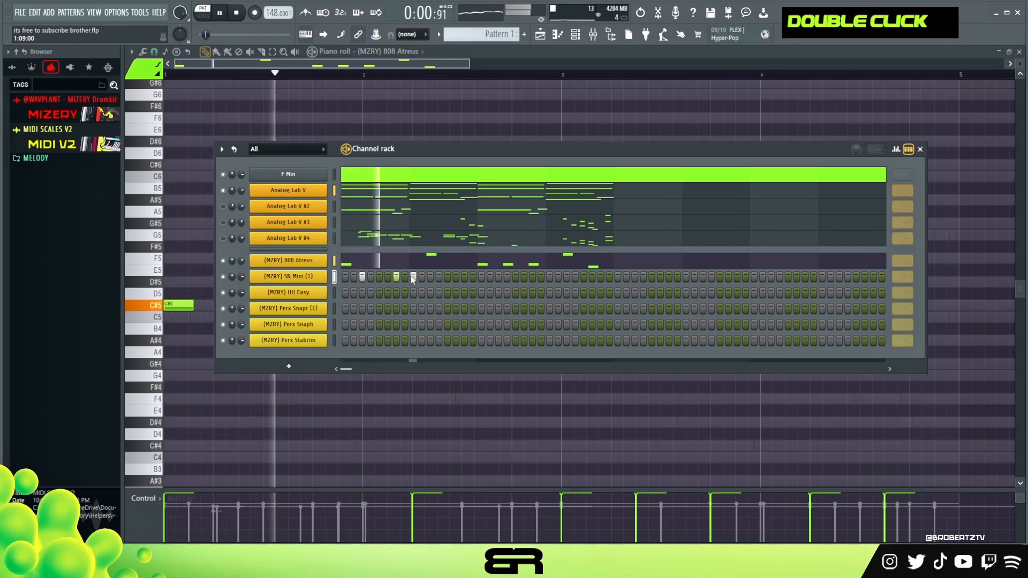
key("space")
key("space")
key("space")
right_click(396, 277)
key("space")
left_click(379, 277)
left_click(387, 279)
key("space")
key("space")
key("space")
Place (MZRY) HH Easy hi-hats on steps 1, 2, 3, 6 and 7 of bar 1 and play the pattern
left_click(387, 292)
left_click(396, 292)
key("space")
key("space")
left_click(354, 292)
left_click(345, 293)
key("space")
left_click(362, 292)
key("space")
key("space")
key("space")
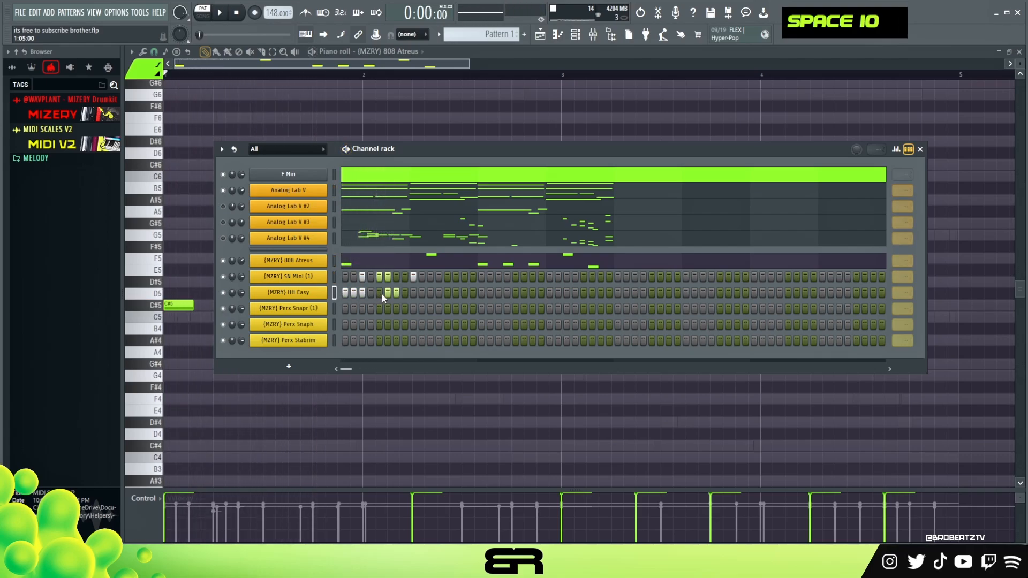
key("space")
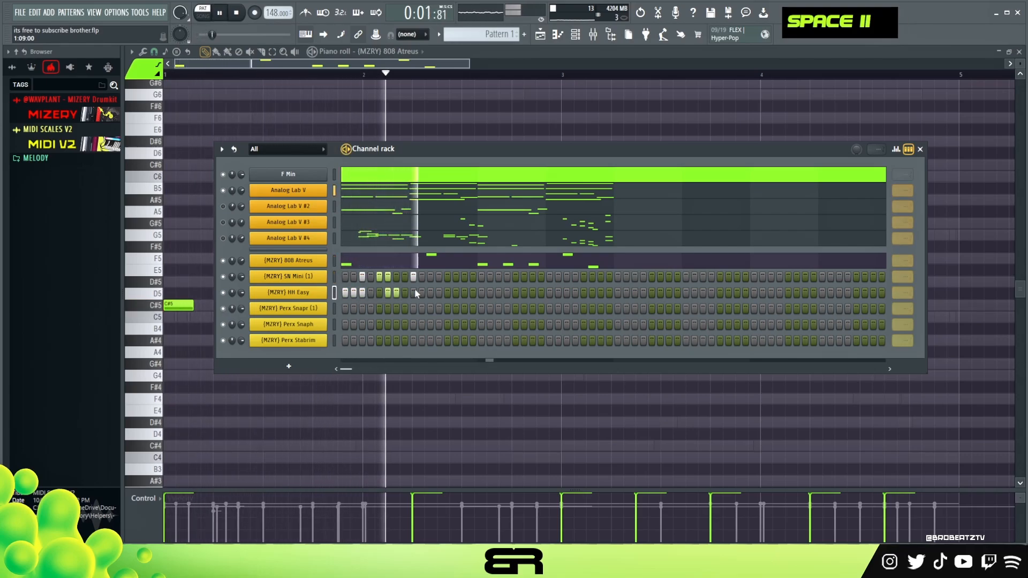
Add (MZRY) SN Mini (1) snare hits in bar 2 on steps 19 and 22 through 25, and audition them
key("space")
key("space")
left_click(549, 277)
key("space")
key("space")
left_click(498, 277)
left_click_drag(523, 278, 538, 279)
key("space")
key("space")
Add (MZRY) HH Easy hi-hats in bar 2 on steps 17, 18, 21, 22 and 23, and play the pattern
left_click(490, 292)
key("space")
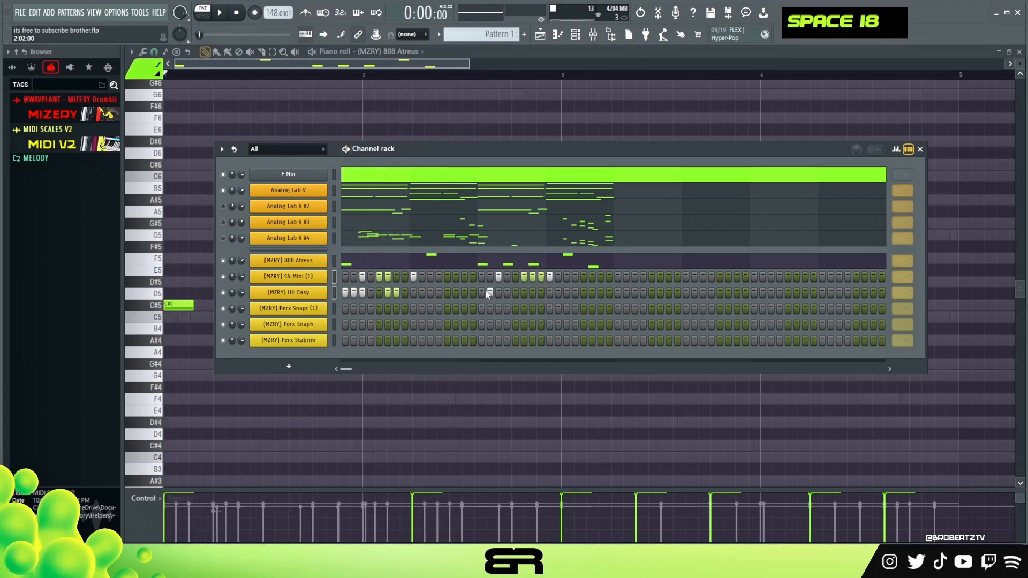
key("space")
left_click_drag(525, 292, 531, 294)
left_click(517, 294)
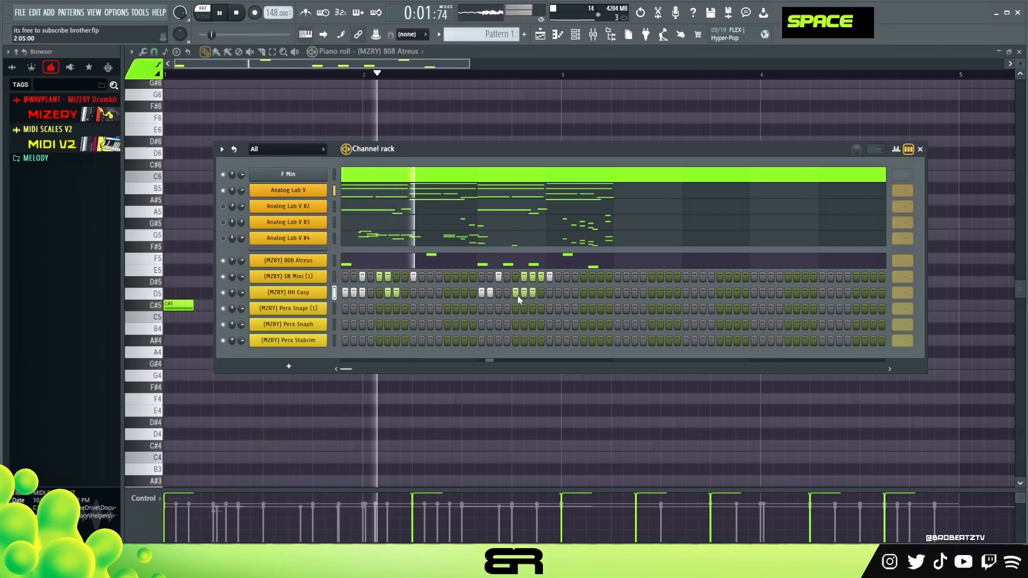
key("space")
key("space")
Redraw the velocities of the hi-hats on steps 21 to 23 as slightly descending levels ending at about 77%, auditioning the change
left_click(896, 149)
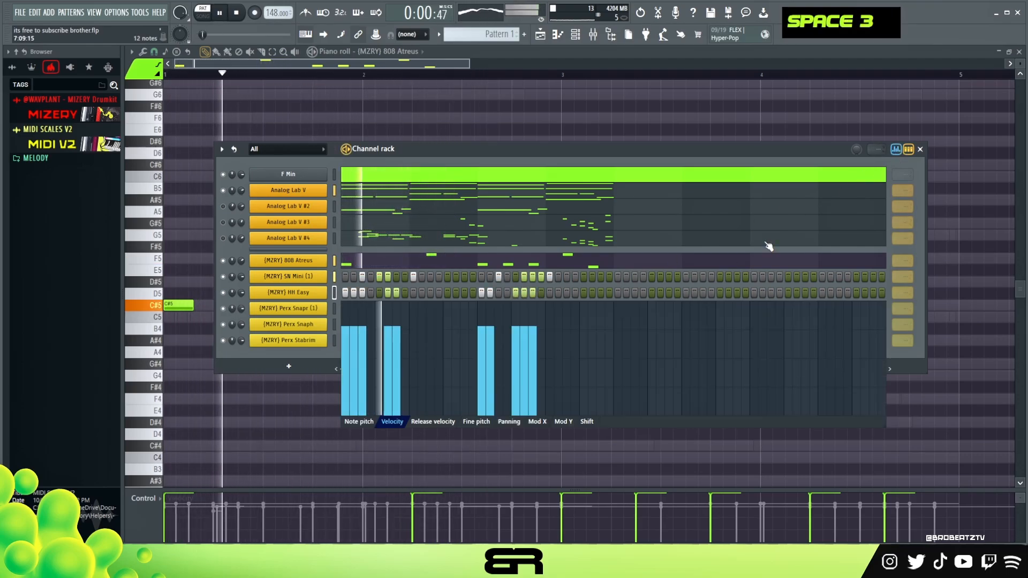
key("space")
key("space")
left_click_drag(513, 399, 535, 376)
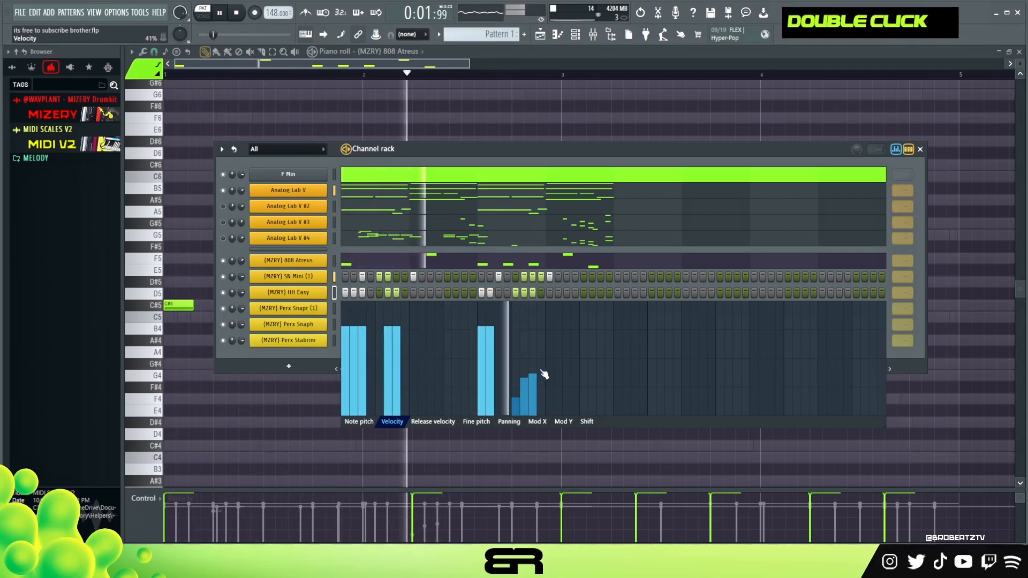
key("space")
key("space")
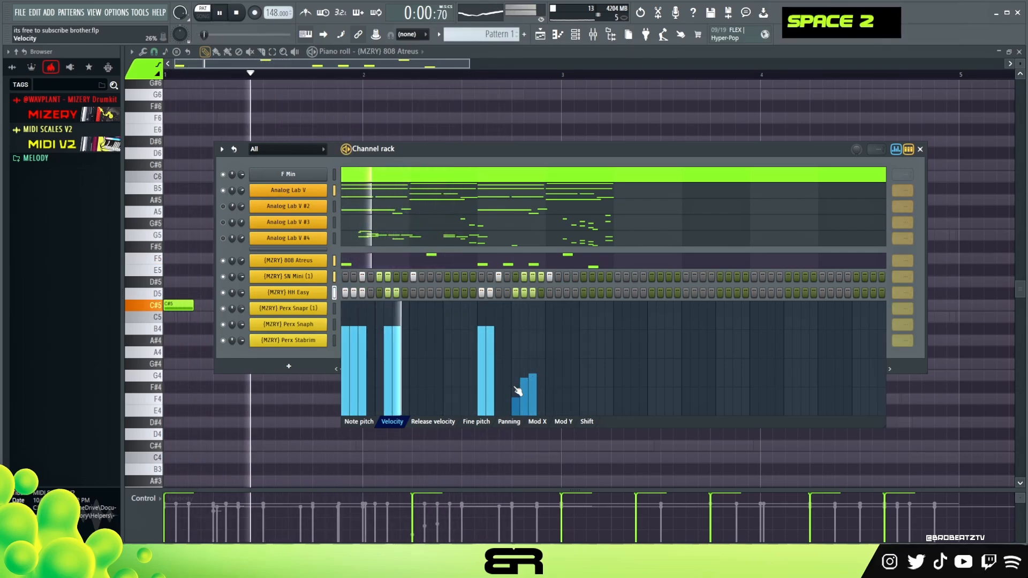
left_click_drag(516, 398, 520, 365)
key("space")
key("space")
key("space")
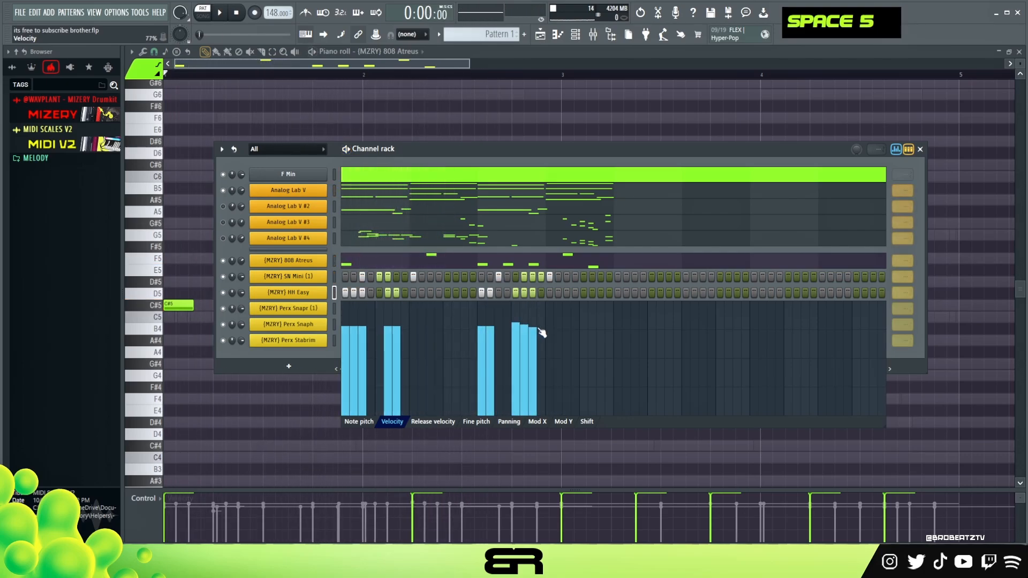
Lower the velocities of the (MZRY) SN Mini (1) hits on steps 22 to 24 to roughly 20–30%, and close the velocity graph
left_click(335, 276)
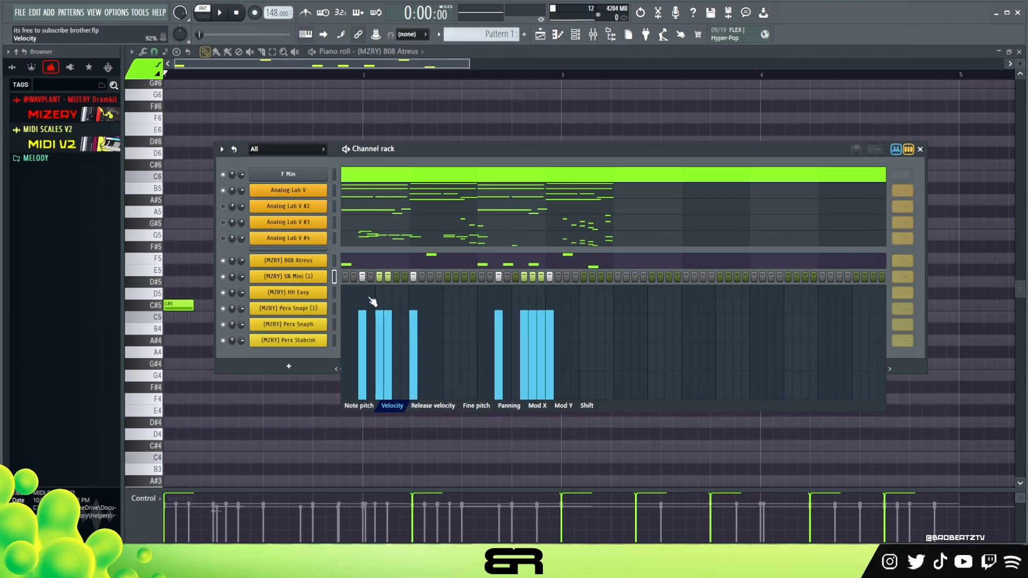
key("space")
double_click(541, 370)
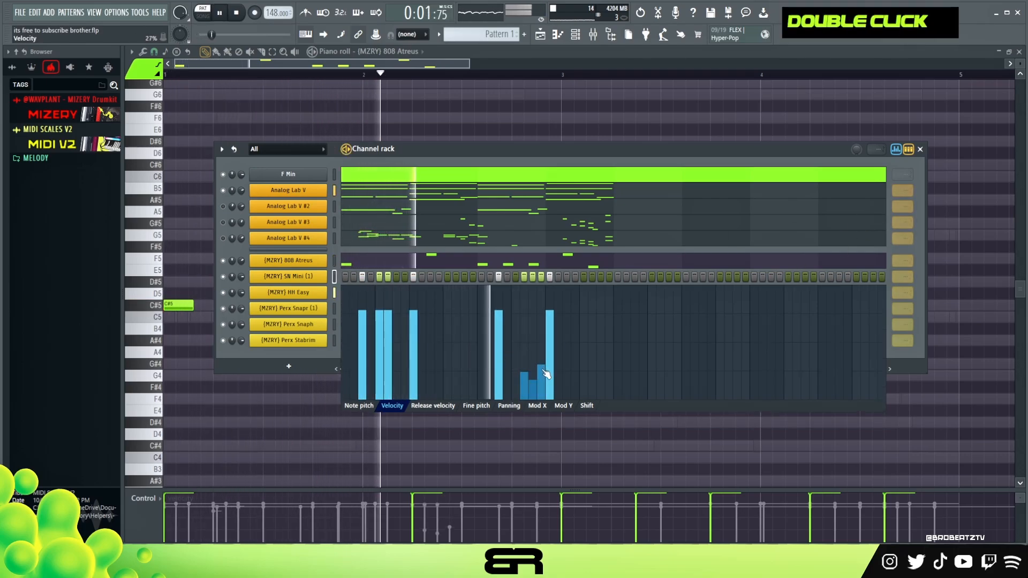
key("space")
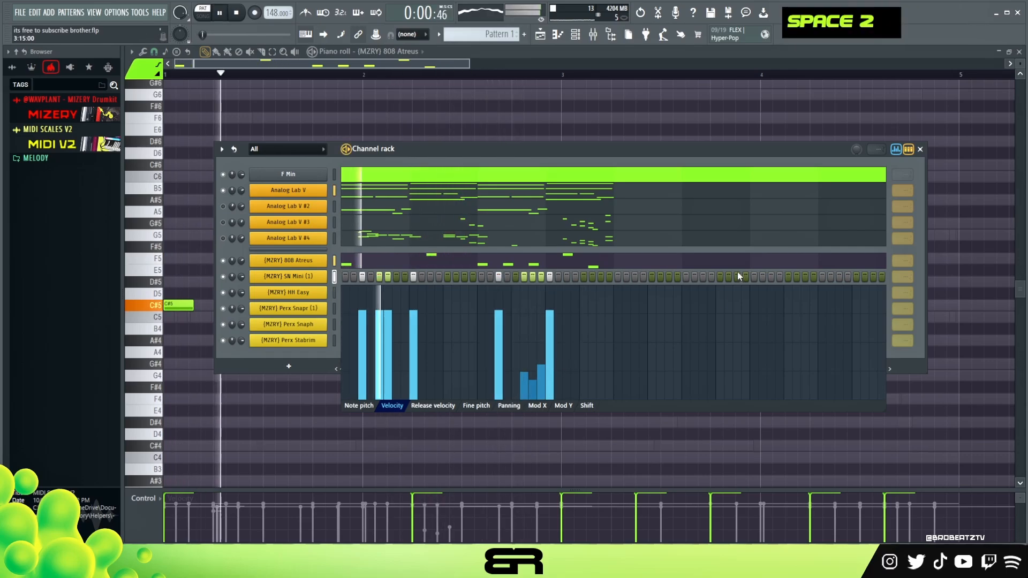
left_click(896, 149)
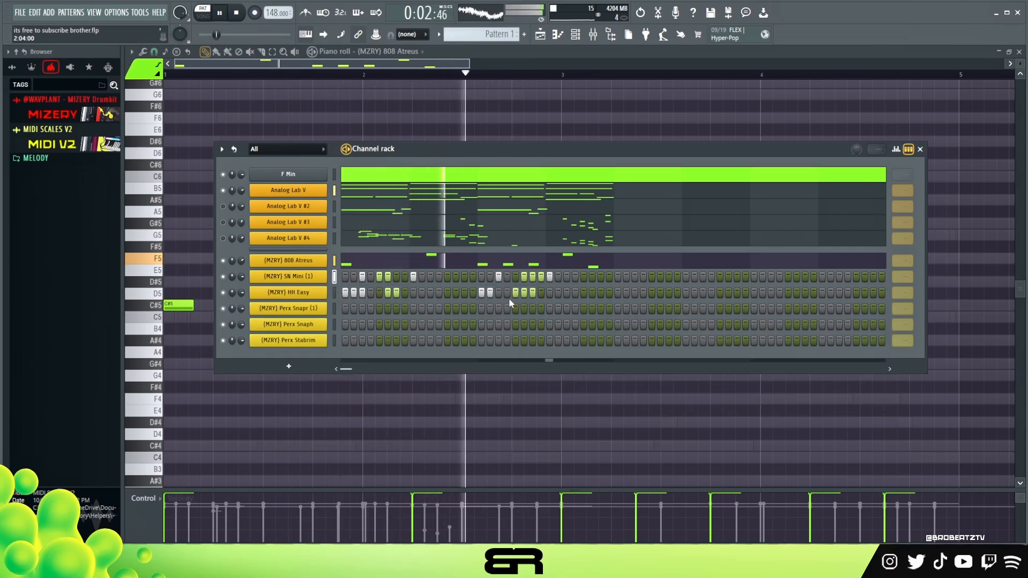
Begin the bar 3 drums with a snare on step 35 and hi-hats on steps 33, 35, 37 and 39
key("space")
key("space")
left_click(632, 279)
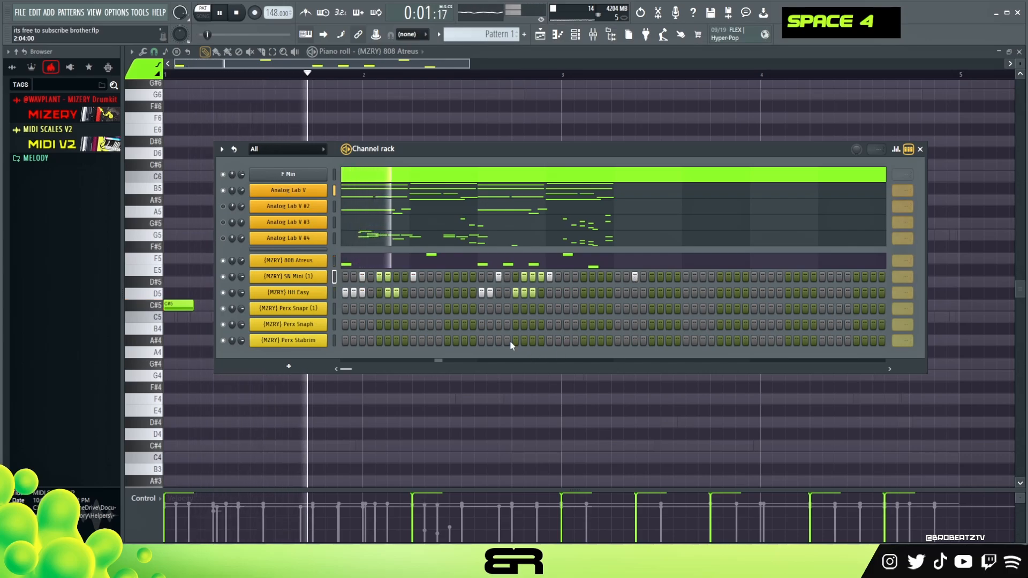
left_click(618, 292)
key("space")
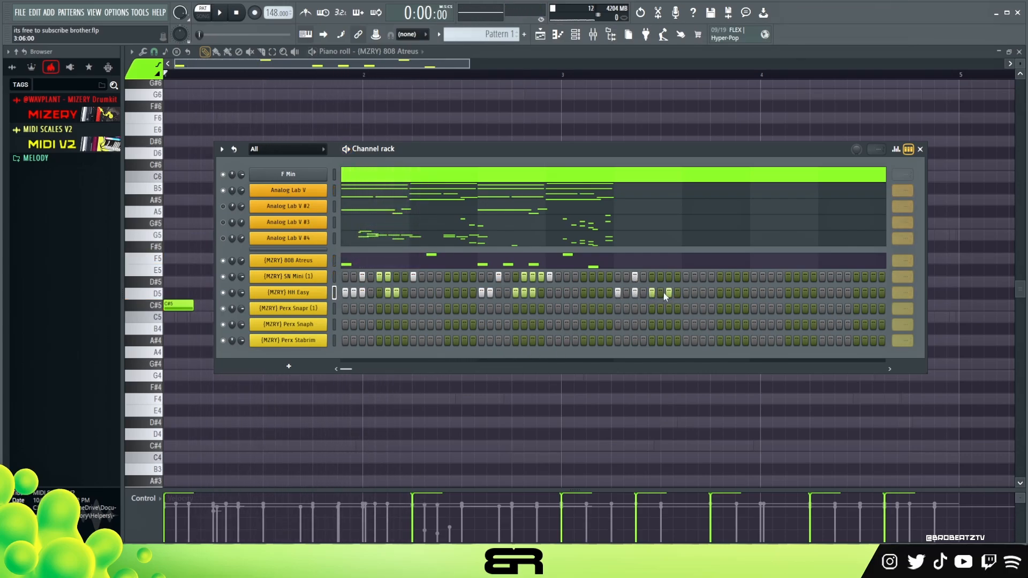
Add snare hits on steps 39, 41, 47 and 51, and hi-hats on steps 45, 47, 49, 50, 51 and 53
double_click(686, 277)
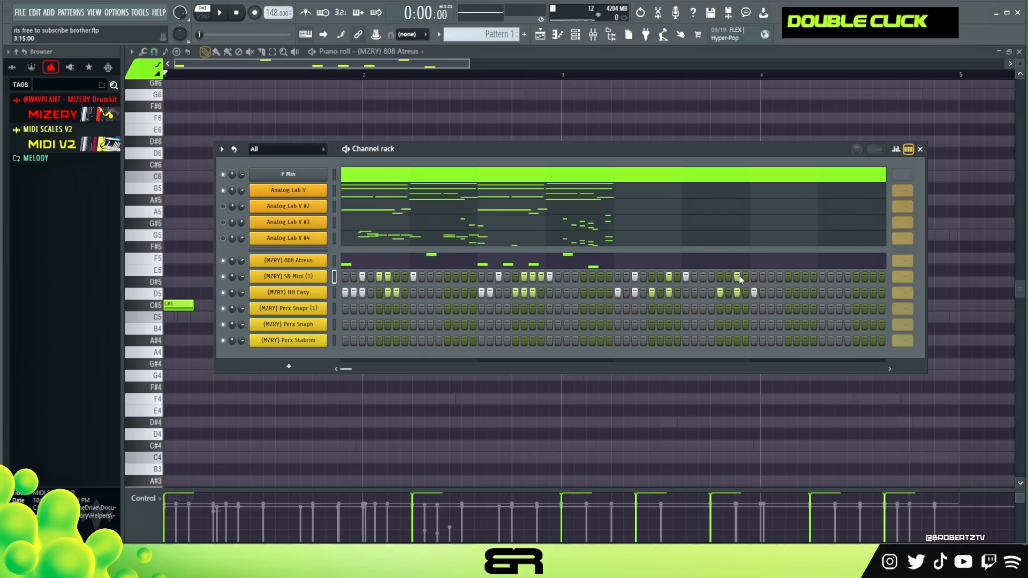
key("space")
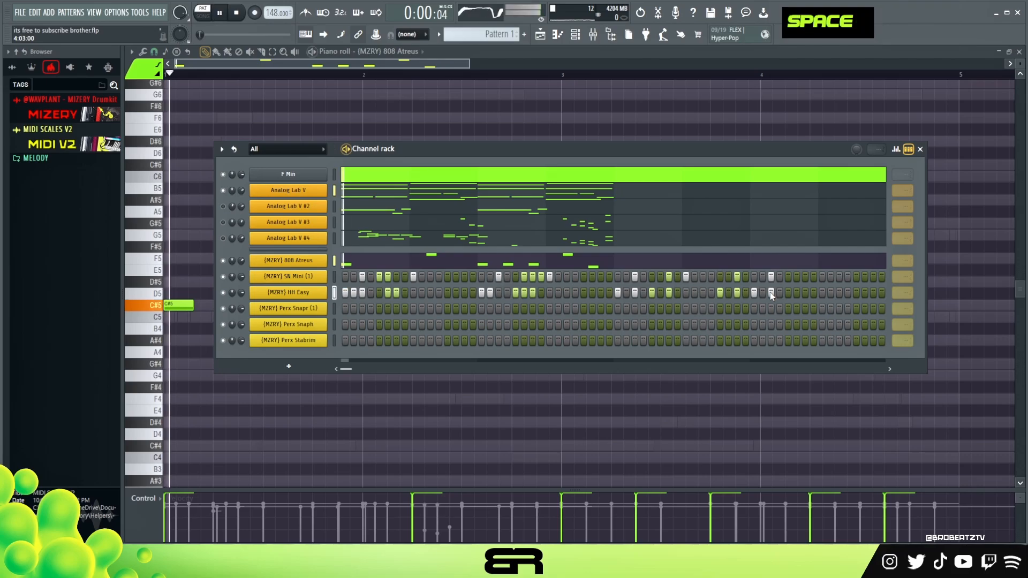
double_click(787, 293)
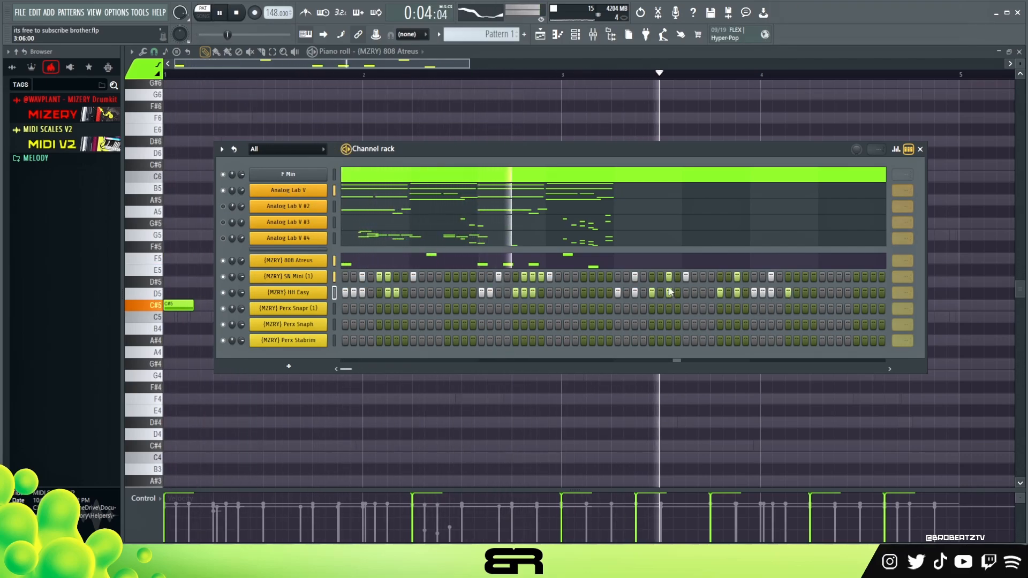
key("space")
key("space")
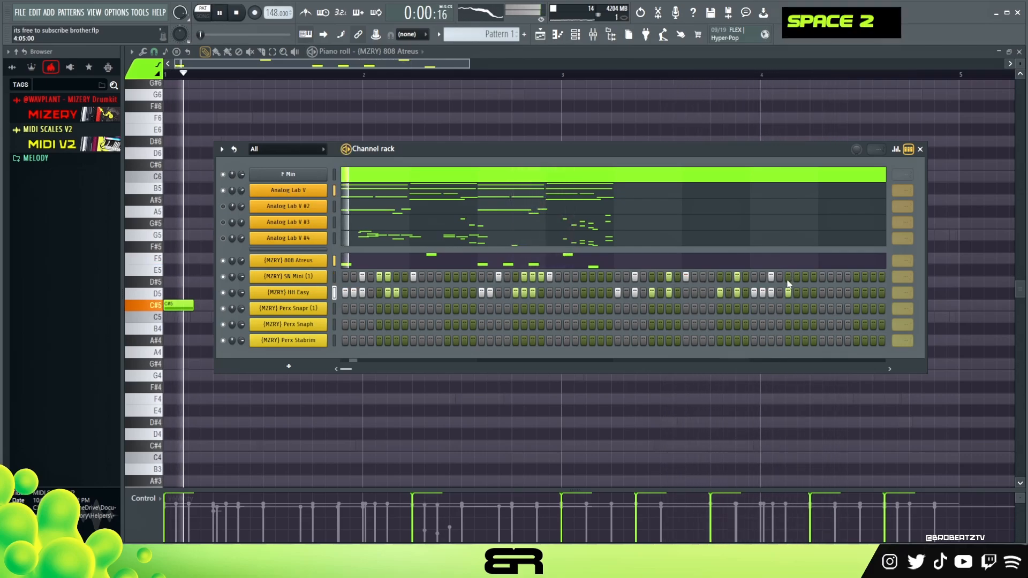
Finish the bar 4 snare rhythm with hits on steps 53, 54 and 57, and play the whole pattern
left_click(796, 276)
left_click(823, 277)
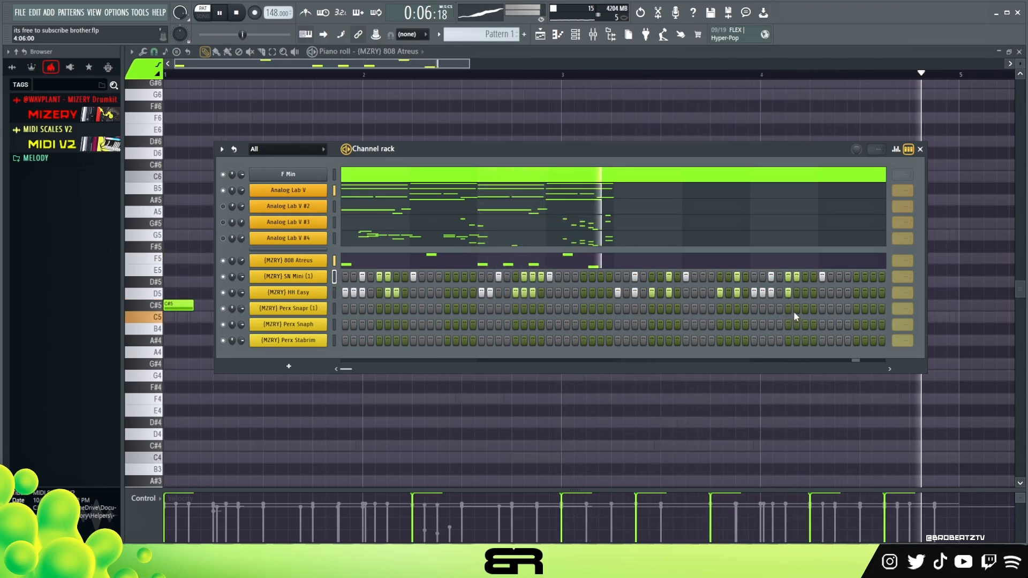
key("space")
key("space")
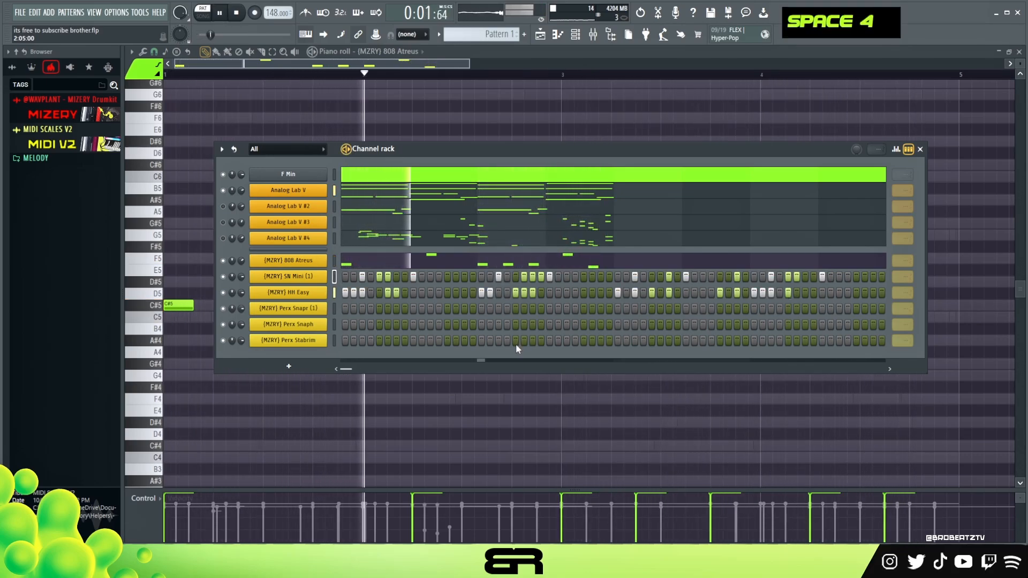
key("space")
In the (MZRY) SN Mini (1) piano roll, select the C5 hit on the third beat of every bar and raise their velocity
right_click(325, 274)
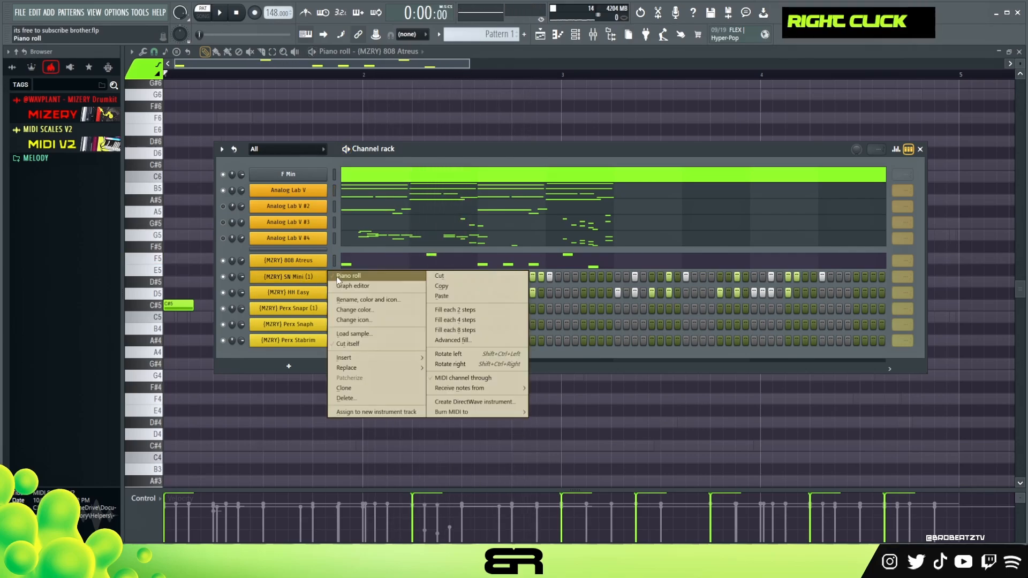
left_click(337, 276)
left_click_drag(286, 319, 267, 327)
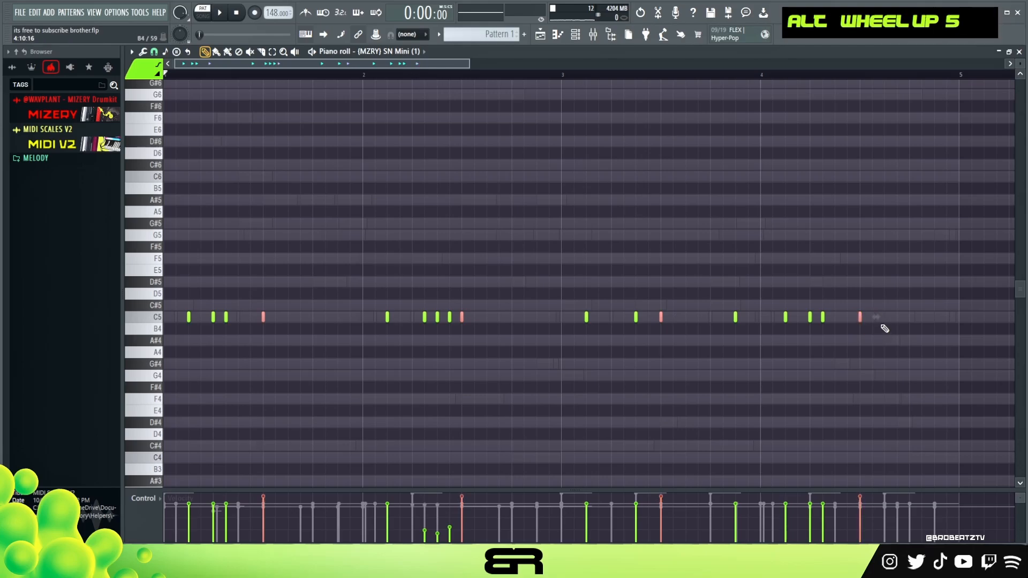
Back in the Channel rack, place (MZRY) Perx Snapr (1) hits on steps 1 and 17 and audition them
left_click(577, 36)
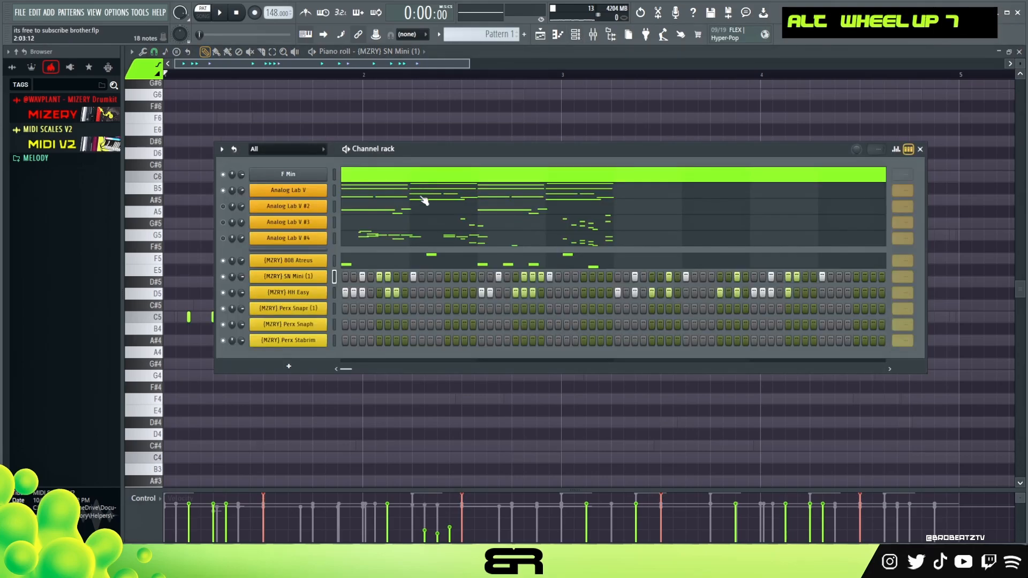
right_click(354, 310)
key("space")
left_click(481, 309)
key("space")
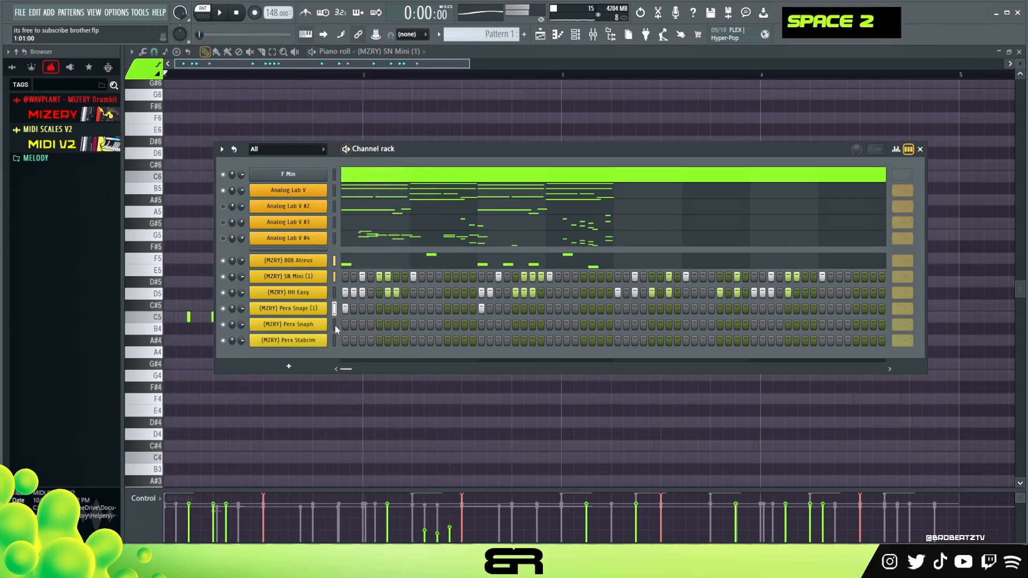
Place (MZRY) Perx Snaph hits on steps 1, 25 and 33, auditioning the pattern along the way
left_click(345, 325)
key("space")
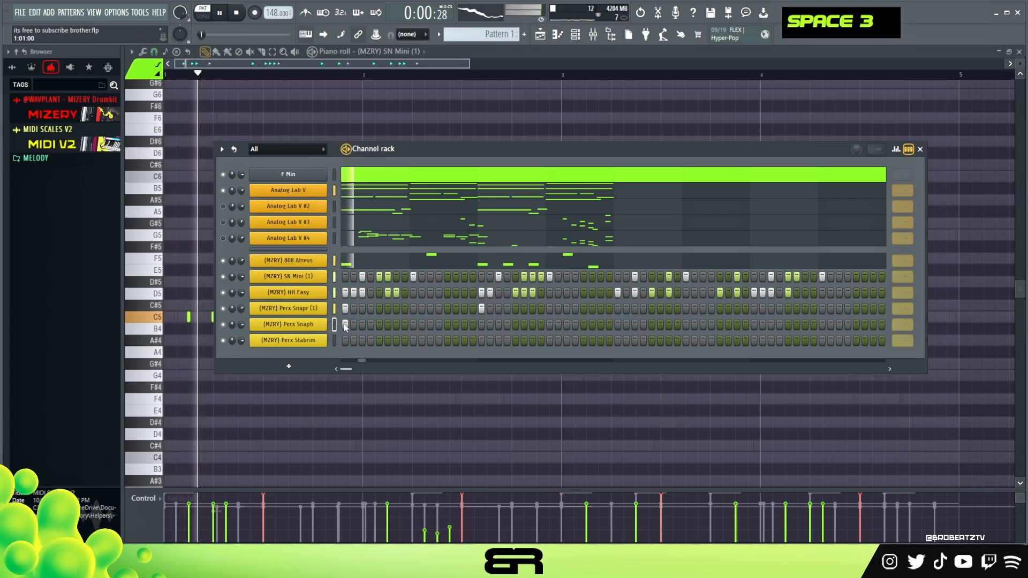
left_click(549, 324)
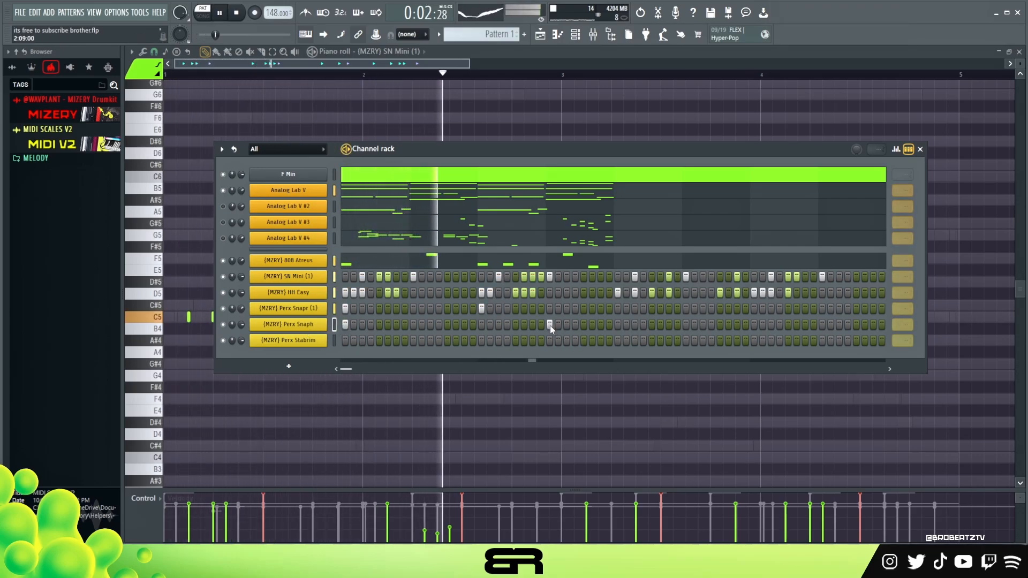
key("space")
key("space")
left_click(618, 325)
Add (MZRY) Perx Snapr (1) hits on steps 33 and 57, and play the pattern from the start
left_click(617, 309)
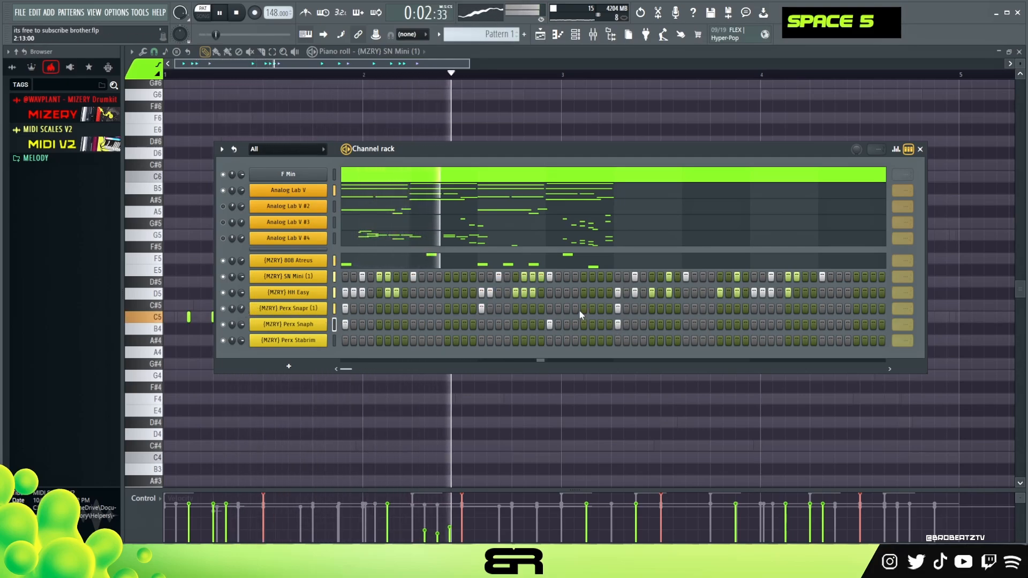
left_click(822, 309)
key("space")
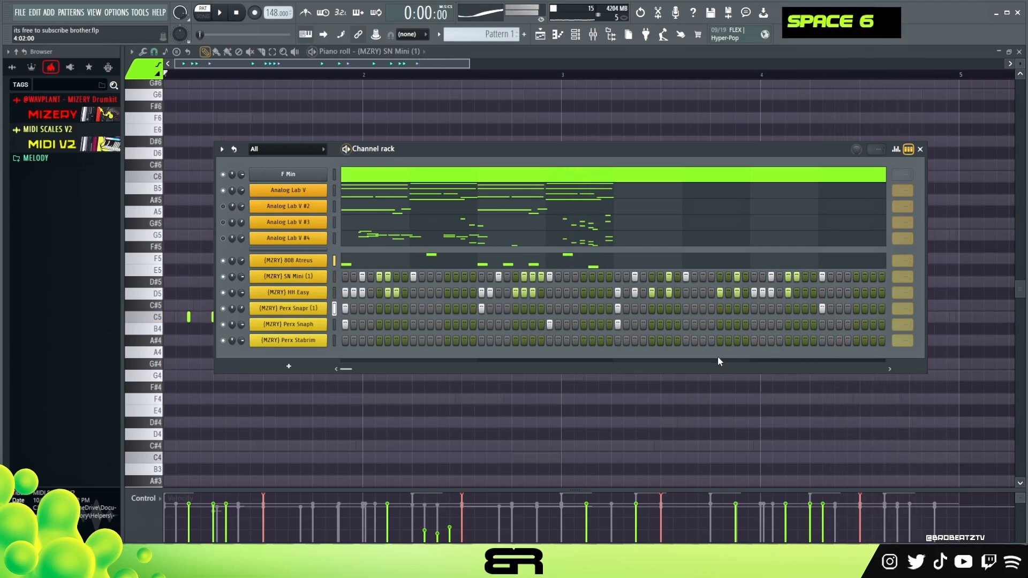
key("space")
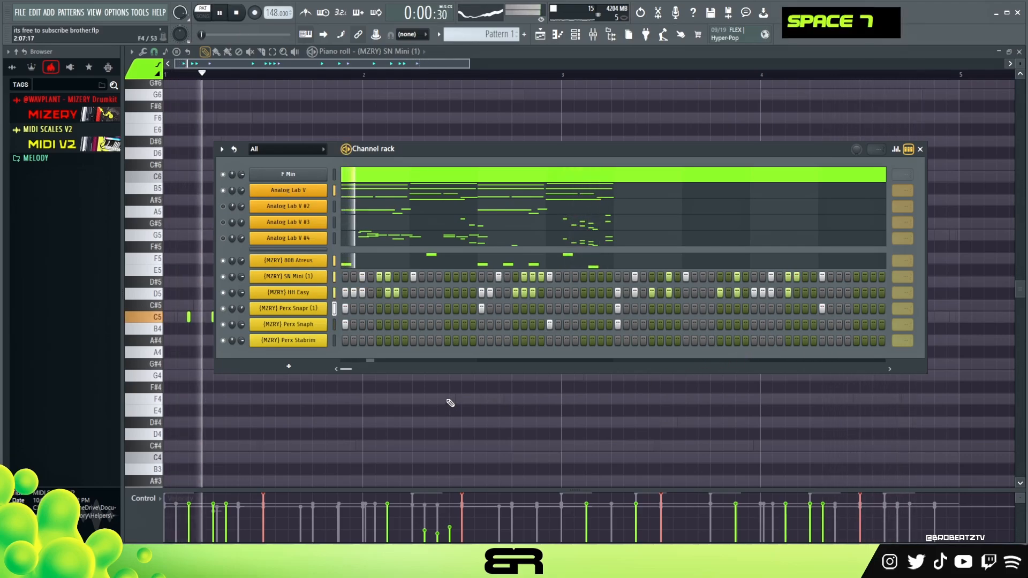
Place (MZRY) Perx Stabrim hits on steps 29, 30, 31, 39 and 43 while checking them during playback
left_click(589, 342)
left_click(585, 342)
left_click(598, 341)
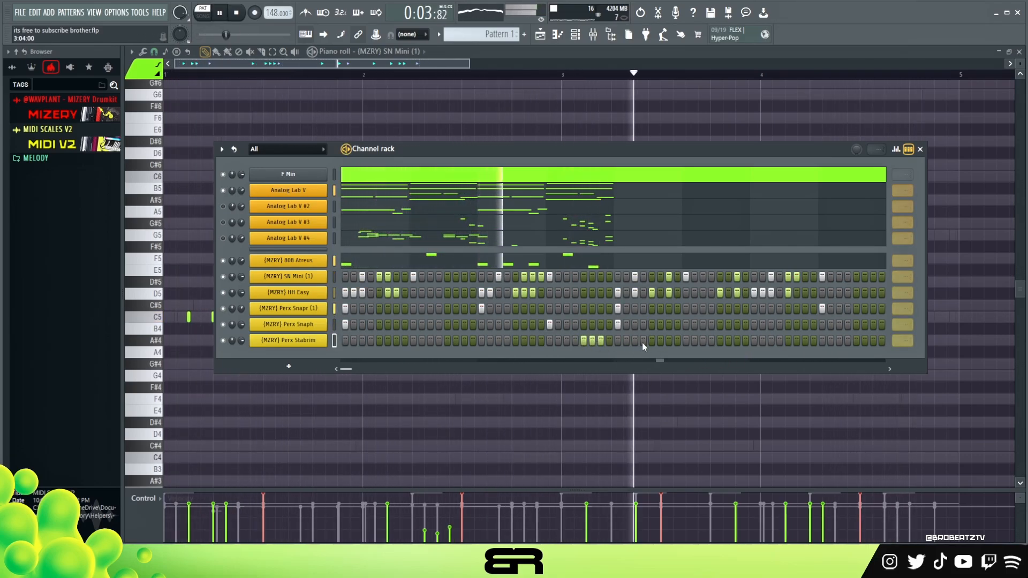
key("space")
key("space")
left_click(669, 341)
left_click(702, 341)
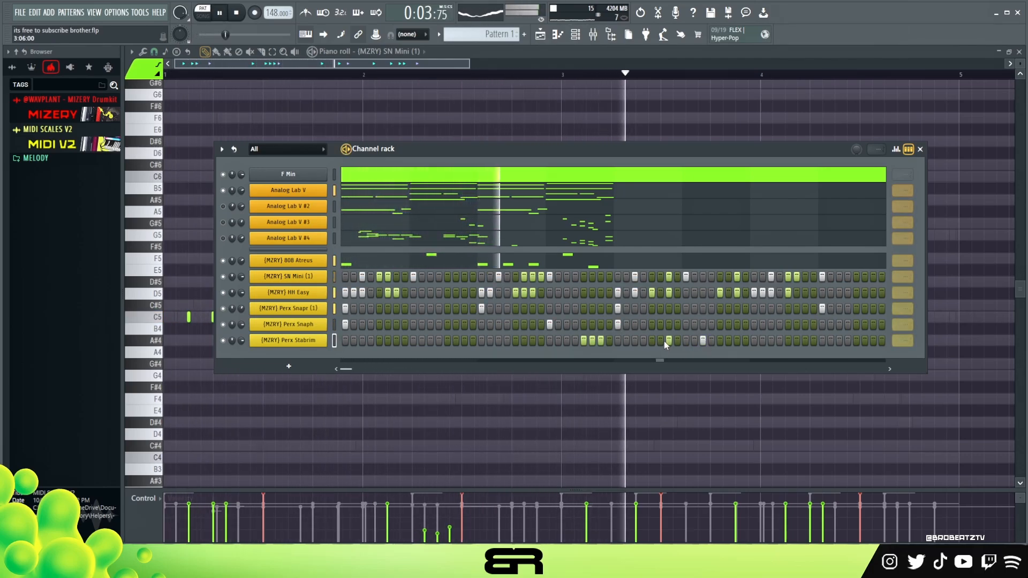
Add (MZRY) Perx Stabrim hits on steps 53, 54 and 55, and replay the pattern
left_click(804, 341)
left_click(796, 341)
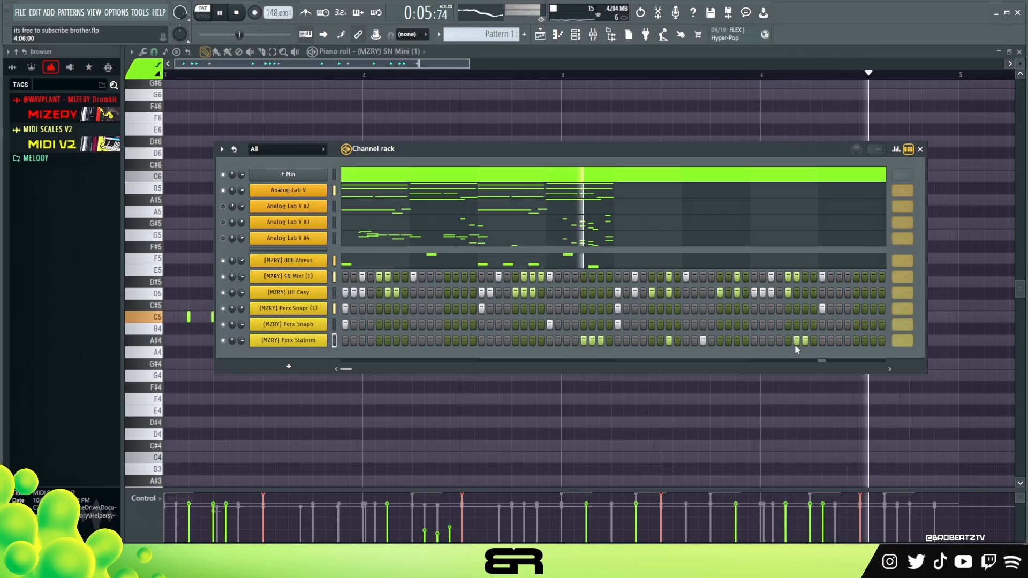
key("space")
left_click(788, 341)
key("space")
Save the project and set (MZRY) SN Mini (1) and (MZRY) HH Easy to loop at the Bar point
key("ctrl+s")
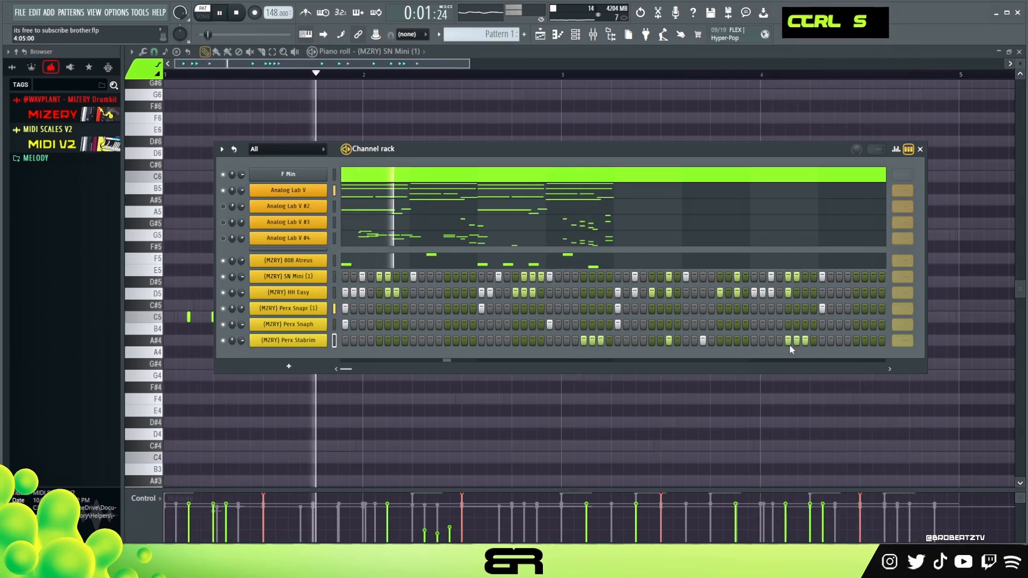
scroll(903, 294, "down", 3)
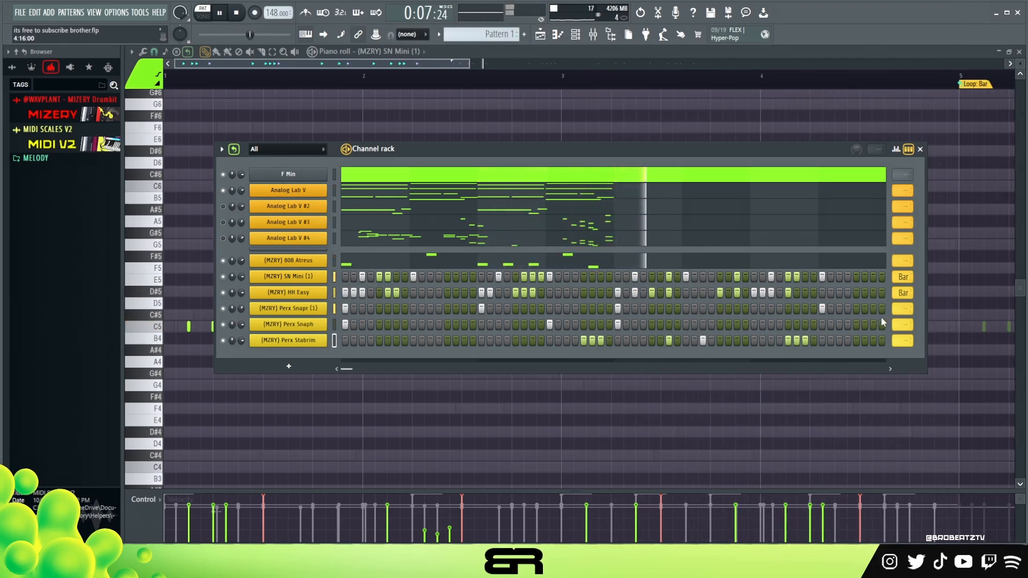
key("space")
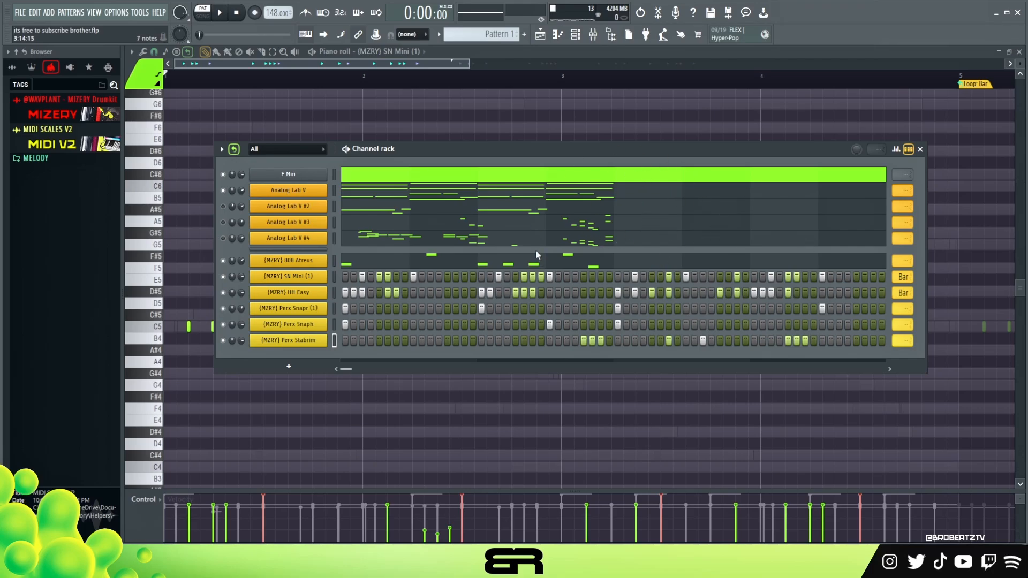
Unmute Analog Lab V #2, #3 and #4 in the Channel rack and play the full pattern
double_click(415, 226, "ctrl")
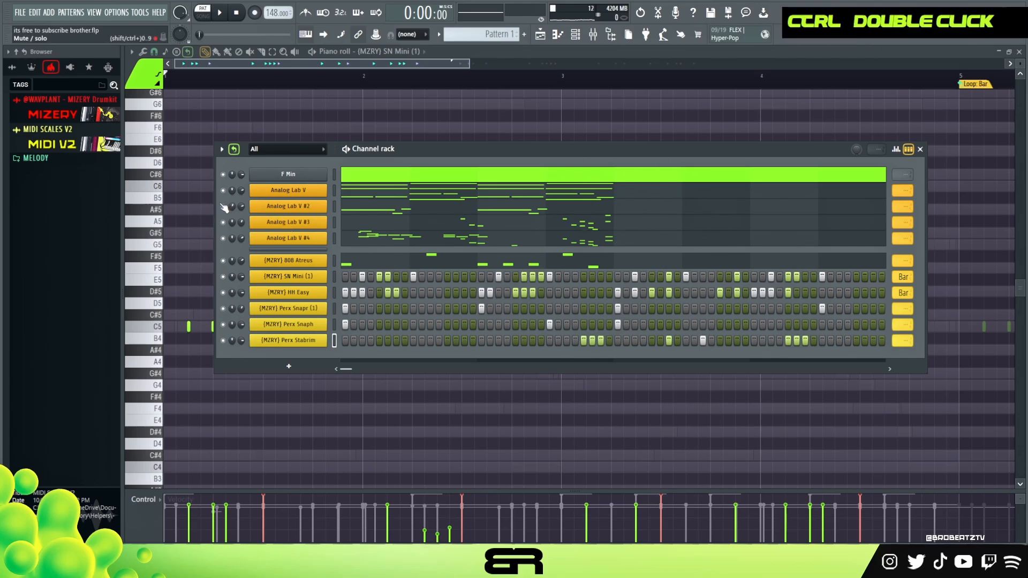
key("space")
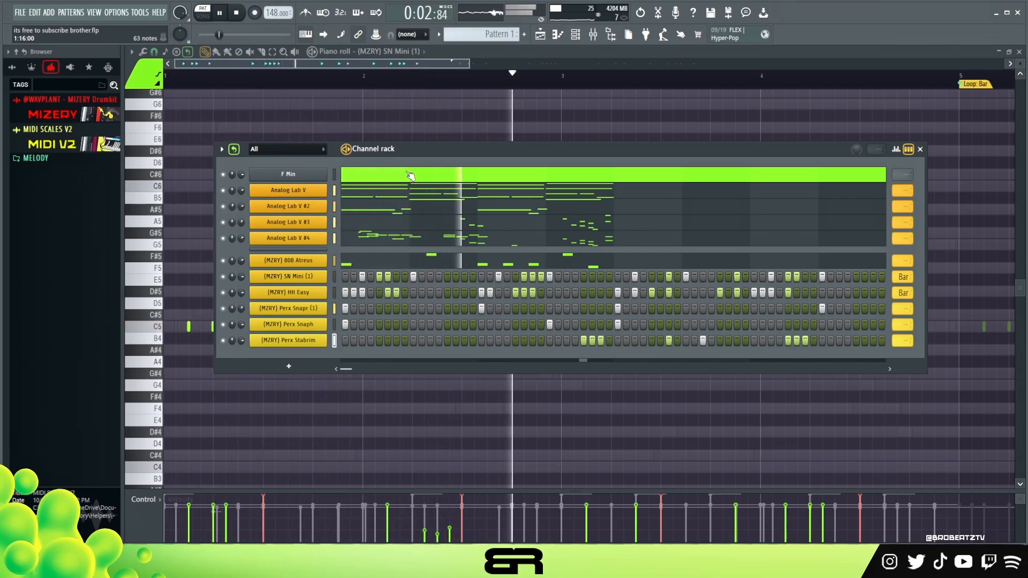
key("space")
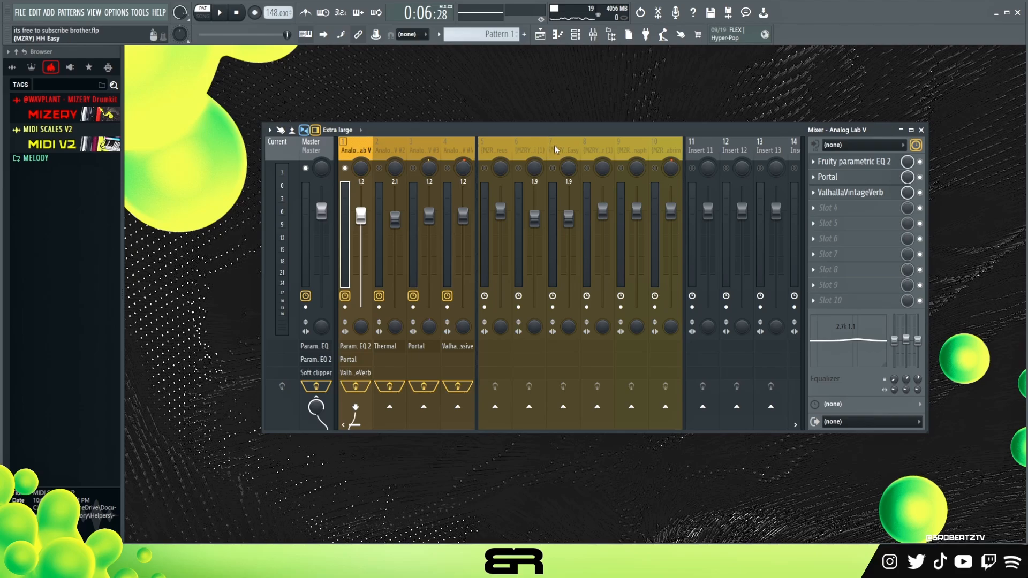
Examine the settings of Fruity parametric EQ, Fruity parametric EQ 2 and Fruity soft clipper on the Master mixer track
left_click(309, 155)
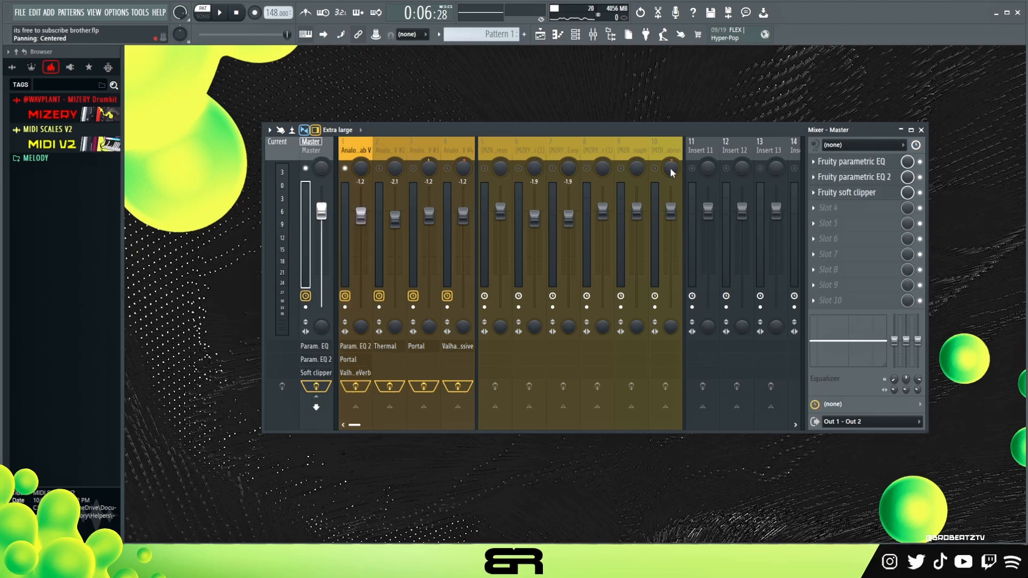
left_click(841, 162)
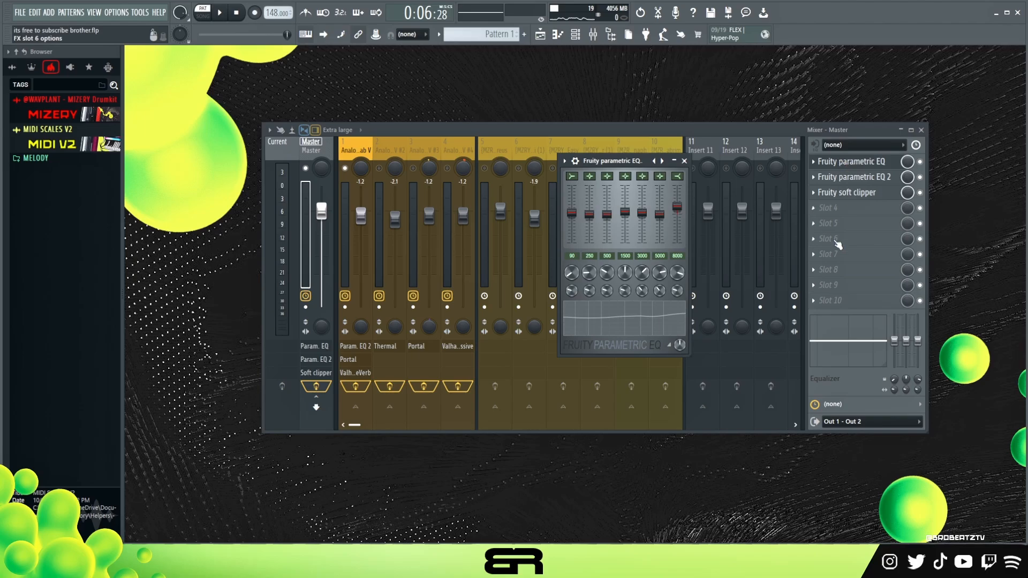
left_click(684, 161)
left_click(854, 177)
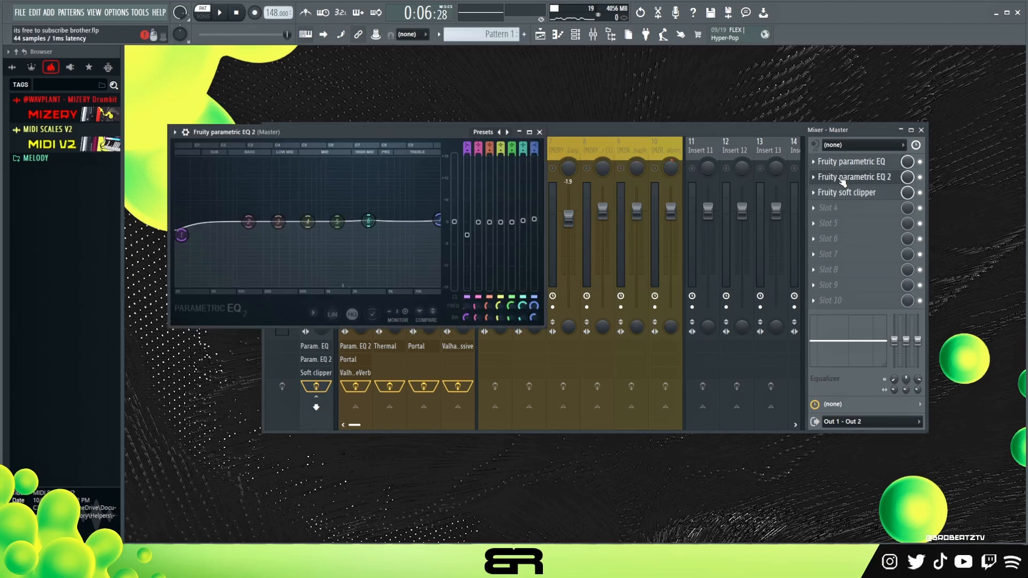
left_click(540, 132)
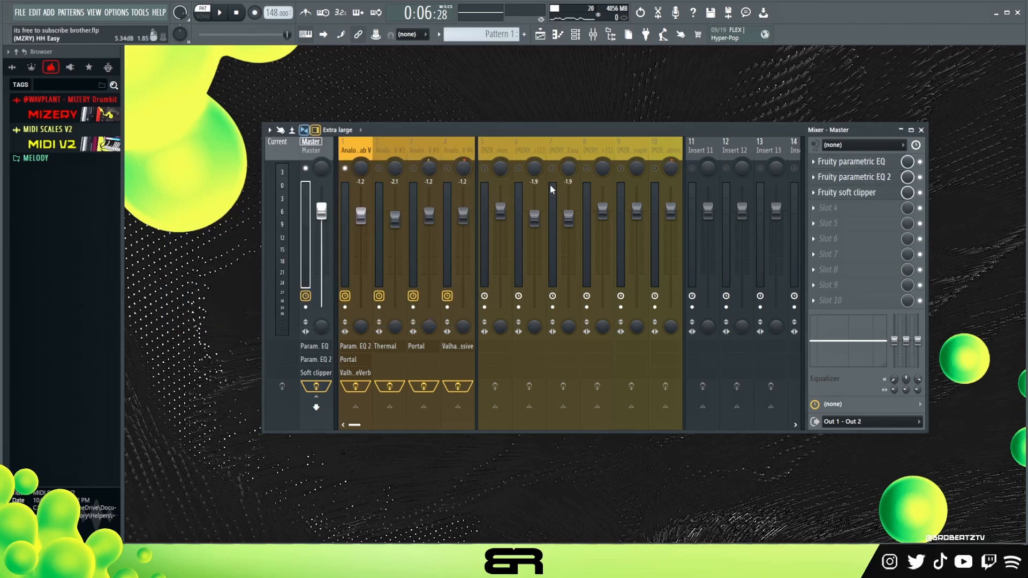
left_click(863, 196)
left_click_drag(453, 339, 548, 176)
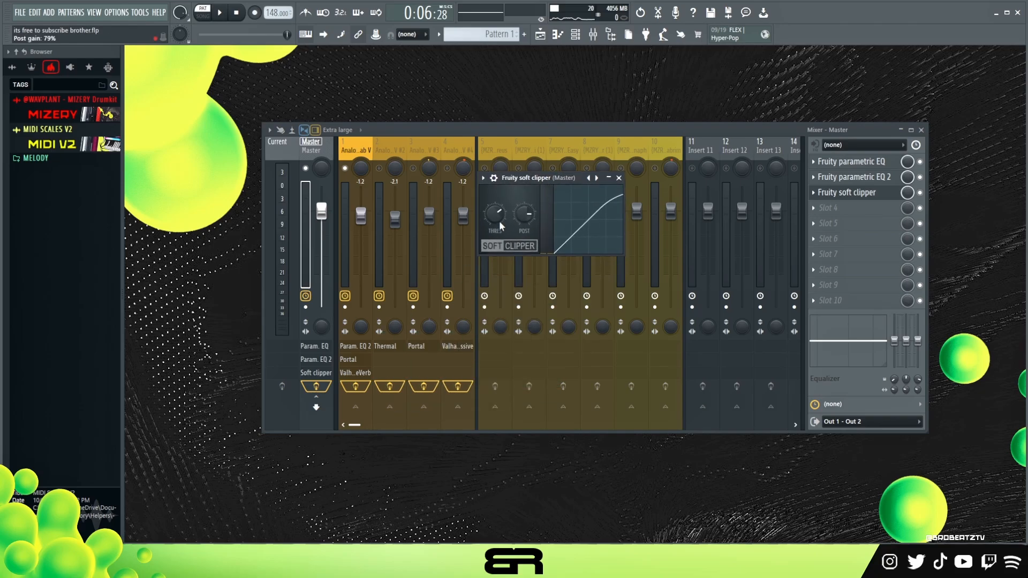
left_click(619, 178)
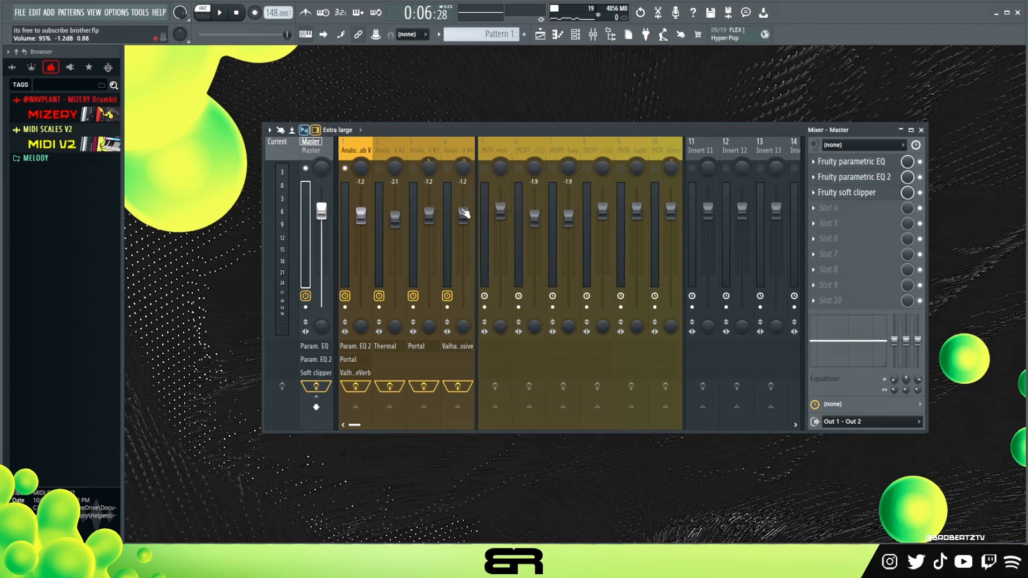
Select and solo the Analog Lab V mixer track, and start playback
left_click(355, 155)
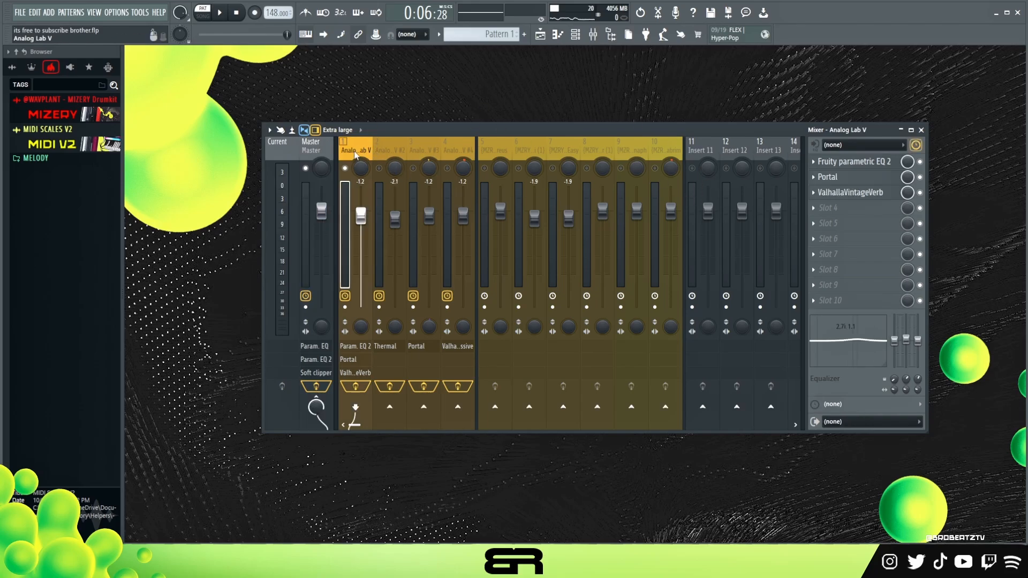
right_click(346, 168)
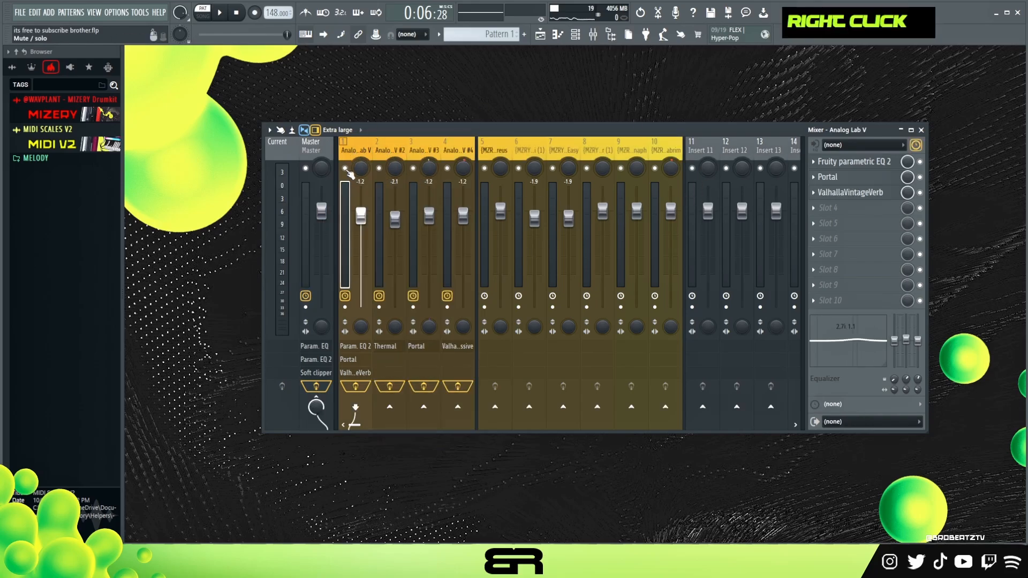
right_click(345, 169)
key("space")
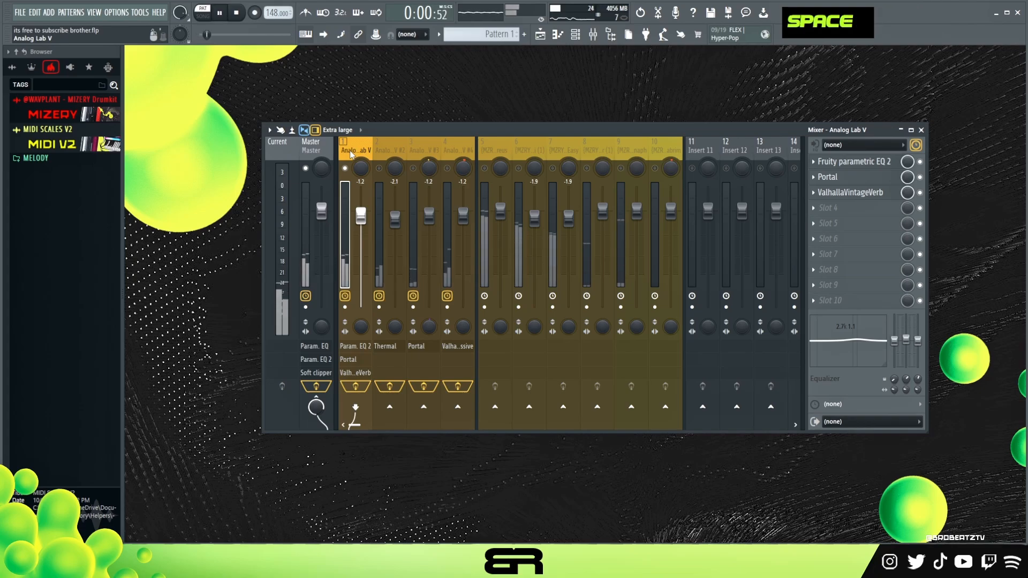
Turn off the Master track's effects and listen to the soloed Analog Lab V track
left_click(365, 387)
left_click(368, 388)
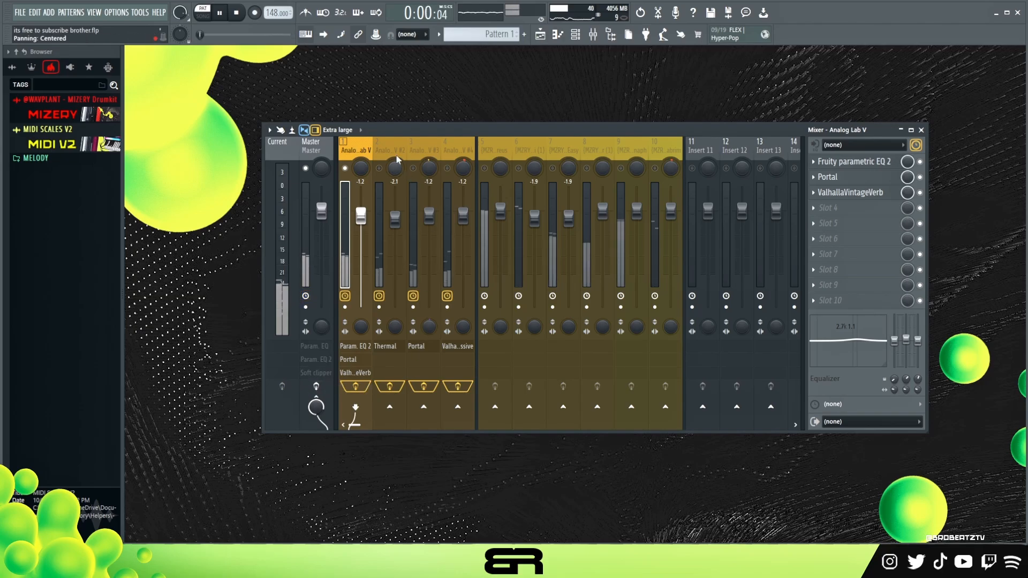
key("space")
key("space")
key("space")
Audition Portal's Counter Ambience preset on Analog Lab V at 100 percent wet, and settle its dry/wet mix at 33 percent
left_click(854, 161)
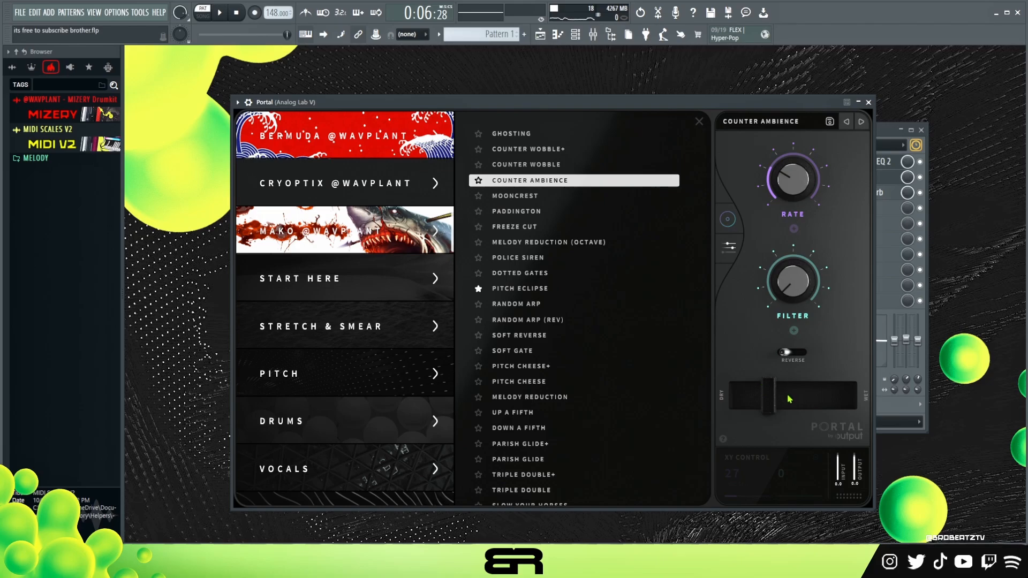
left_click_drag(772, 406, 919, 415)
key("space")
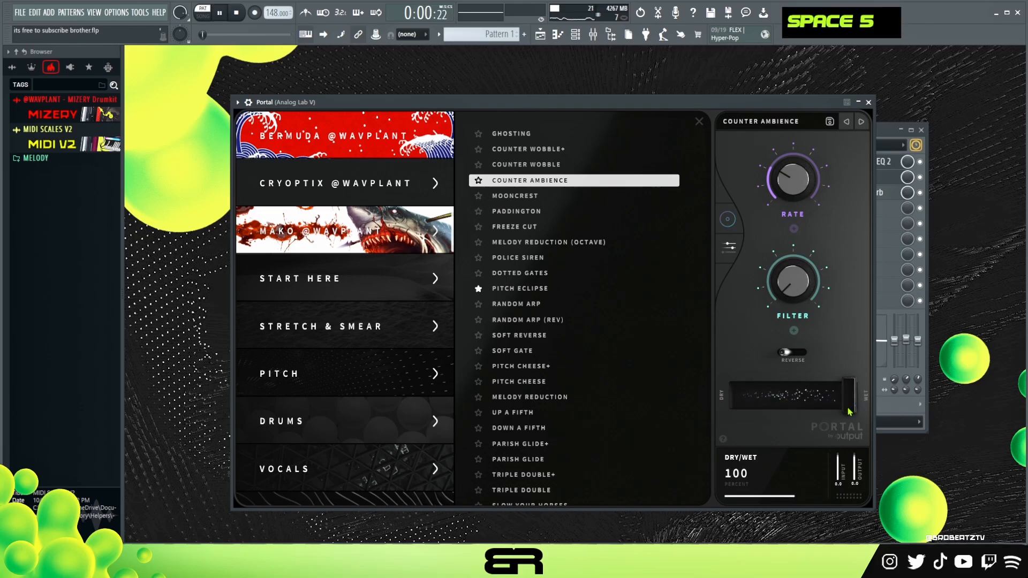
key("space")
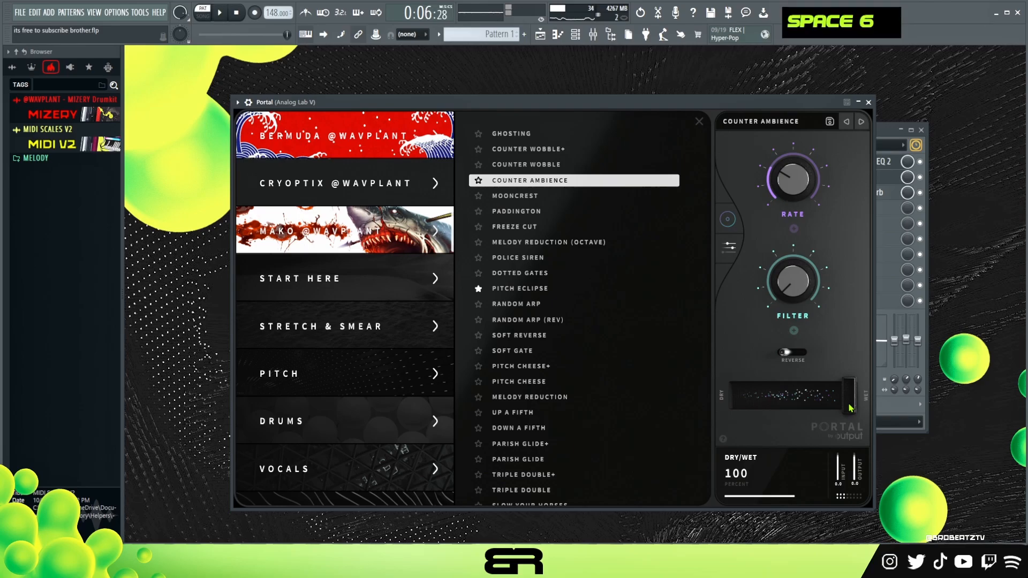
left_click_drag(849, 408, 796, 407)
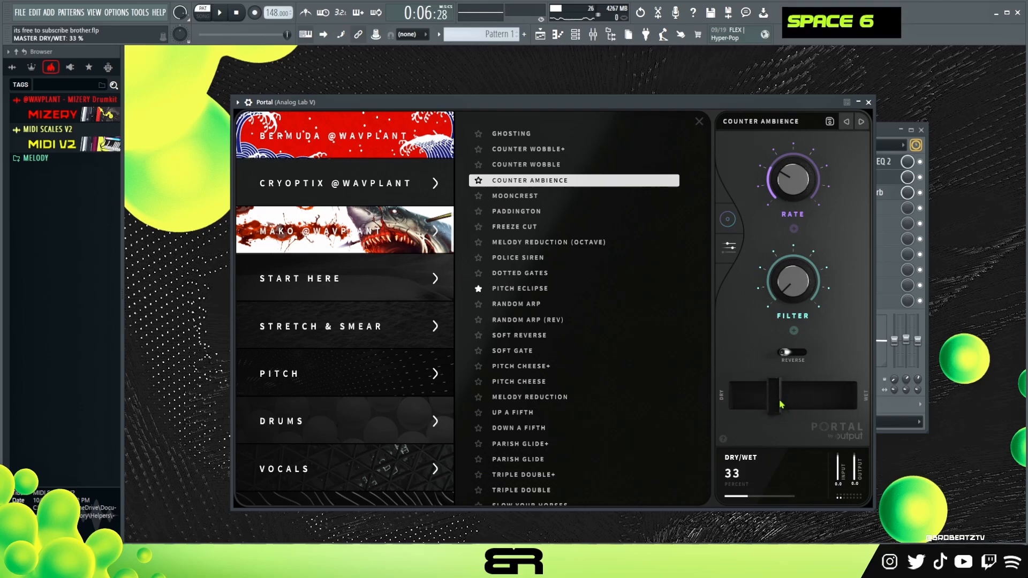
key("space")
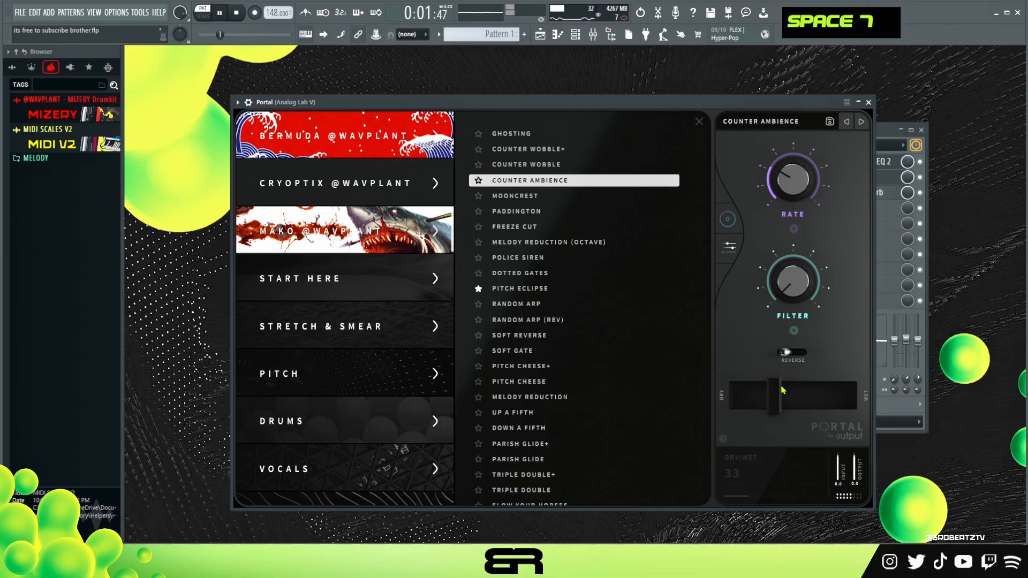
left_click_drag(781, 380, 785, 396)
key("space")
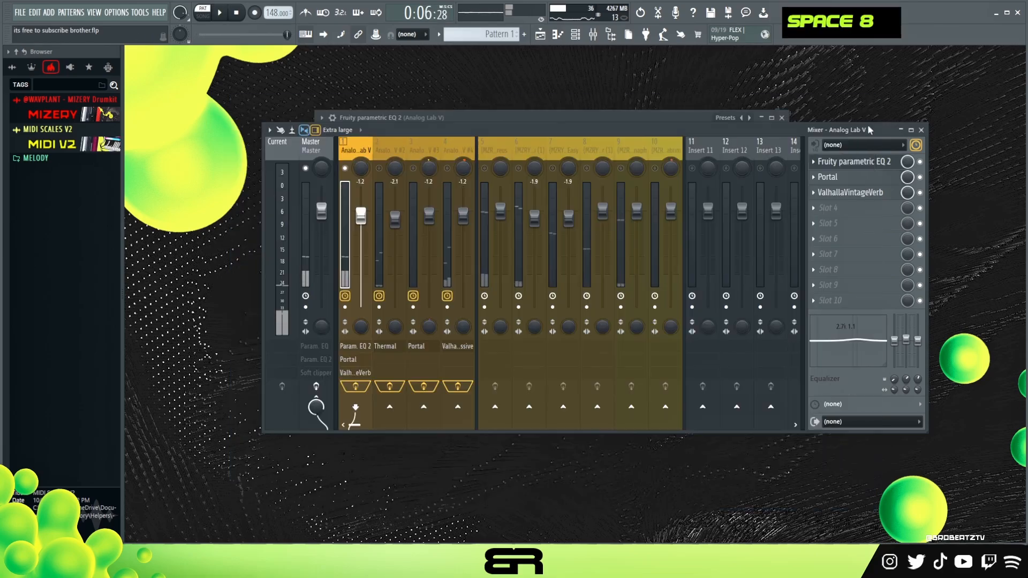
Examine the ValhallaVintageVerb reverb settings on the Analog Lab V track
double_click(850, 192)
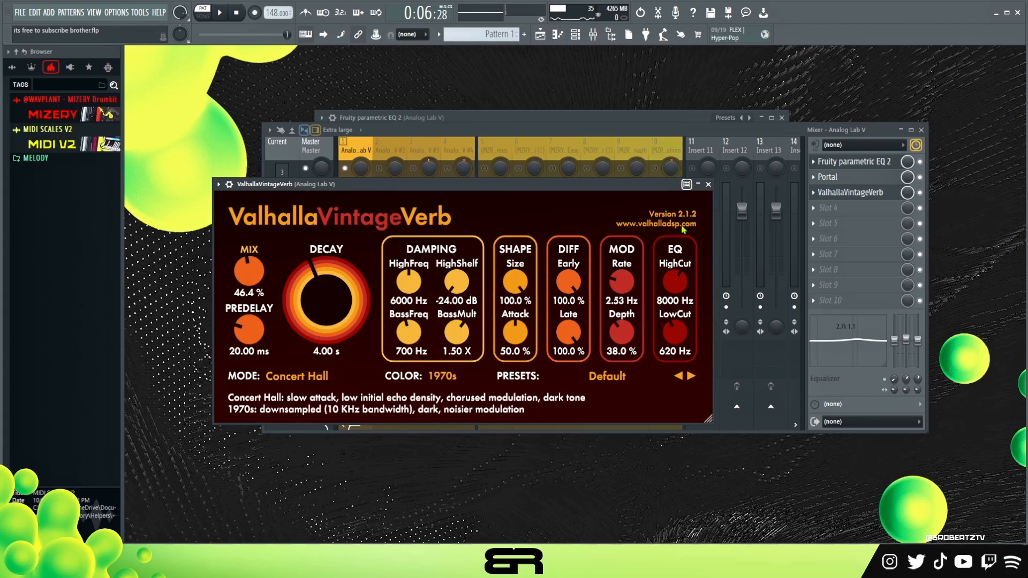
left_click(709, 185)
Solo the Analog Lab V #2 mixer track, examine its Thermal effect settings and play the melody
right_click(384, 155)
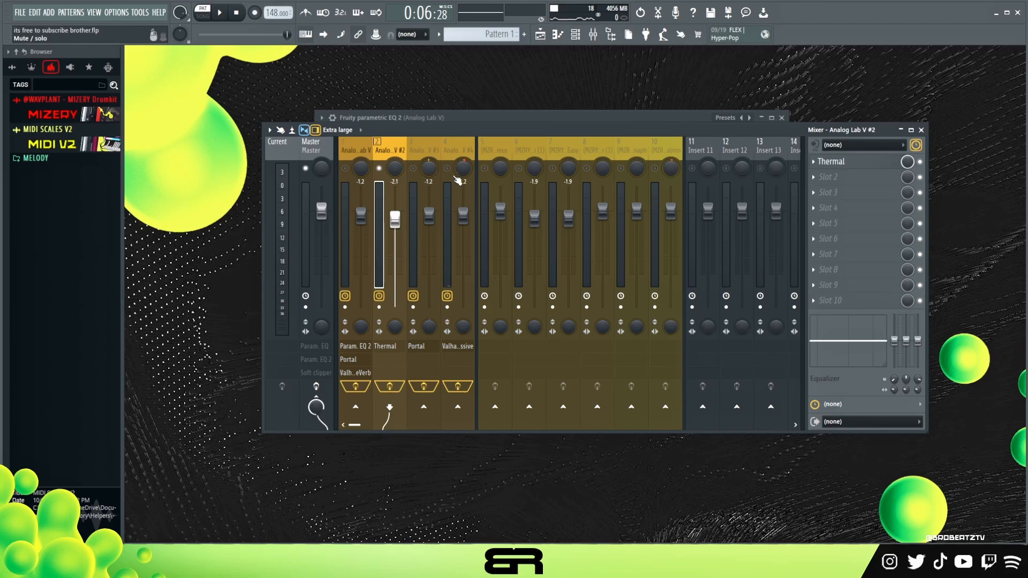
left_click(841, 166)
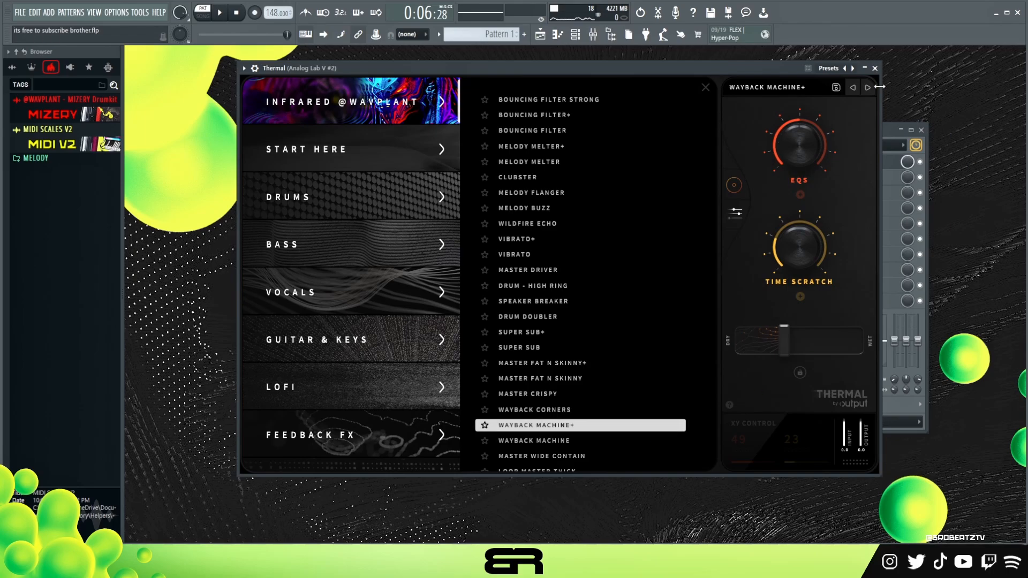
left_click(874, 68)
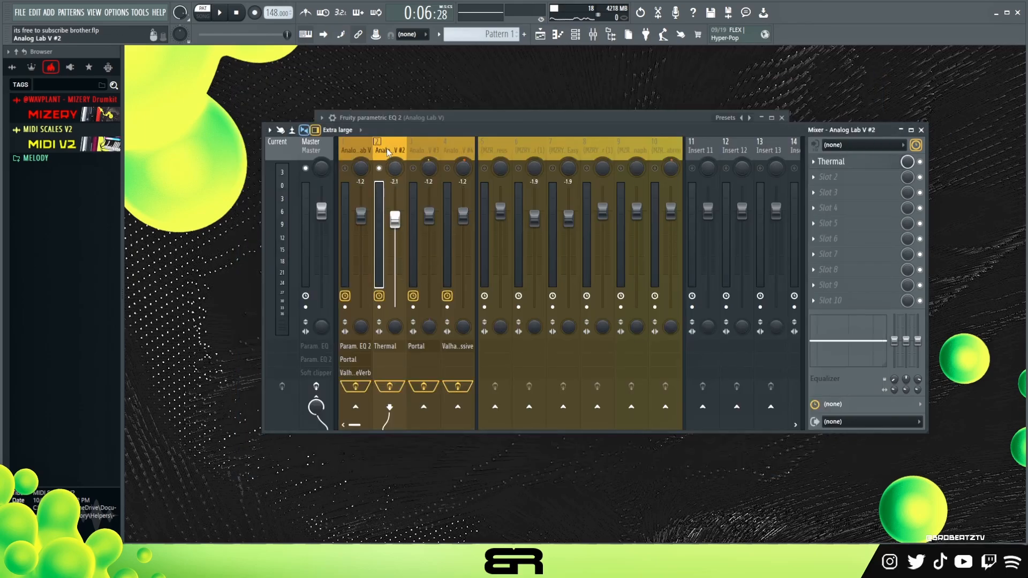
key("space")
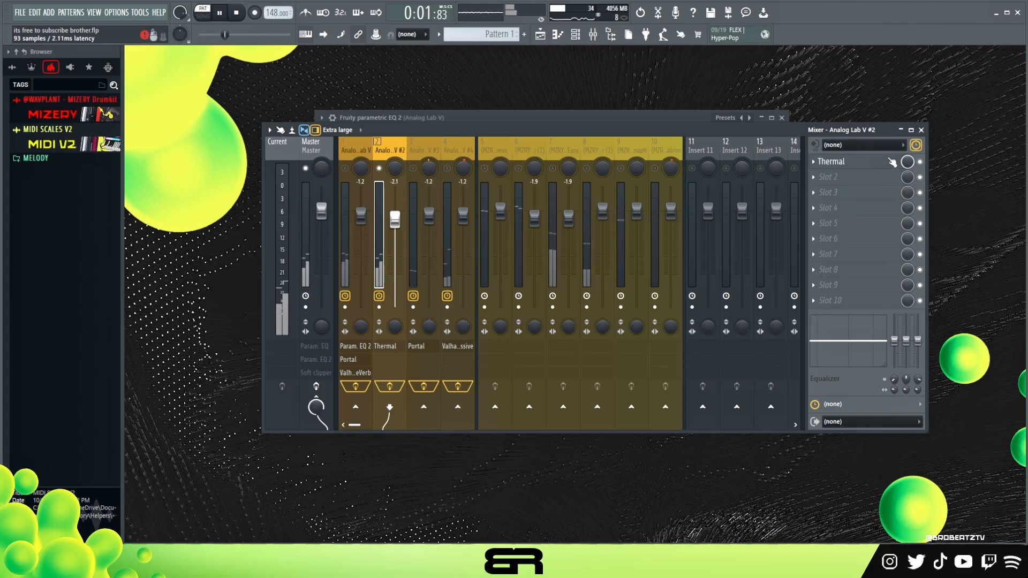
Solo the Analog Lab V #3 mixer track and audition its Portal effect's Mooncrest preset fully wet
key("space")
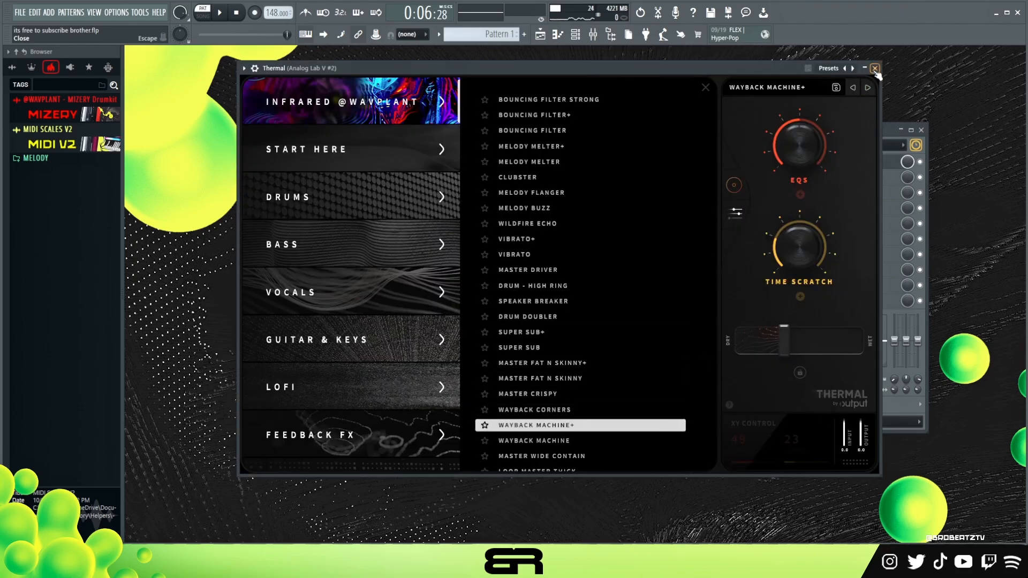
left_click(875, 69)
right_click(424, 151)
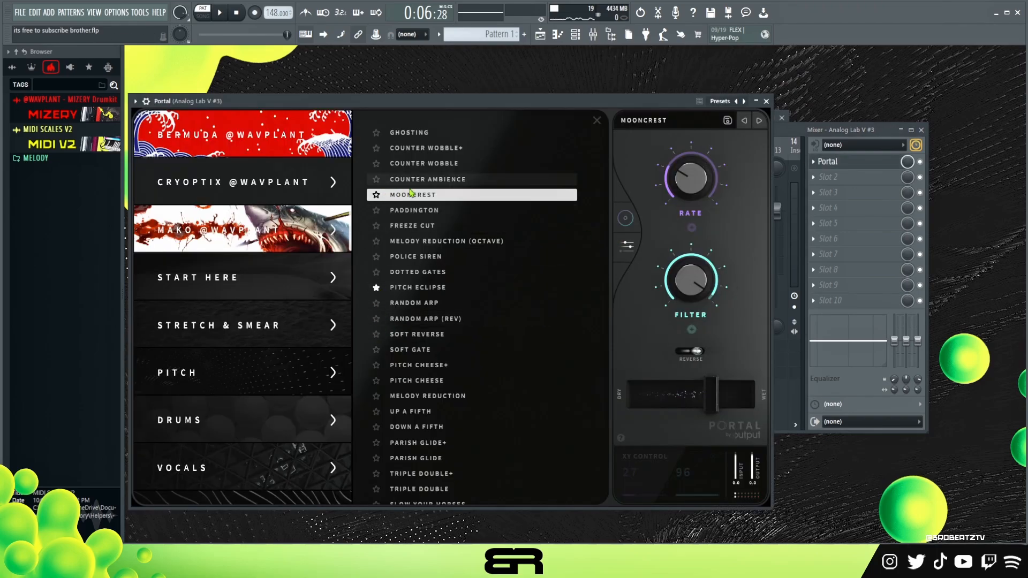
left_click_drag(715, 397, 765, 400)
left_click_drag(672, 101, 702, 175)
key("space")
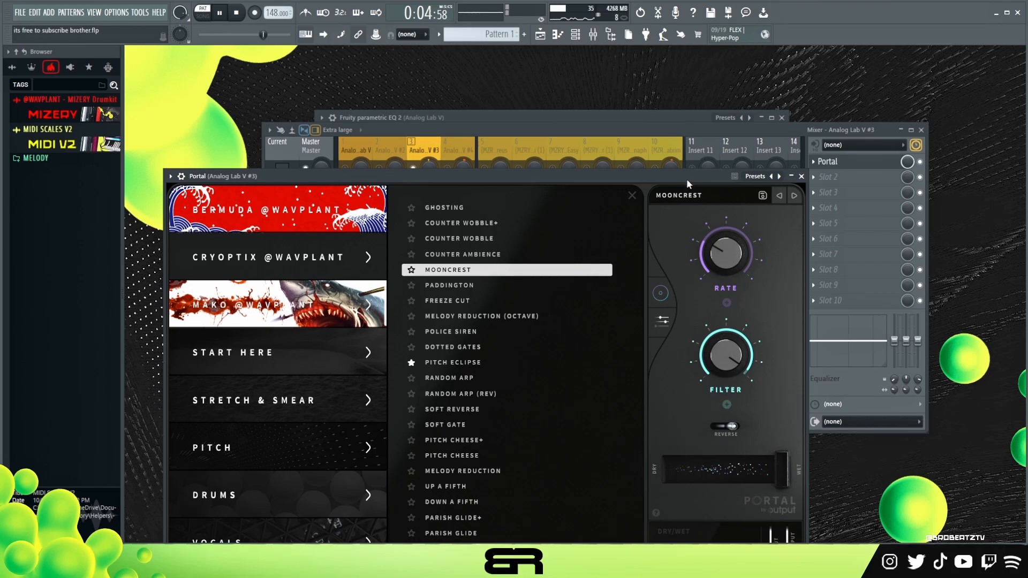
Set Portal's dry/wet mix to 62 on the Analog Lab V #3 track and listen to the melody
key("space")
left_click_drag(686, 179, 715, 77)
left_click_drag(812, 379, 768, 386)
key("space")
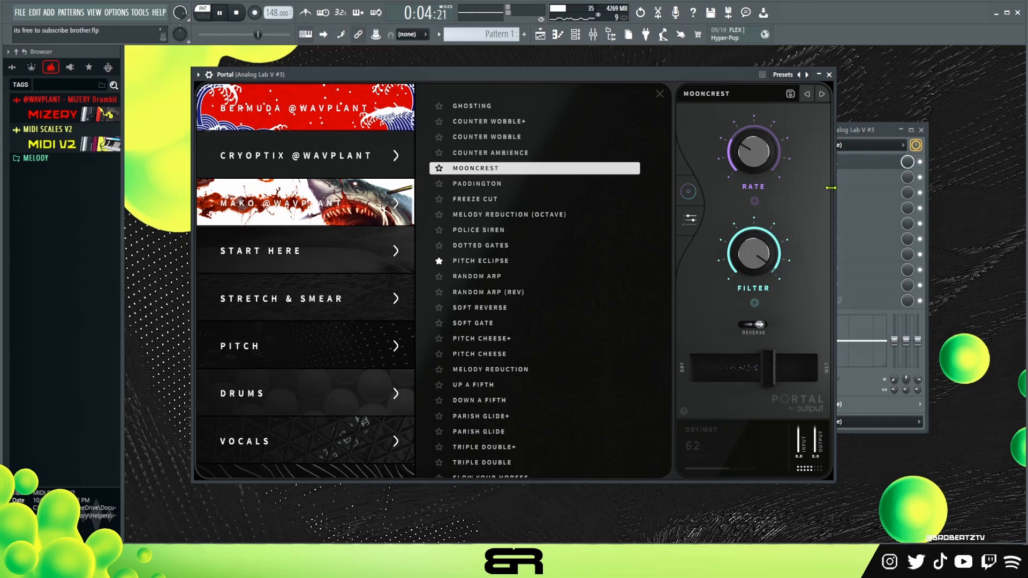
key("space")
left_click(829, 74)
Solo the Analog Lab V #4 track, examine its ValhallaSupermassive settings and play the melody
left_click(455, 153)
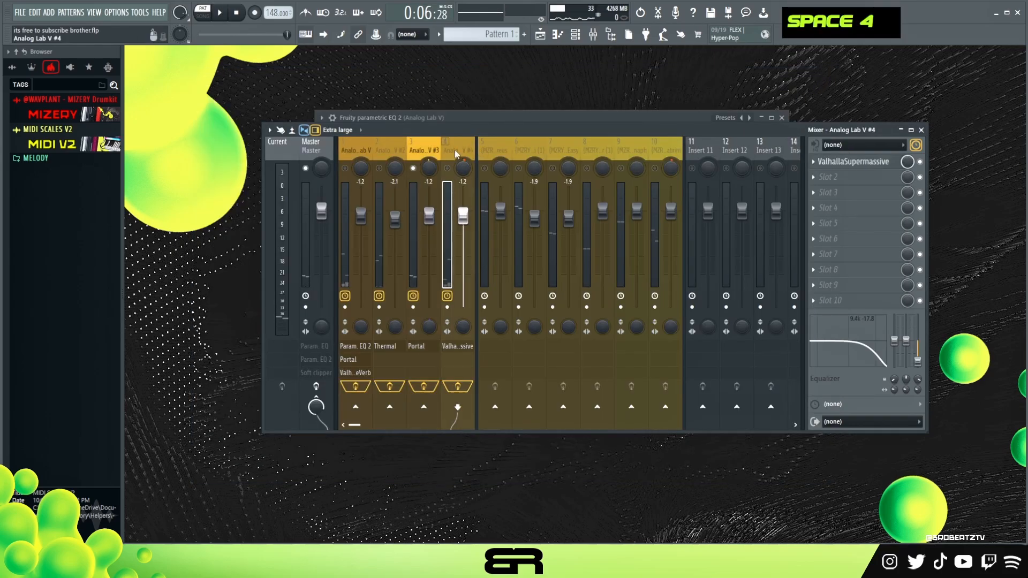
right_click(448, 168)
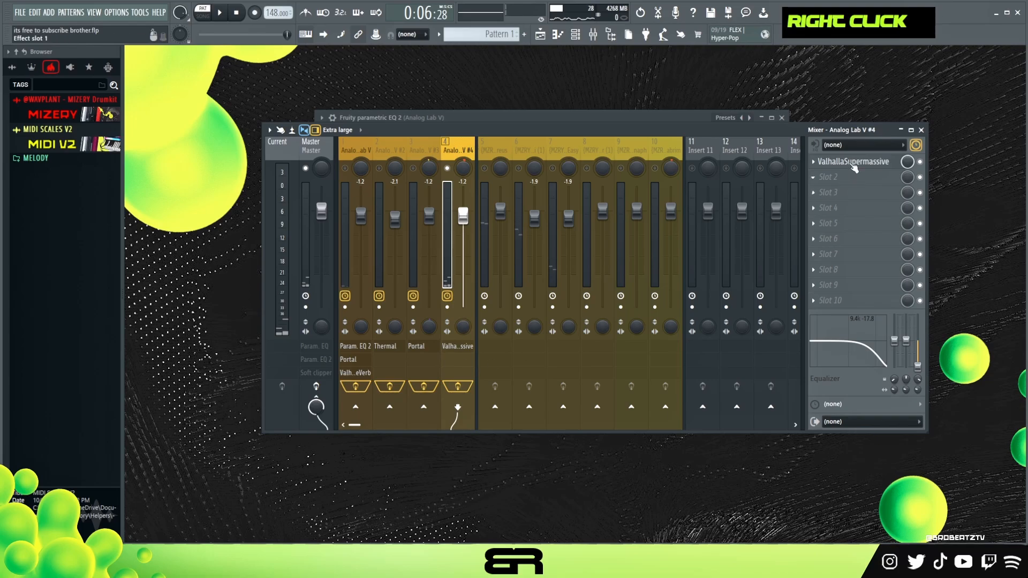
left_click(854, 163)
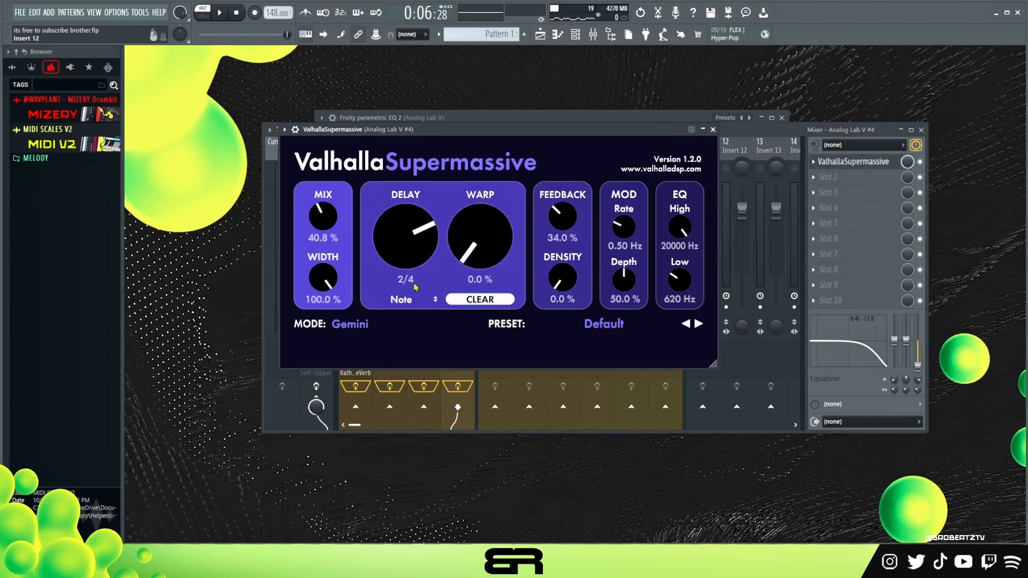
left_click(712, 130)
key("space")
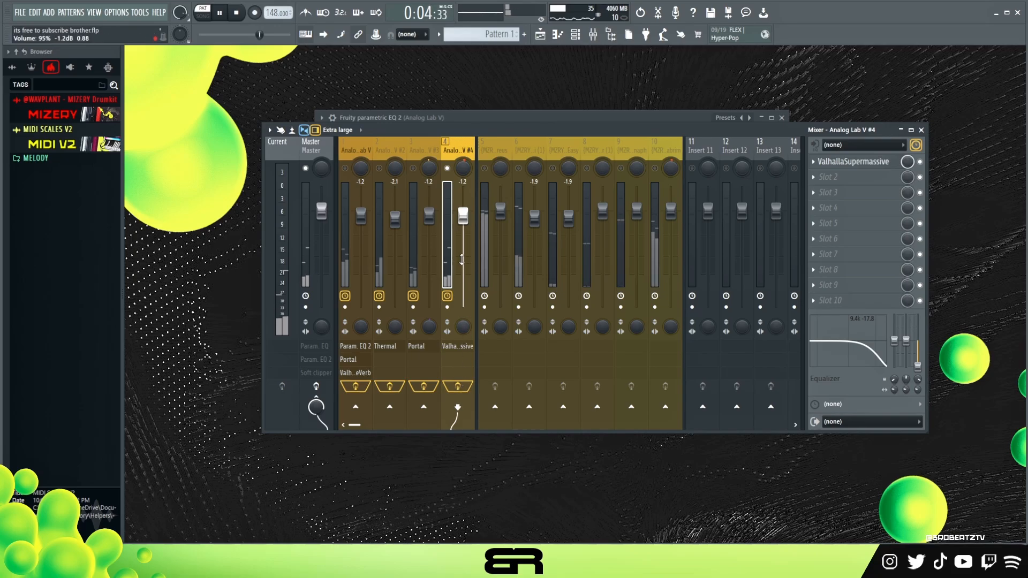
Lower the Analog Lab V #4 volume to -1.6 dB and bring all mixer tracks back out of solo
left_click_drag(463, 216, 463, 217)
key("space")
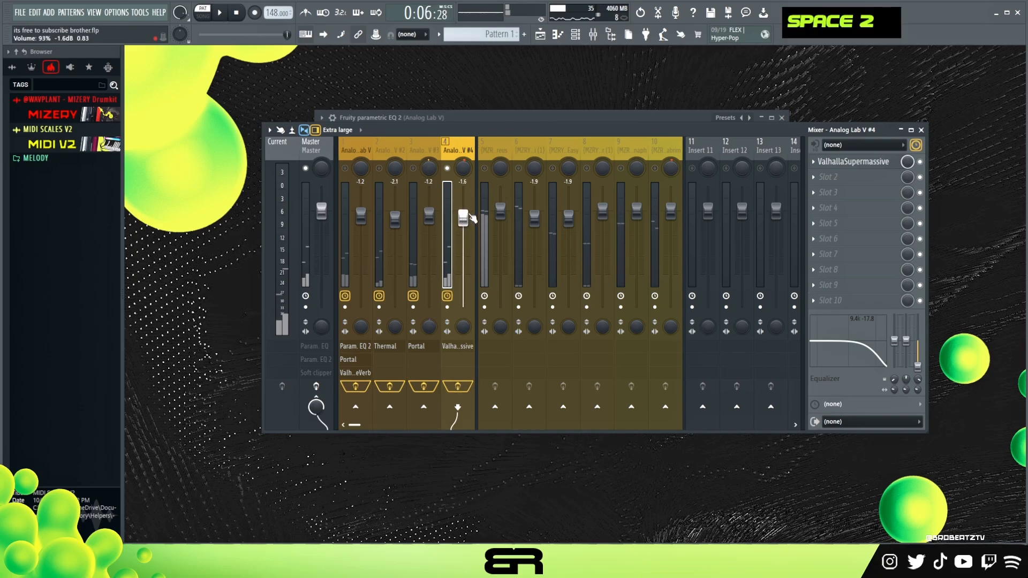
right_click(449, 184)
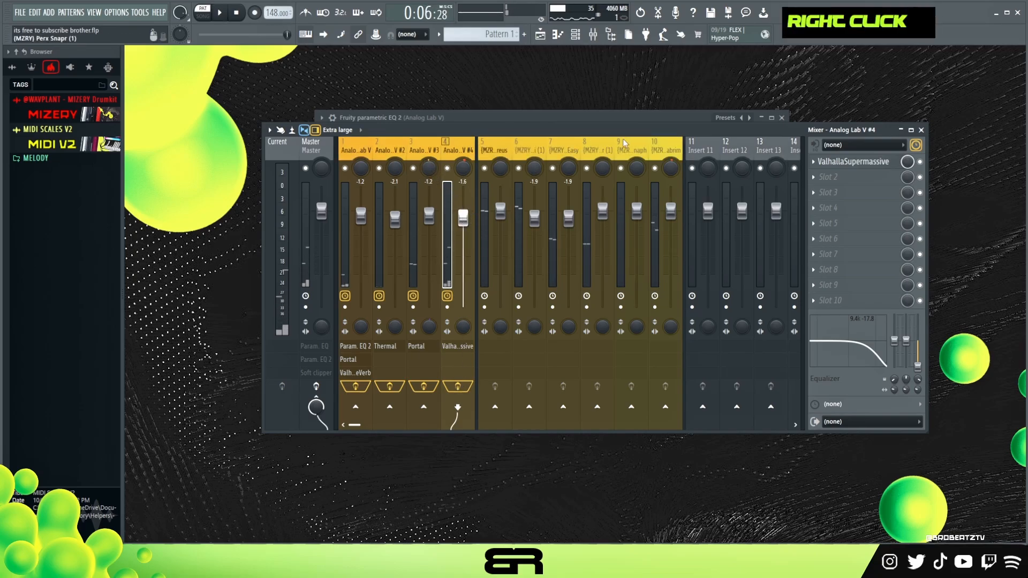
Play the full beat and lower the Analog Lab V #4 mixer volume to -2.3 dB
left_click(537, 154)
left_click(497, 154)
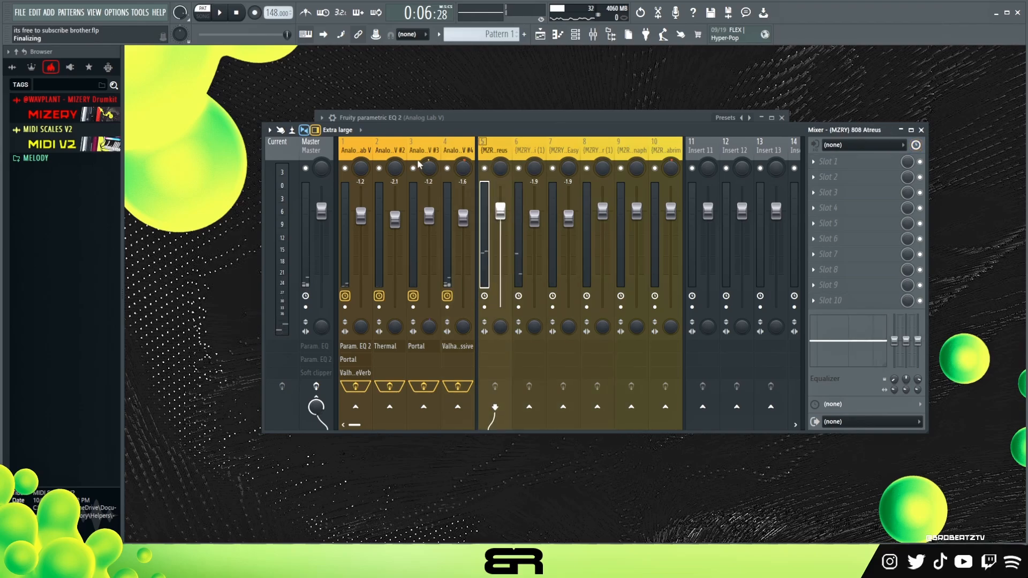
left_click(393, 156)
left_click(367, 159)
key("space")
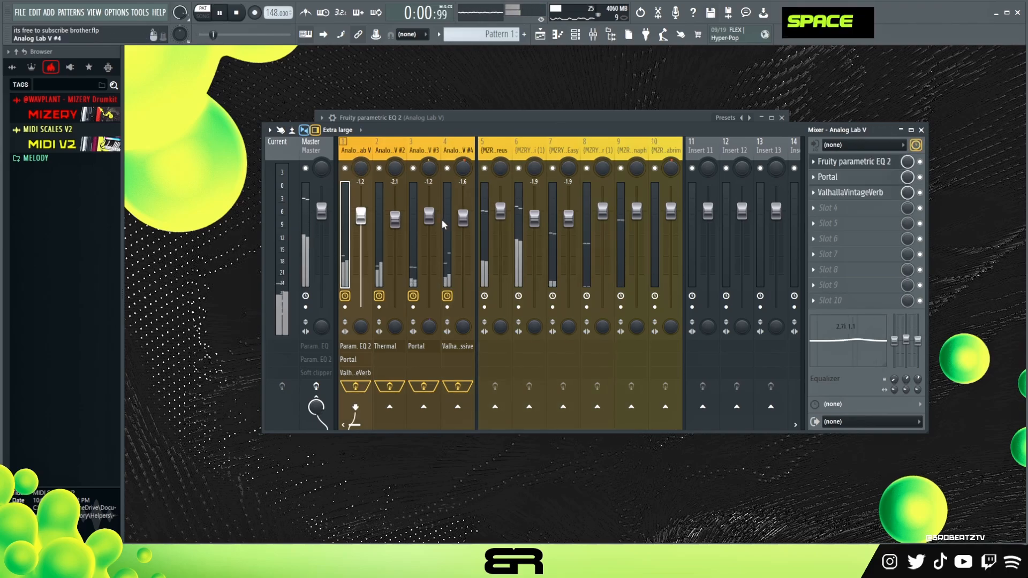
left_click(446, 245)
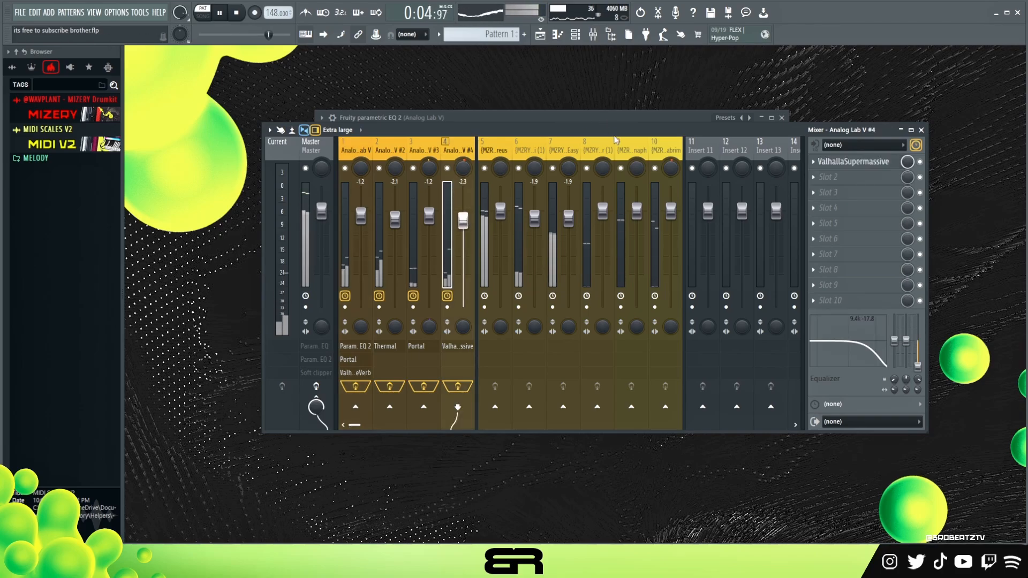
key("space")
Turn the Master track's effects back on and raise the main level of its Fruity parametric EQ 2
left_click(312, 153)
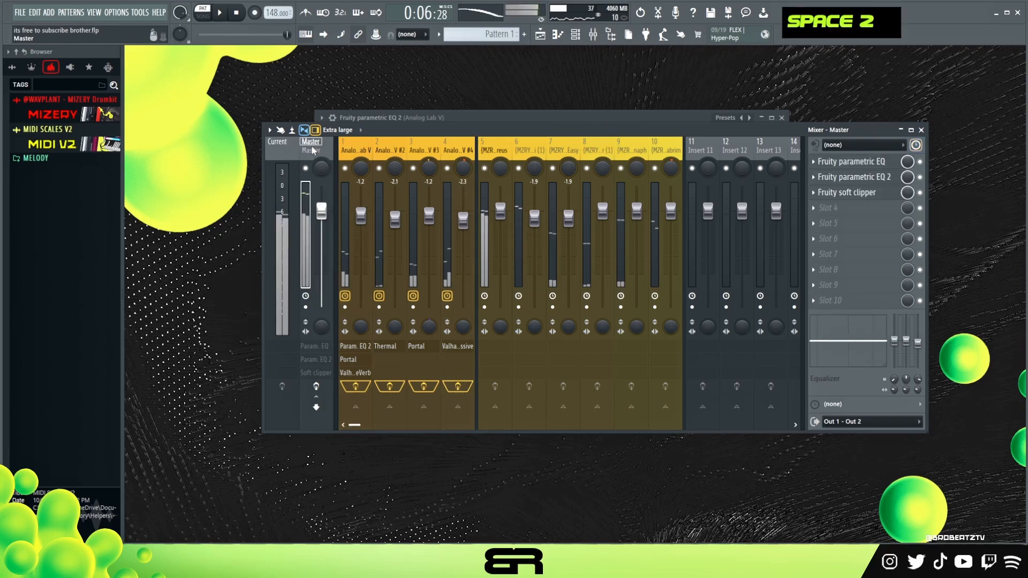
left_click(317, 387)
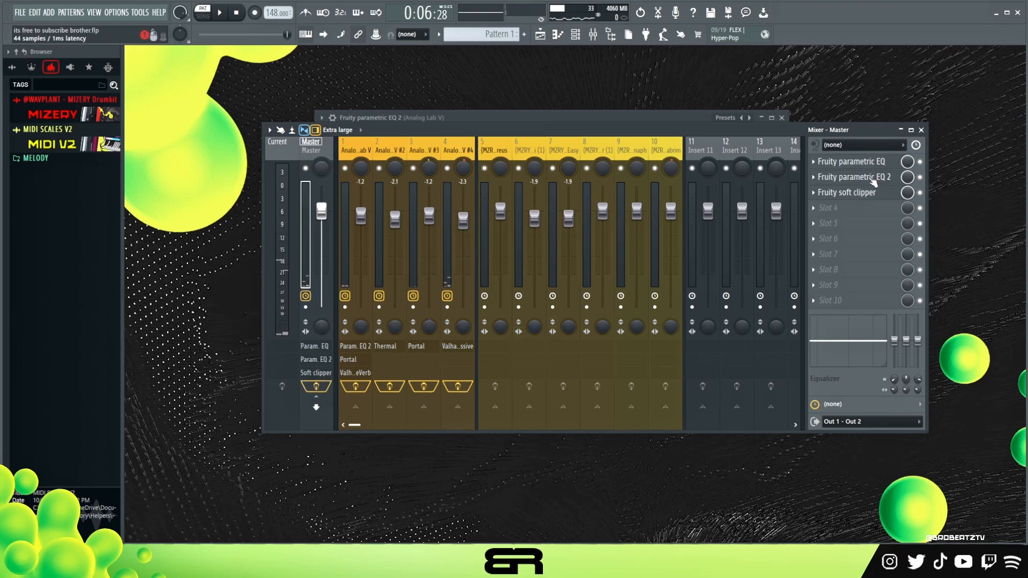
left_click(843, 181)
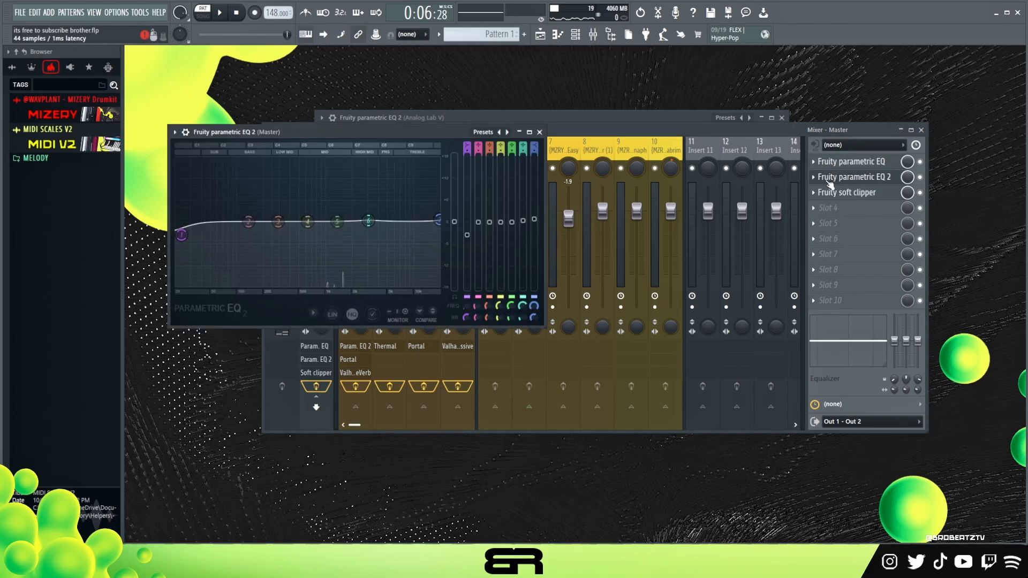
left_click_drag(477, 133, 545, 122)
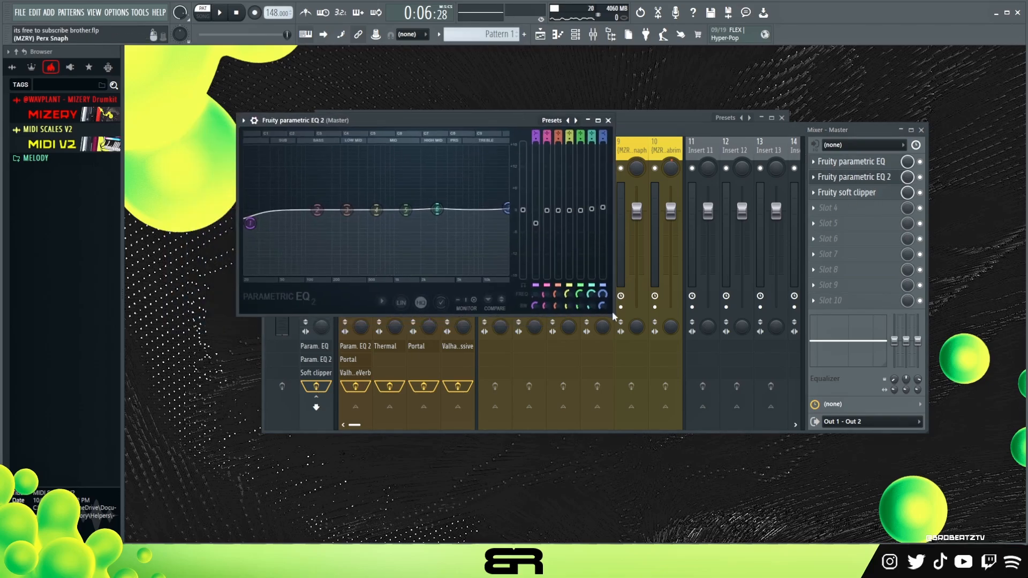
left_click_drag(612, 316, 765, 394)
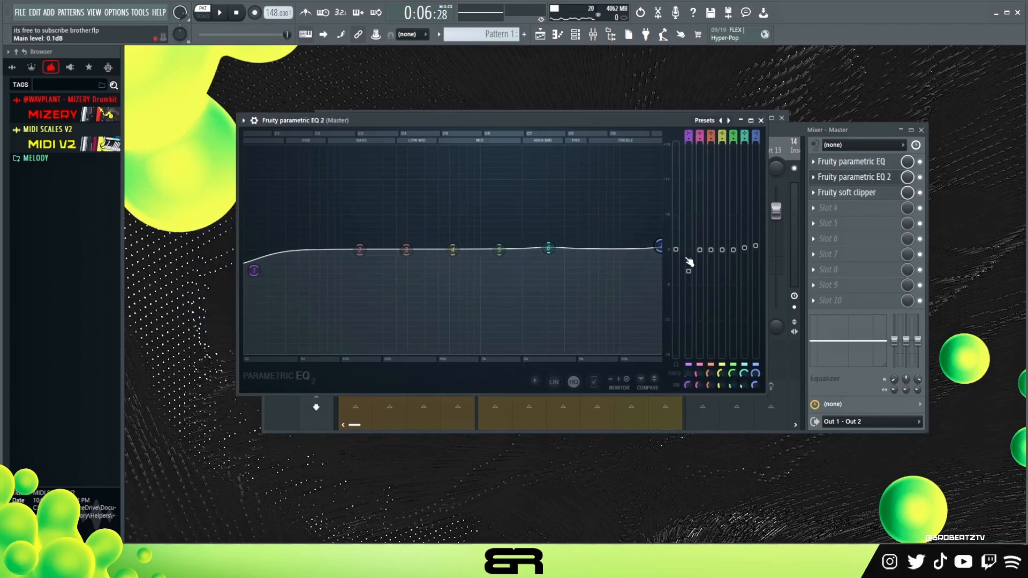
left_click_drag(675, 250, 675, 226)
key("space")
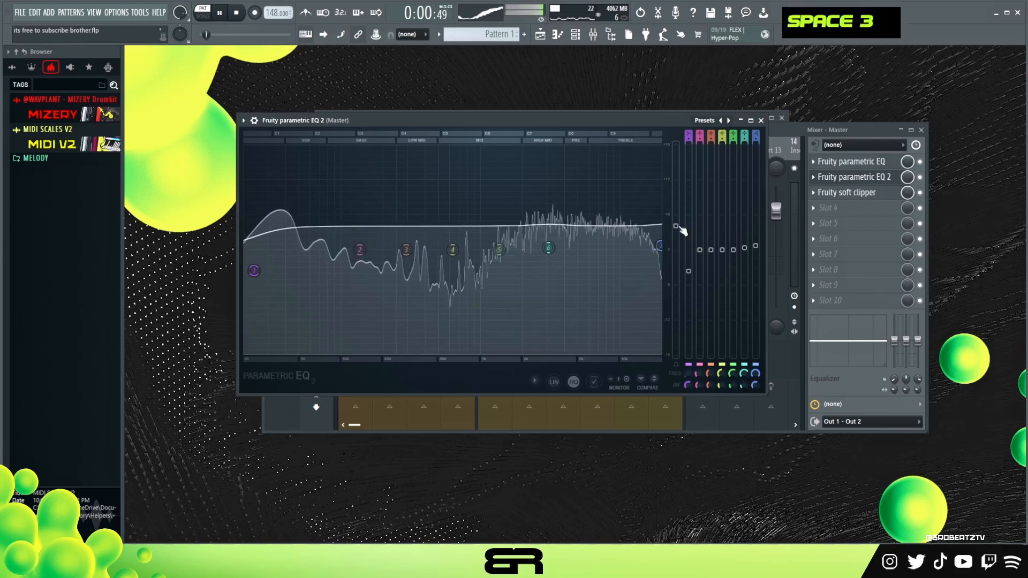
Cut the bass around 120 Hz with band 2 of the Master's Fruity parametric EQ 2, adjusting its width
left_click_drag(359, 250, 352, 283)
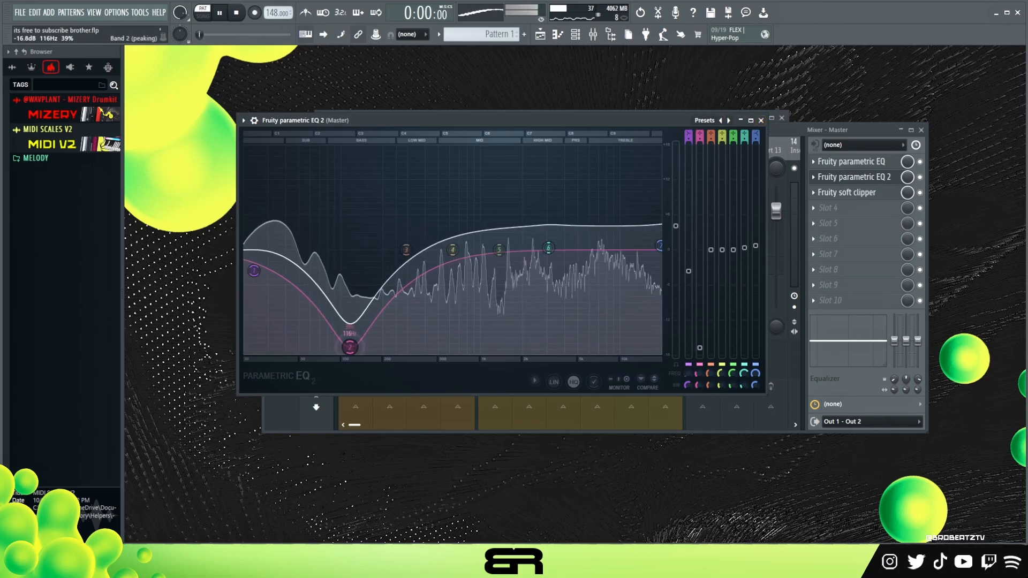
scroll(345, 313, "down", 6)
left_click_drag(345, 314, 370, 312)
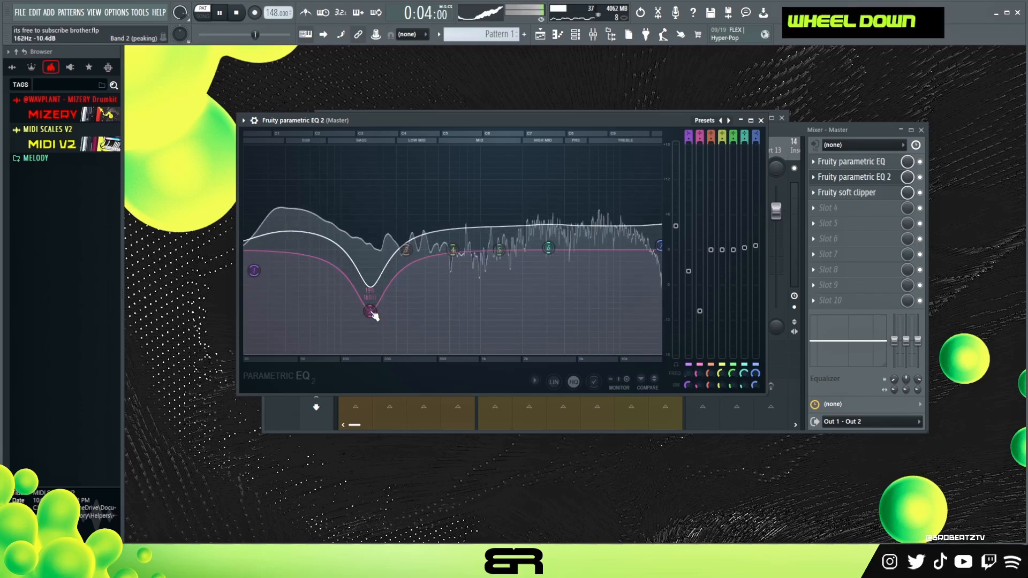
scroll(368, 302, "up", 2)
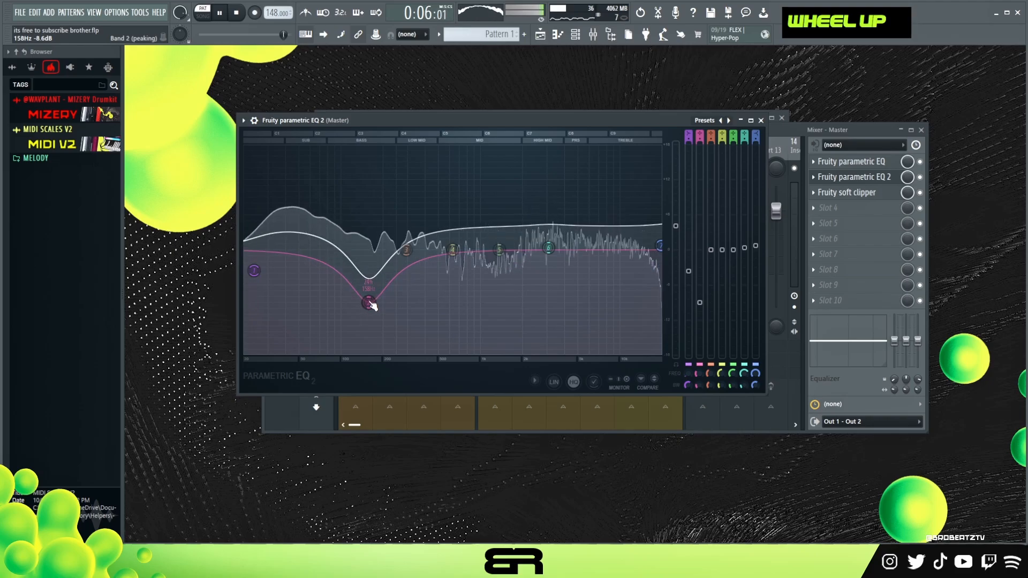
left_click_drag(368, 302, 351, 297)
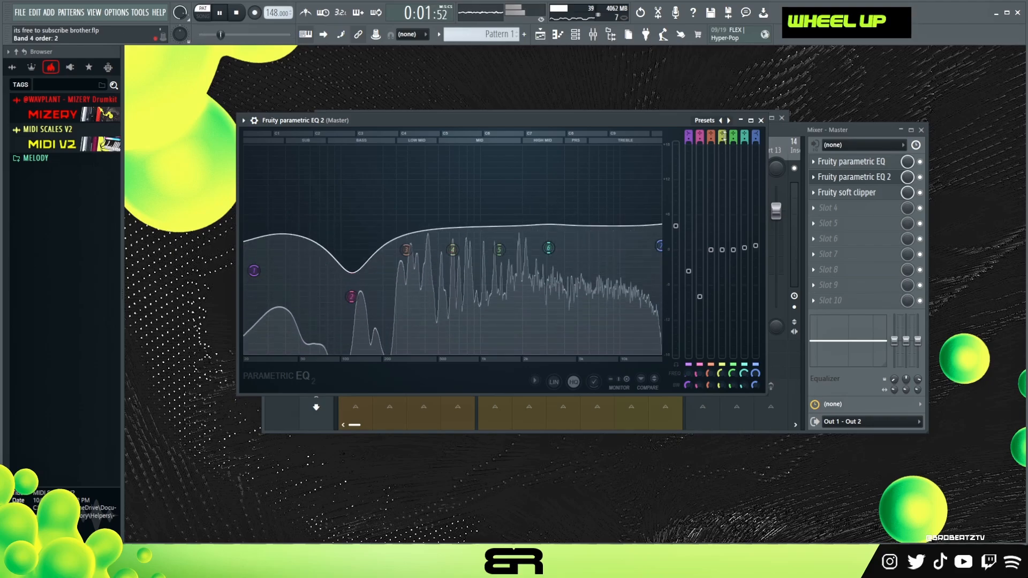
Mute the Analog Lab V #3 and #4 mixer tracks and listen to the beat without them
left_click(760, 121)
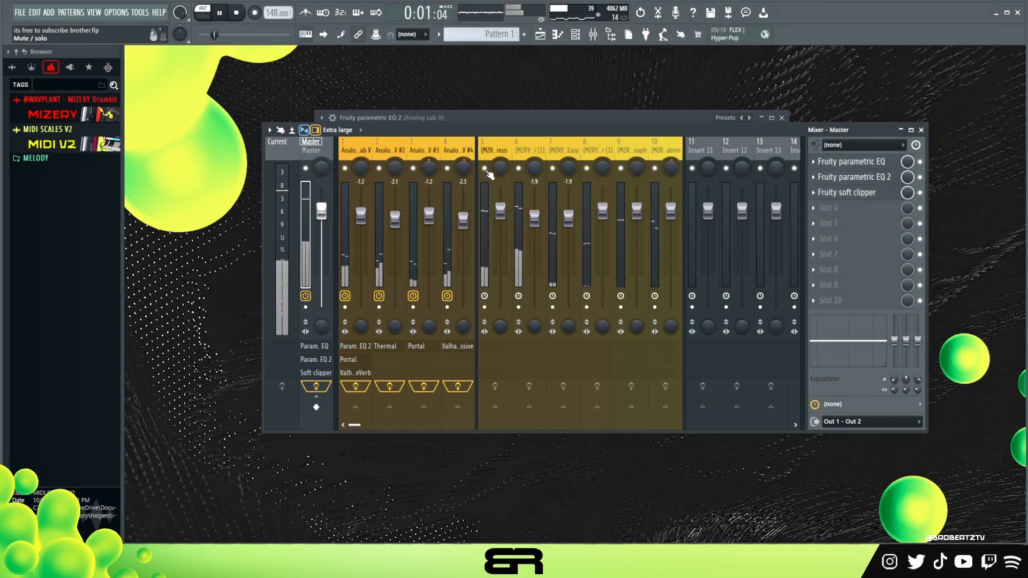
left_click(447, 168)
left_click(412, 168)
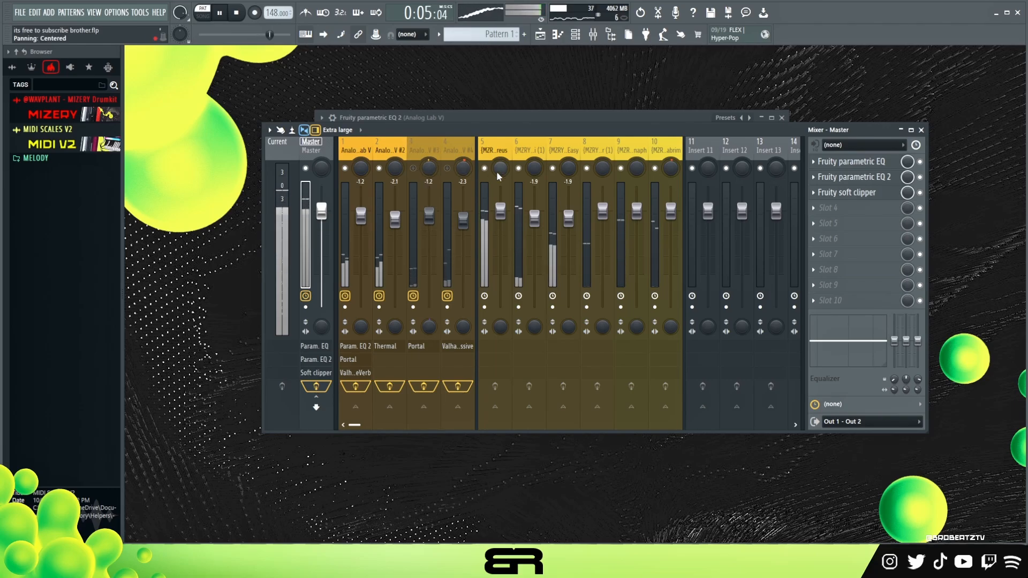
key("space")
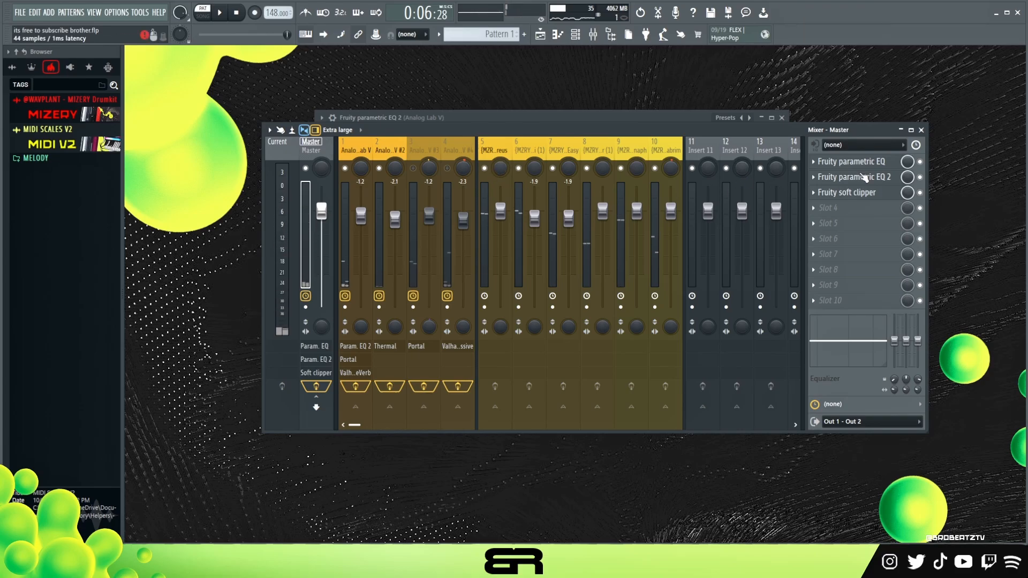
Lower the main level slightly in the Master track's Fruity parametric EQ 2
left_click(854, 177)
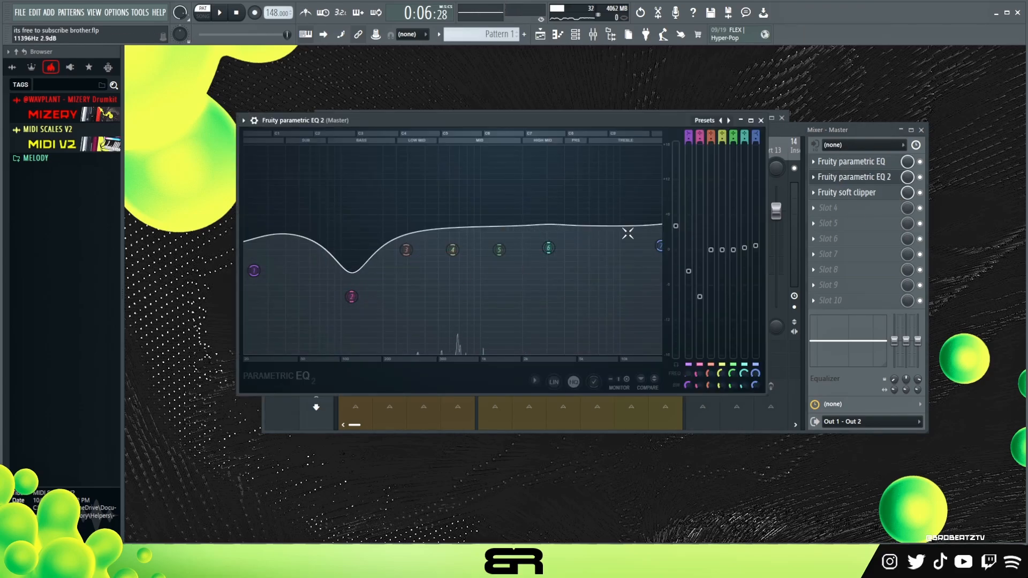
left_click_drag(676, 226, 676, 229)
left_click(760, 121)
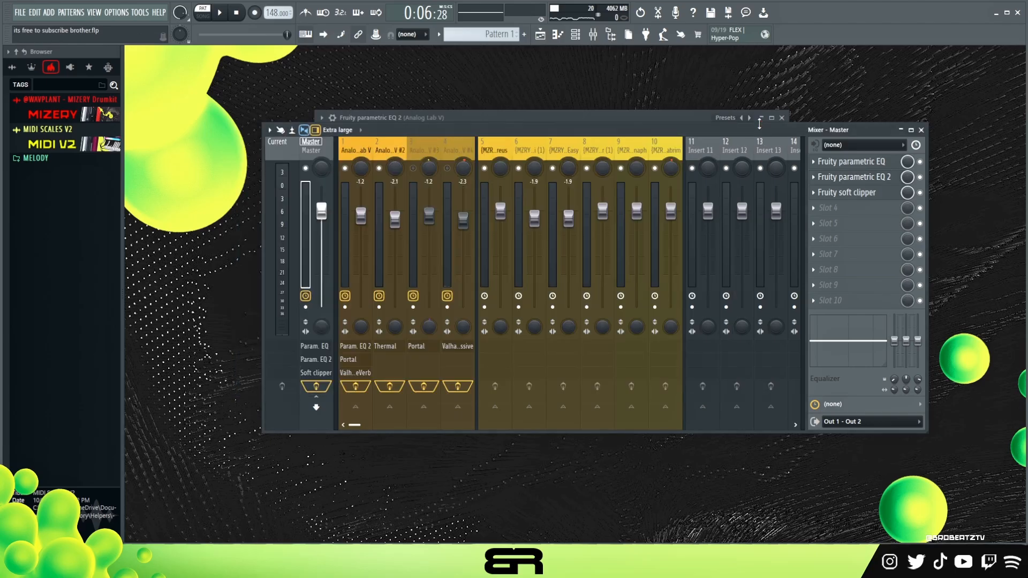